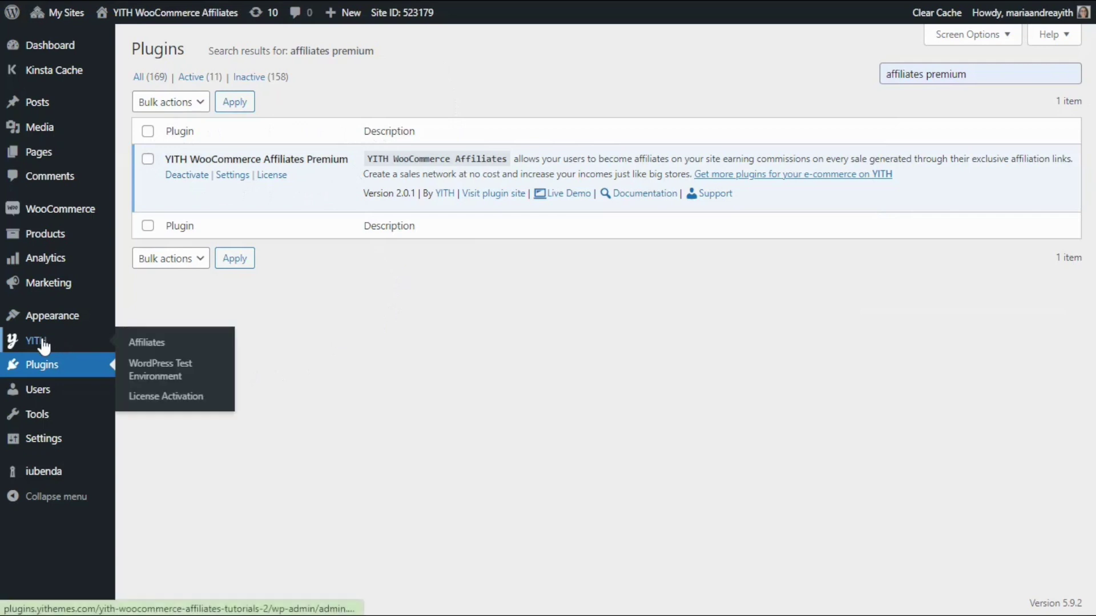
Open the dashboard of the YITH Affiliates plugin.
{"action": "left_click", "coordinate": [165, 345]}
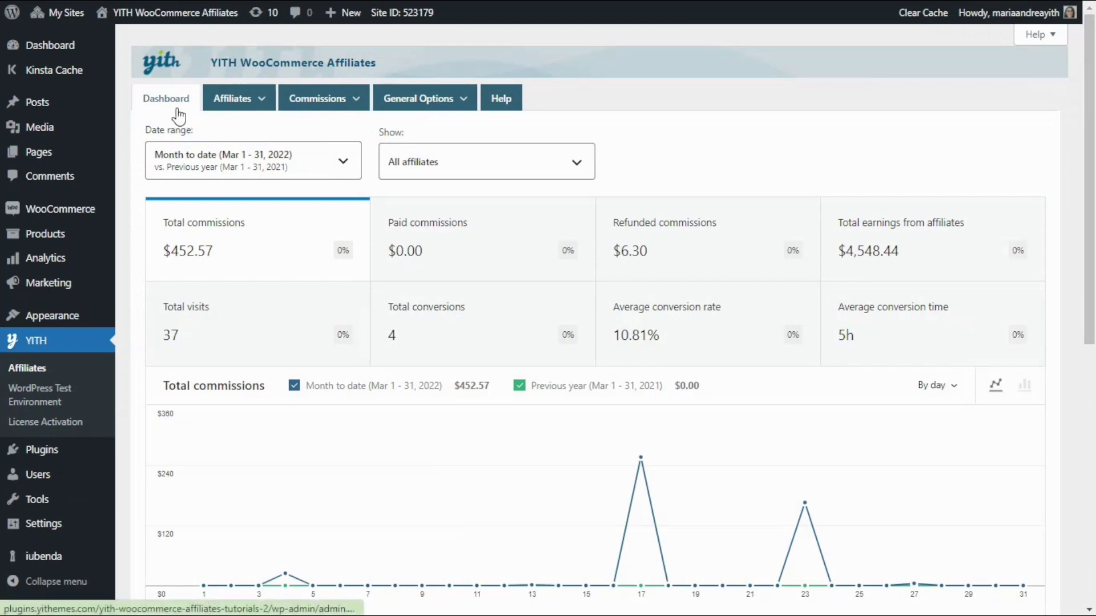
{"action": "mouse_move", "coordinate": [263, 110]}
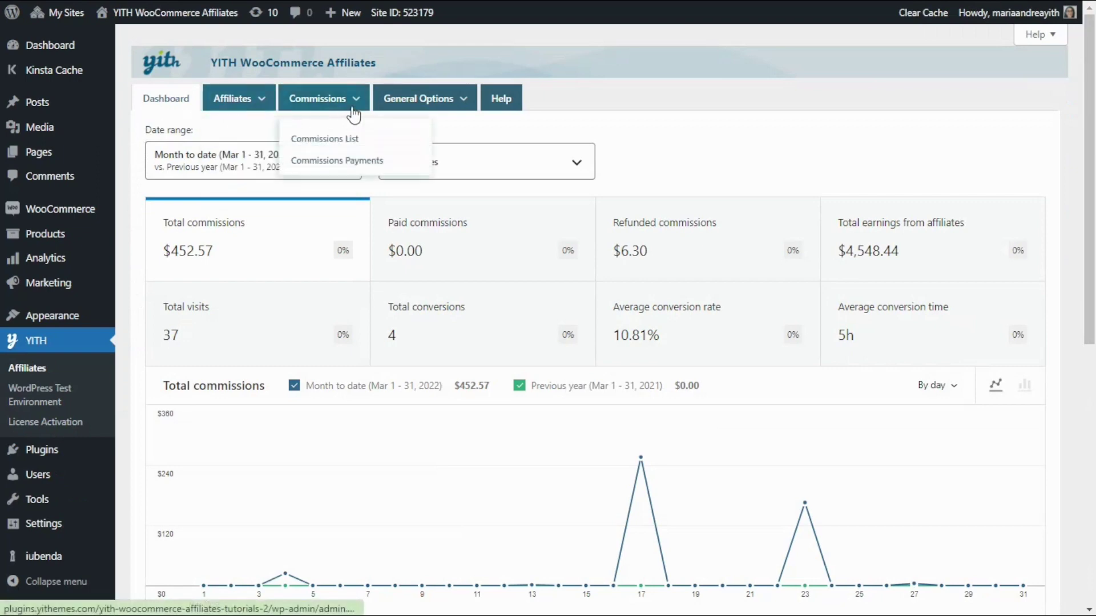
{"action": "mouse_move", "coordinate": [469, 111]}
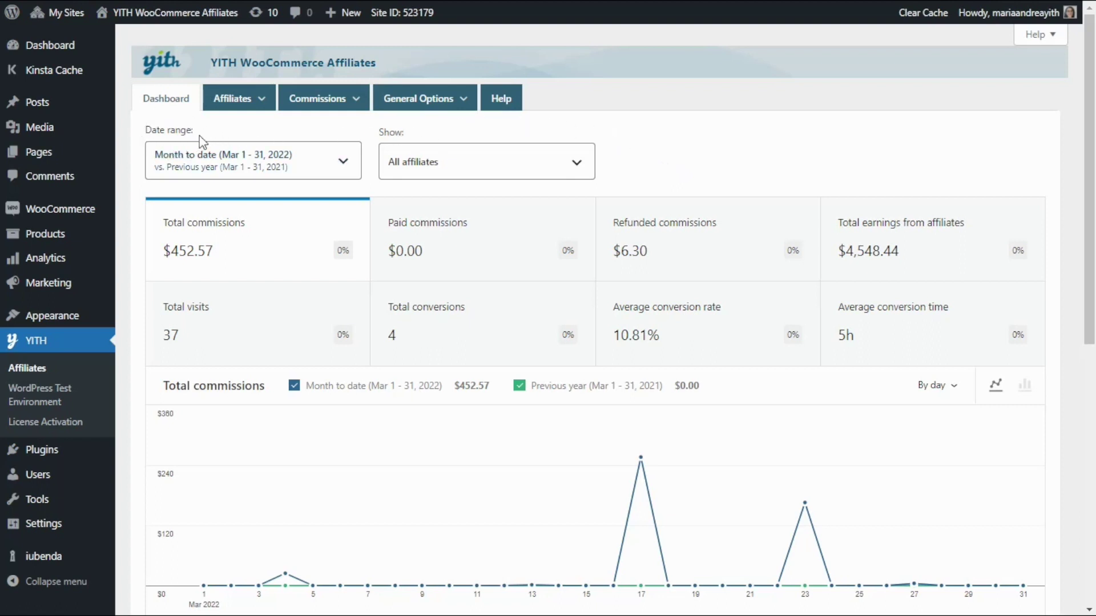
Review the dashboard's date range presets and the choices for showing all, single or compared affiliates.
{"action": "left_click", "coordinate": [311, 162]}
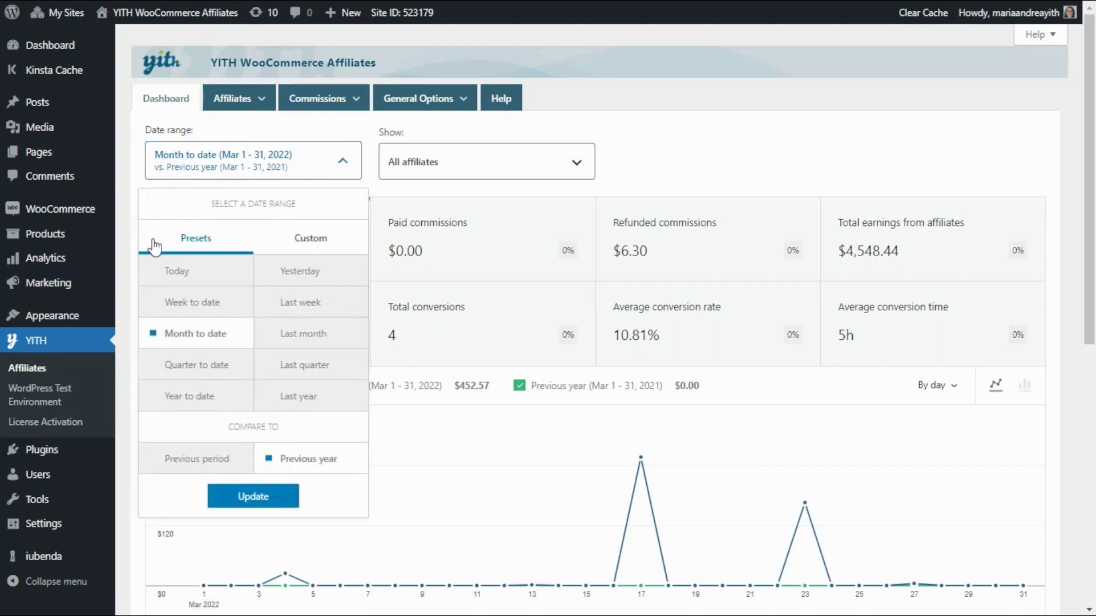
{"action": "left_click", "coordinate": [314, 238]}
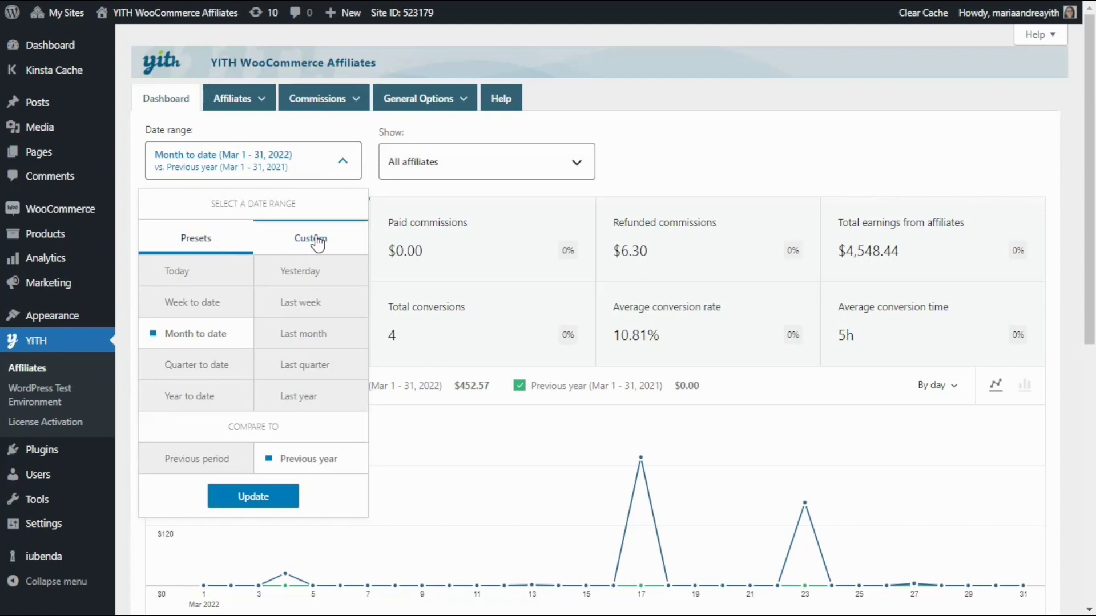
{"action": "left_click", "coordinate": [345, 166]}
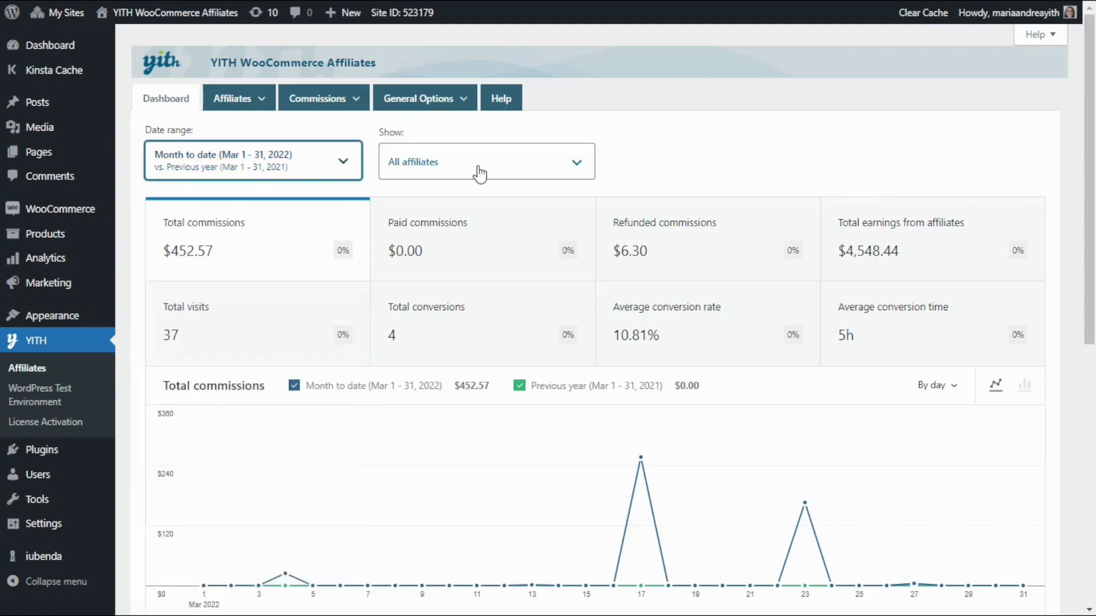
{"action": "left_click", "coordinate": [542, 173]}
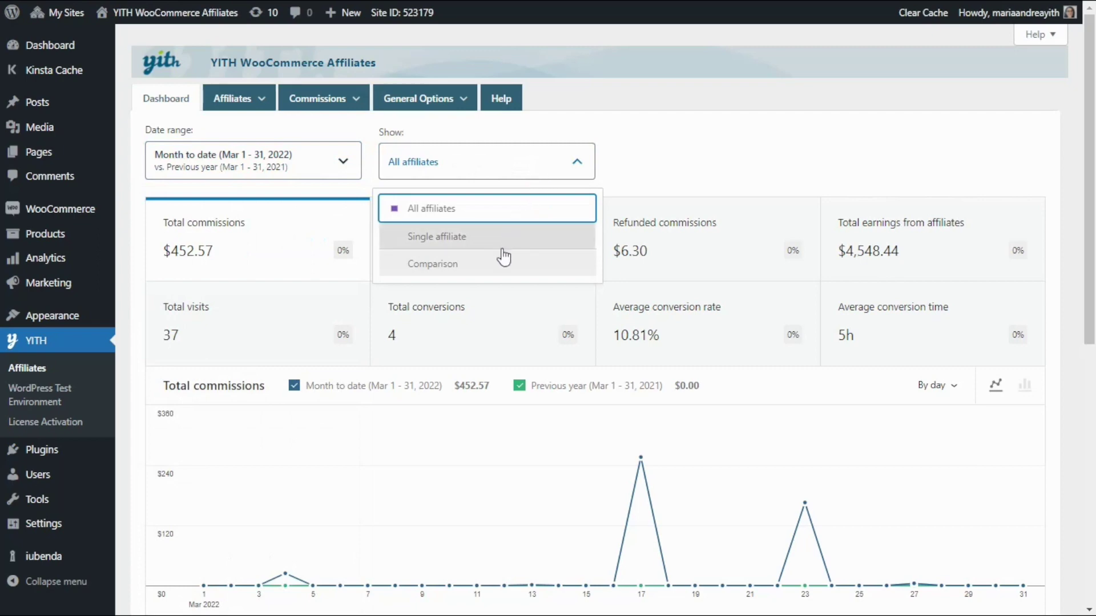
{"action": "left_click", "coordinate": [631, 150]}
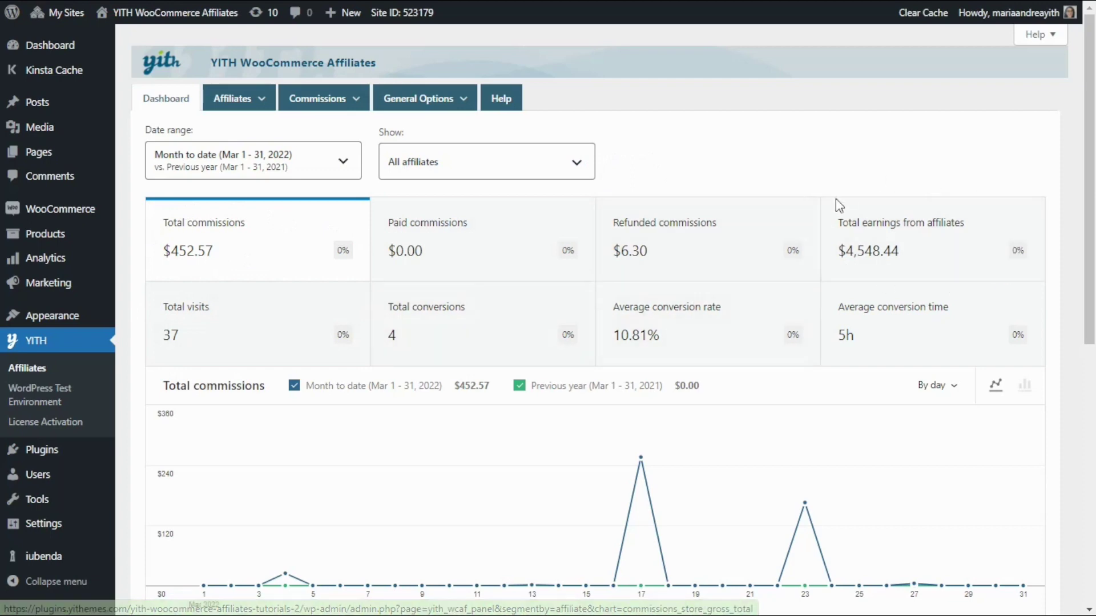
Examine the dashboard's commission statistics, the total commissions chart, and the top products and top affiliates tables.
{"action": "scroll", "coordinate": [745, 378], "scroll_direction": "down", "scroll_amount": 3}
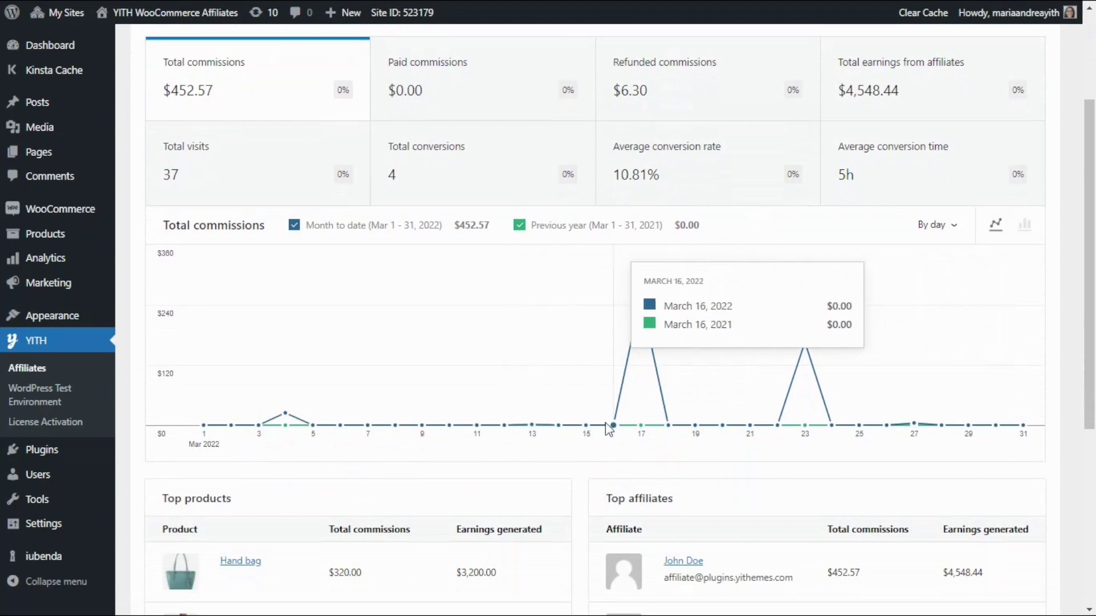
{"action": "scroll", "coordinate": [606, 422], "scroll_direction": "down", "scroll_amount": 5}
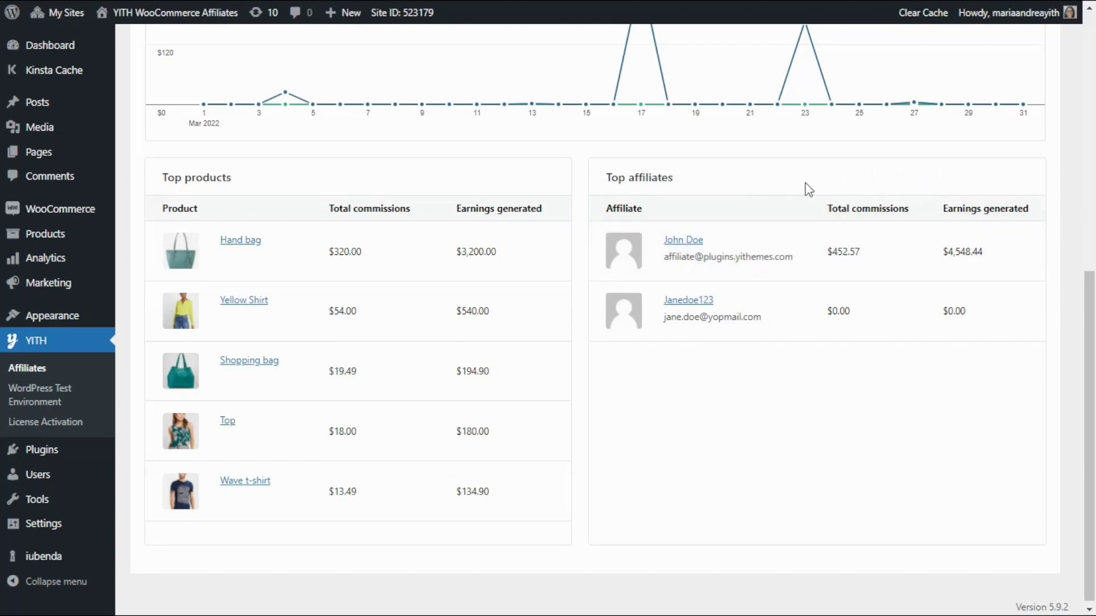
{"action": "scroll", "coordinate": [746, 203], "scroll_direction": "up", "scroll_amount": 2}
{"action": "scroll", "coordinate": [710, 233], "scroll_direction": "up", "scroll_amount": 5}
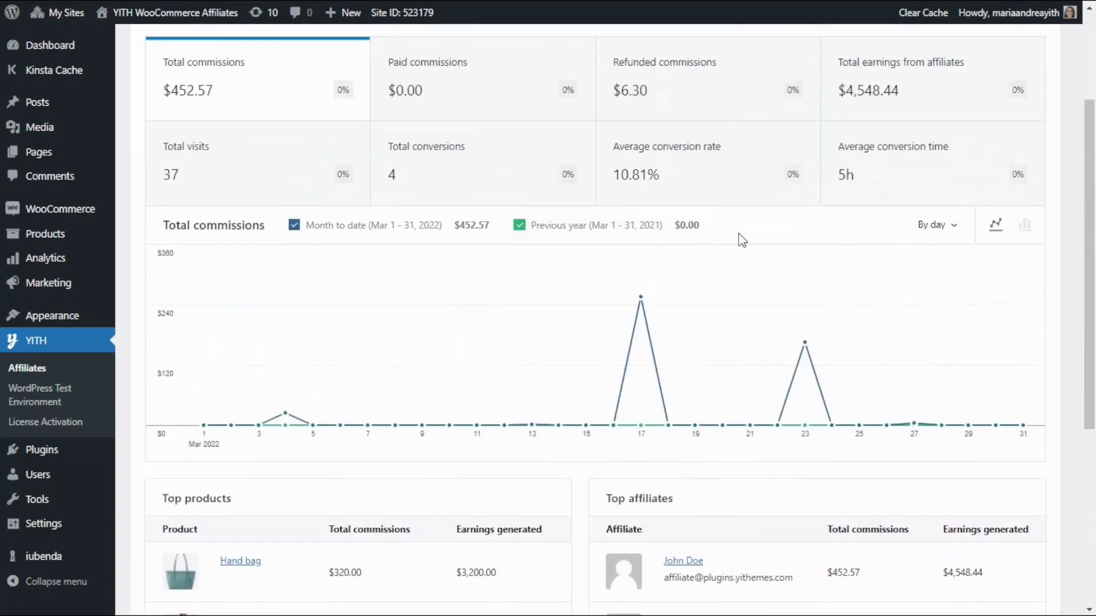
{"action": "scroll", "coordinate": [740, 242], "scroll_direction": "up", "scroll_amount": 2}
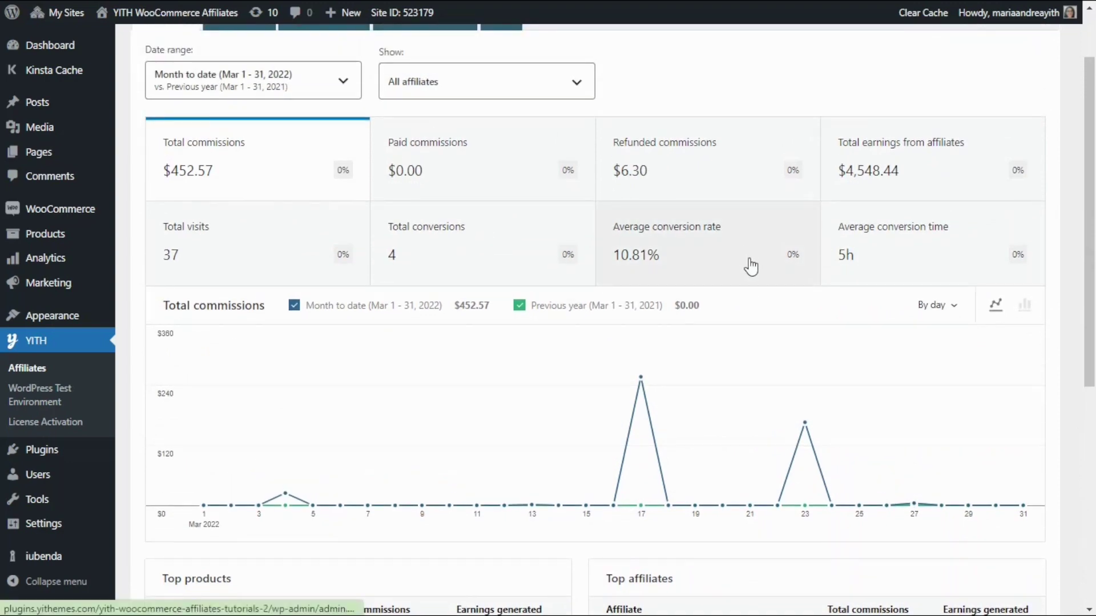
{"action": "scroll", "coordinate": [760, 279], "scroll_direction": "up", "scroll_amount": 2}
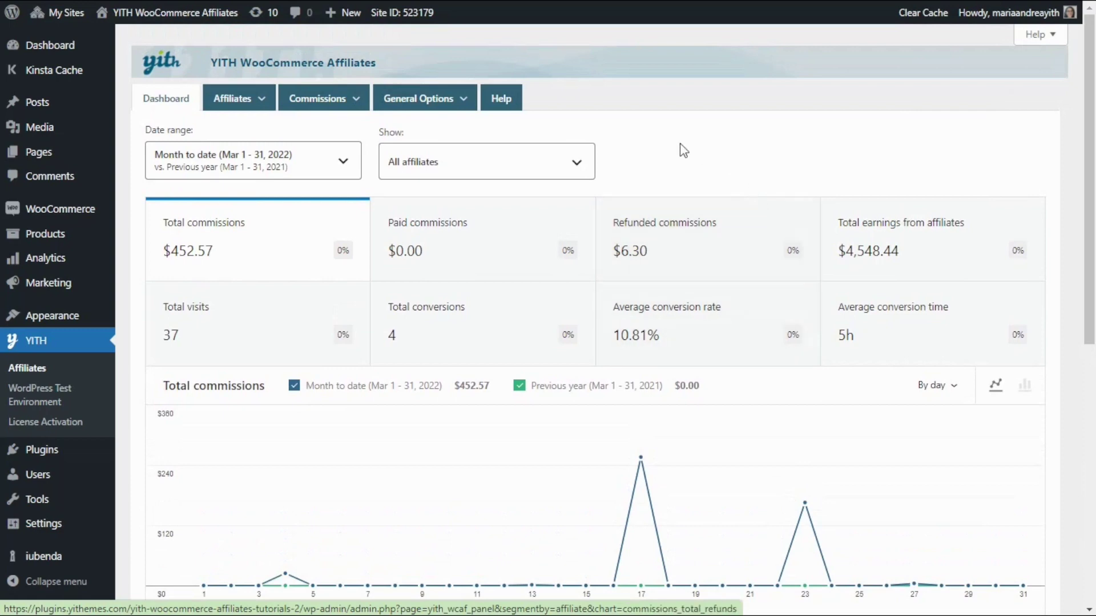
Open the affiliates list and view the forms for adding an existing user and creating a new affiliate.
{"action": "mouse_move", "coordinate": [243, 106]}
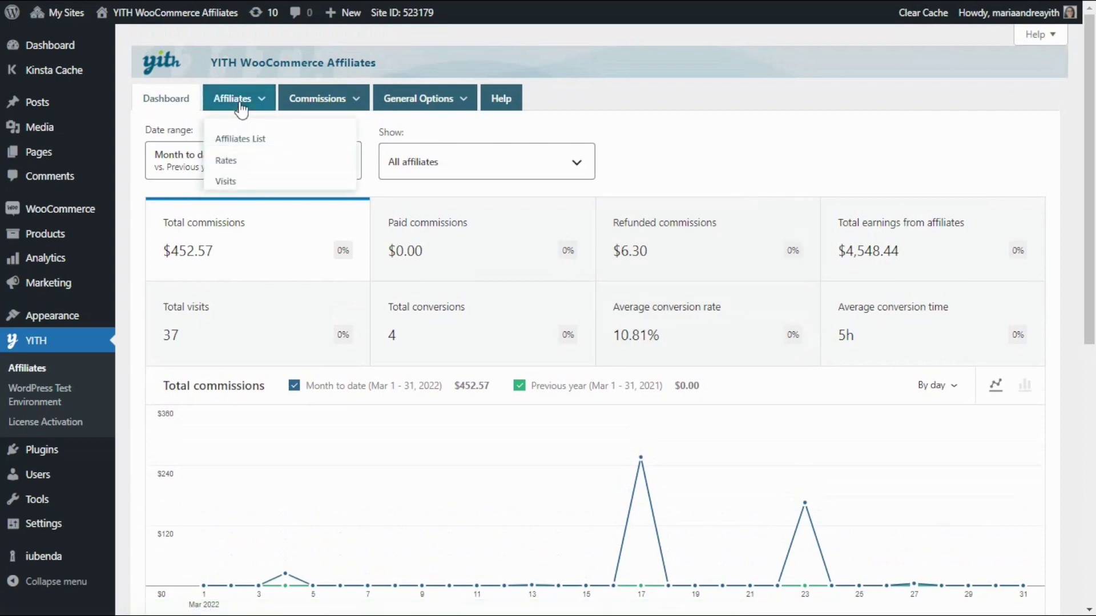
{"action": "left_click", "coordinate": [243, 106]}
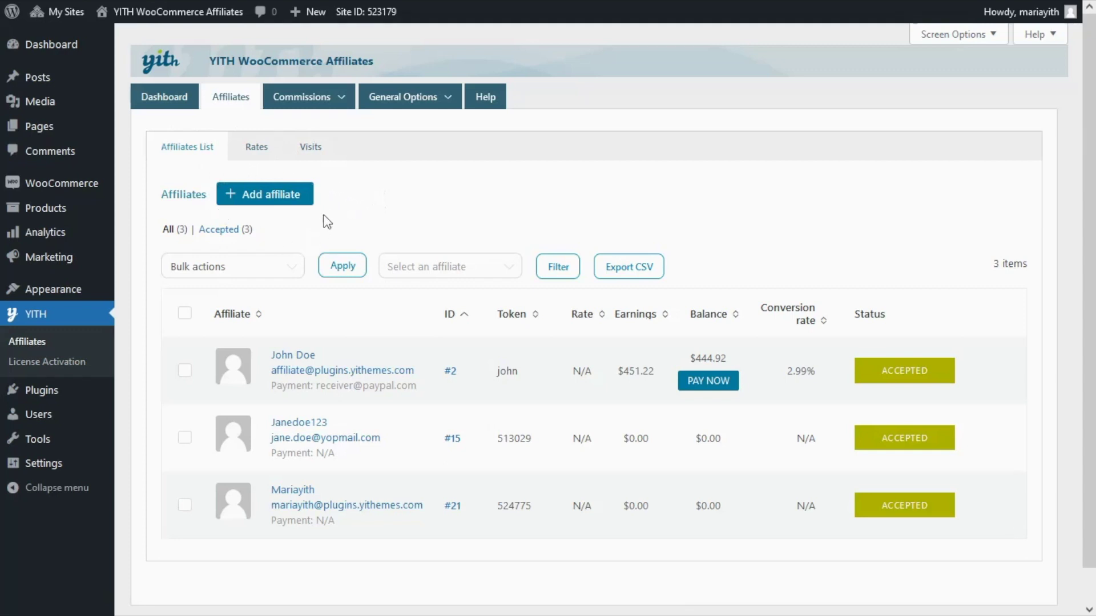
{"action": "left_click", "coordinate": [276, 200]}
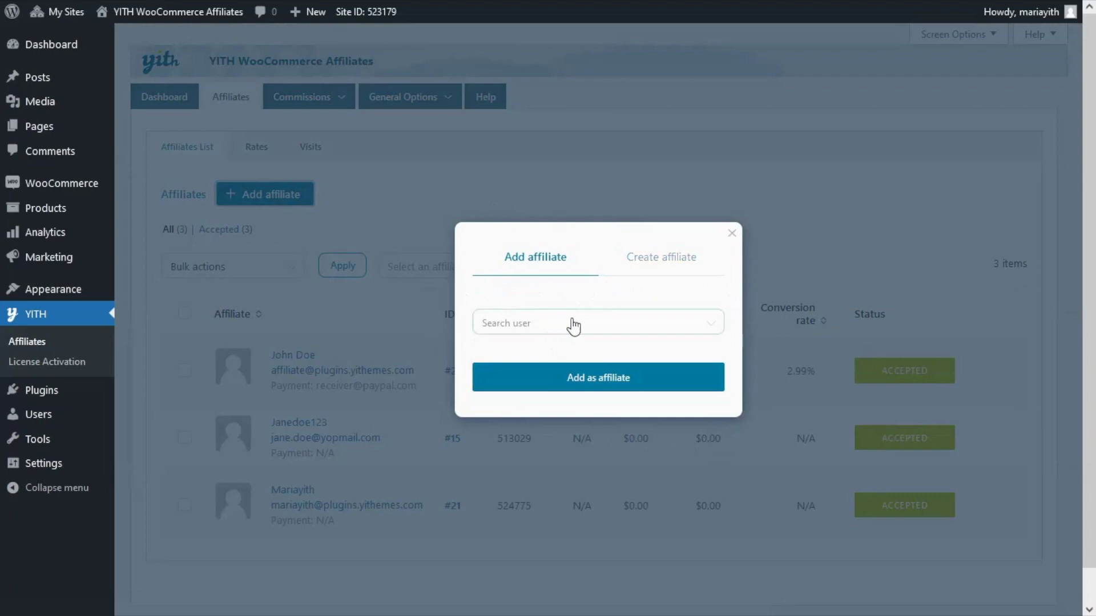
{"action": "left_click", "coordinate": [683, 273]}
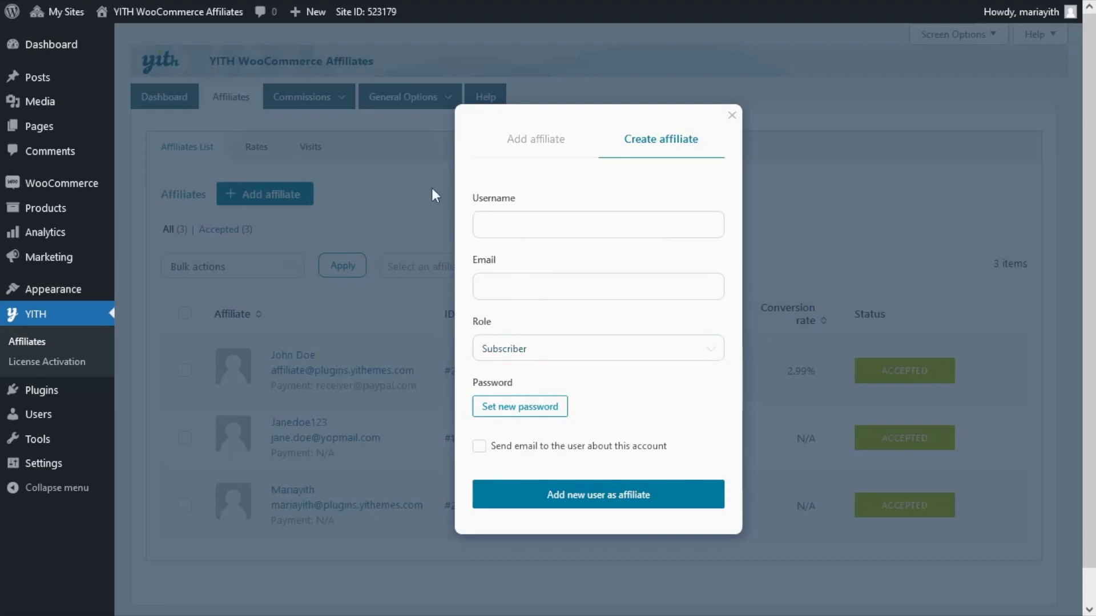
{"action": "left_click", "coordinate": [412, 190]}
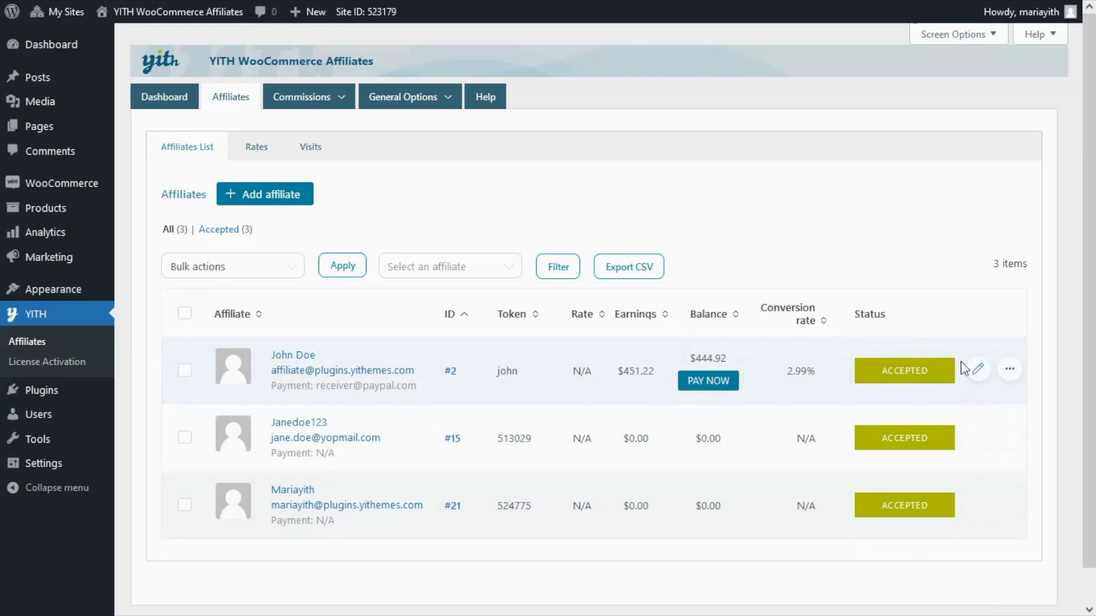
Open the details of the first affiliate in the list and view their latest payments and associated users.
{"action": "left_click", "coordinate": [977, 369]}
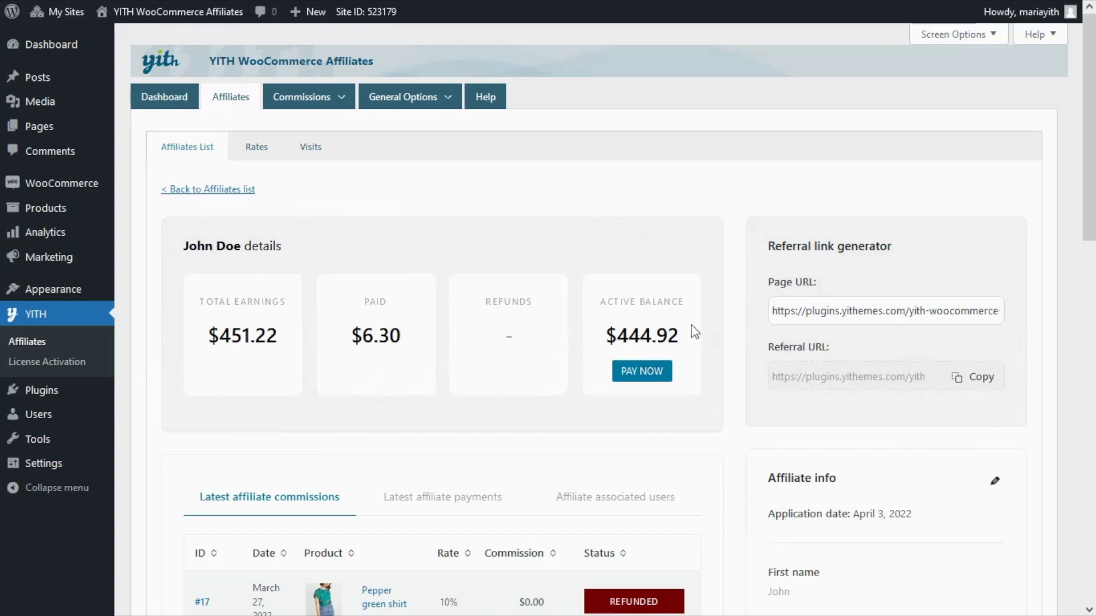
{"action": "scroll", "coordinate": [742, 356], "scroll_direction": "down", "scroll_amount": 5}
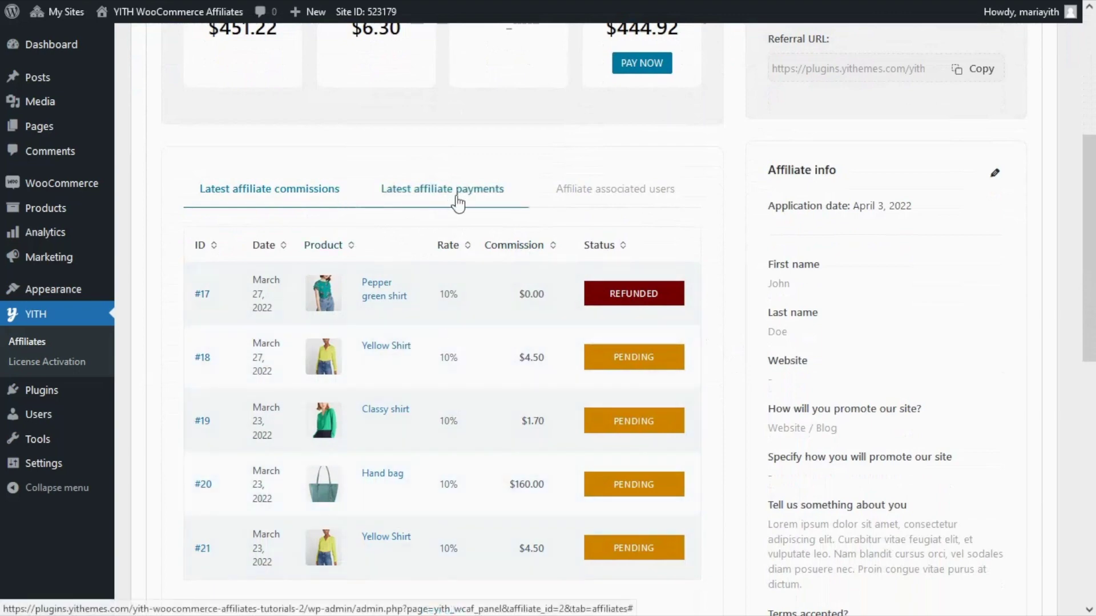
{"action": "left_click", "coordinate": [477, 200]}
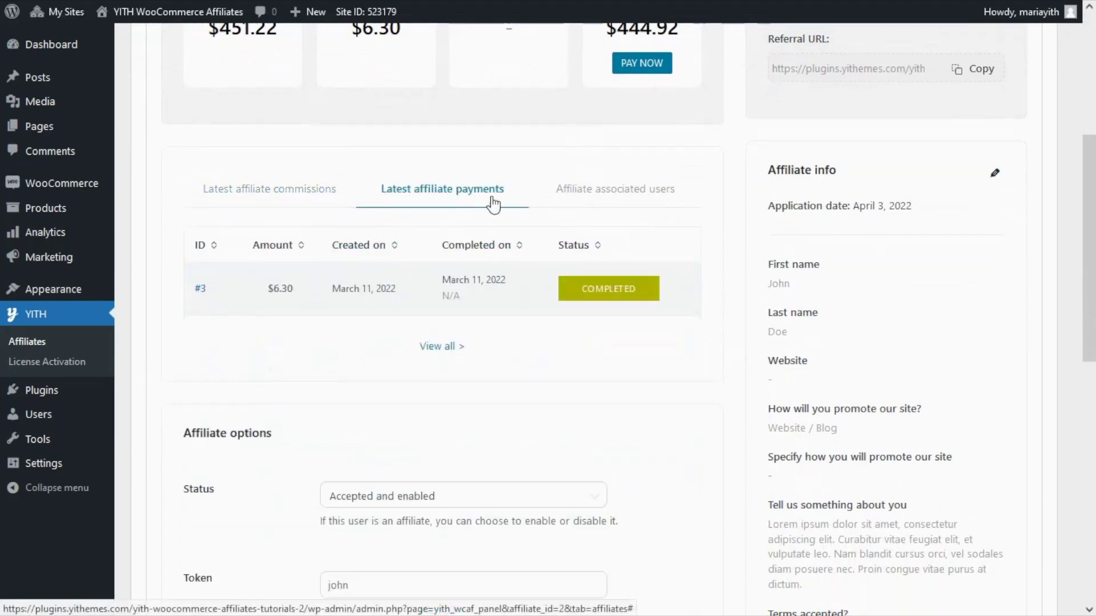
{"action": "left_click", "coordinate": [631, 212]}
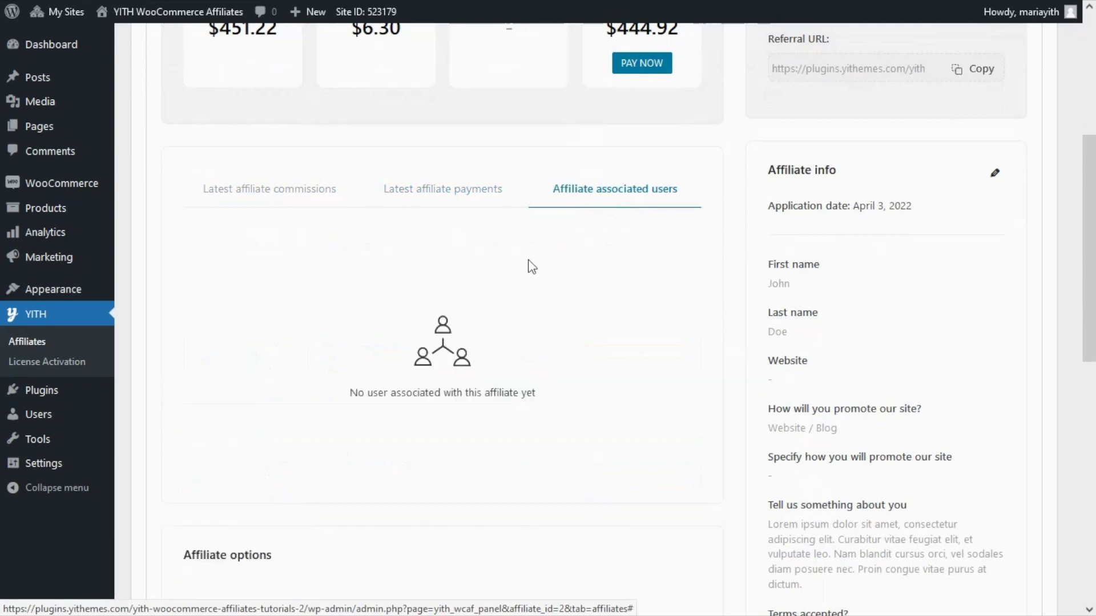
{"action": "scroll", "coordinate": [643, 311], "scroll_direction": "up", "scroll_amount": 5}
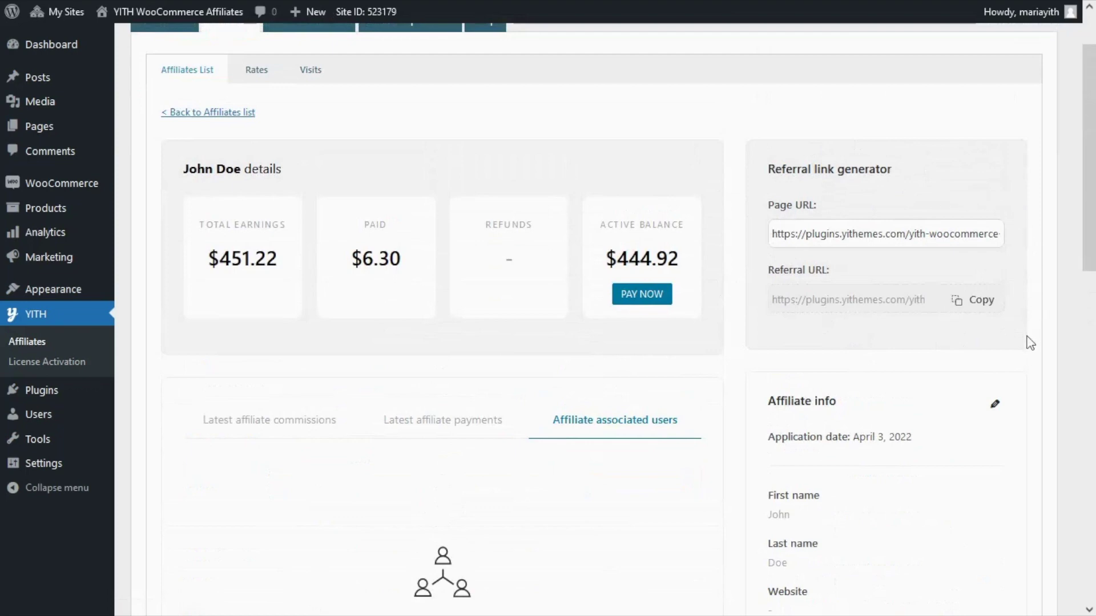
Open the affiliate info for editing and review its profile, bank transfer and PayPal fields alongside the affiliate options.
{"action": "scroll", "coordinate": [1030, 343], "scroll_direction": "down", "scroll_amount": 3}
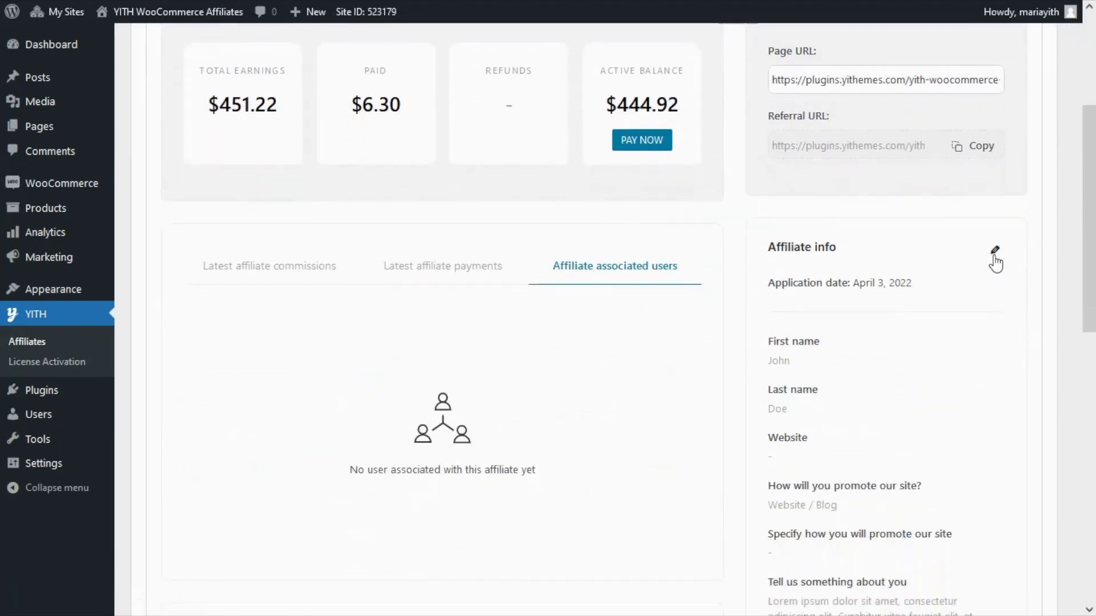
{"action": "left_click", "coordinate": [994, 262]}
{"action": "scroll", "coordinate": [888, 303], "scroll_direction": "down", "scroll_amount": 2}
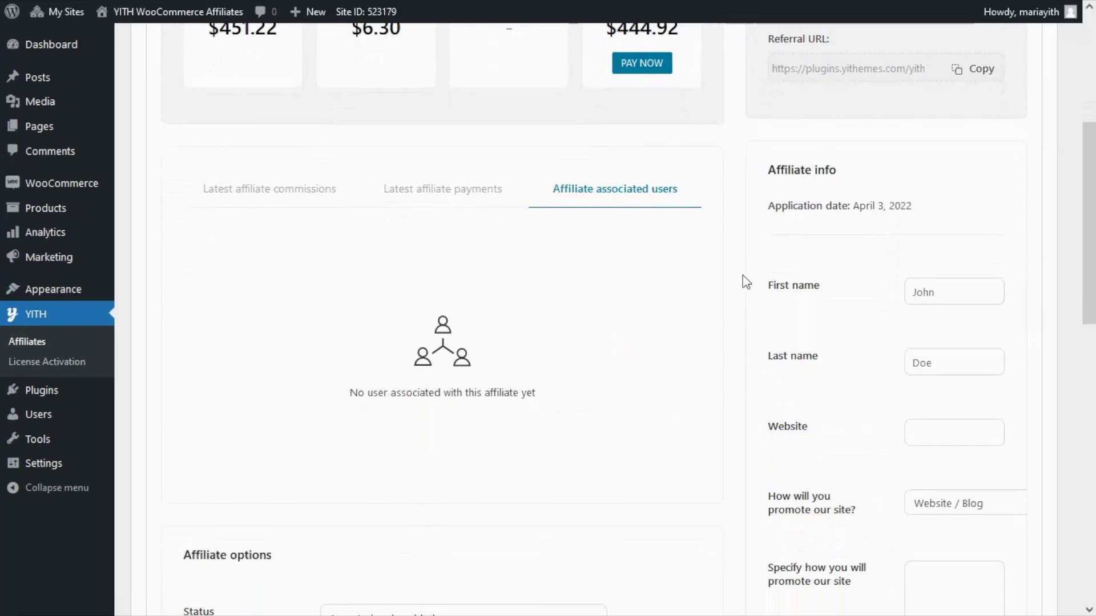
{"action": "scroll", "coordinate": [860, 368], "scroll_direction": "down", "scroll_amount": 3}
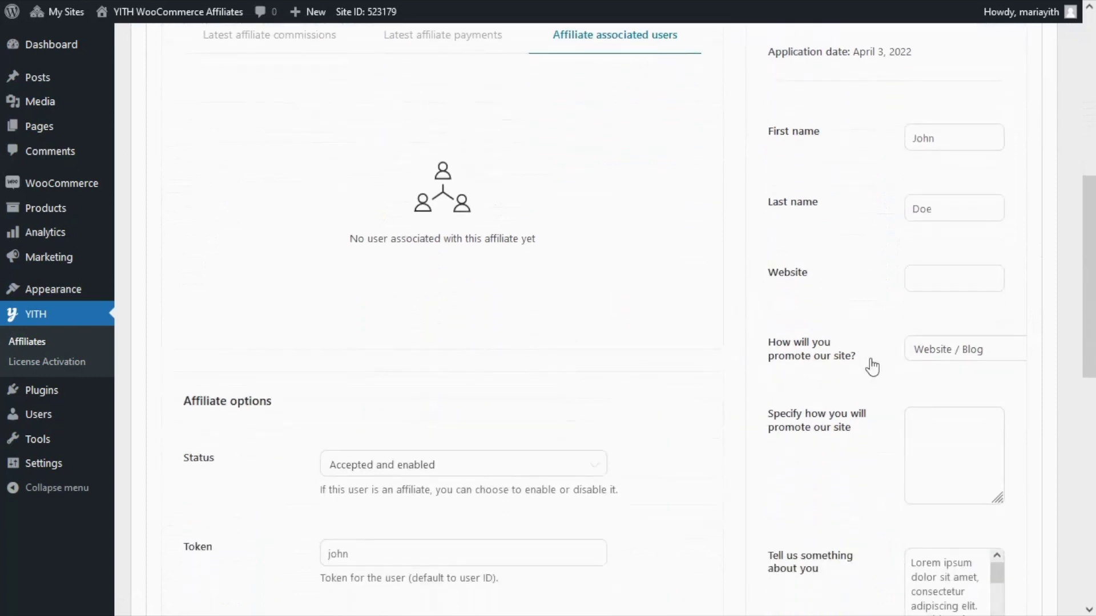
{"action": "scroll", "coordinate": [872, 368], "scroll_direction": "down", "scroll_amount": 5}
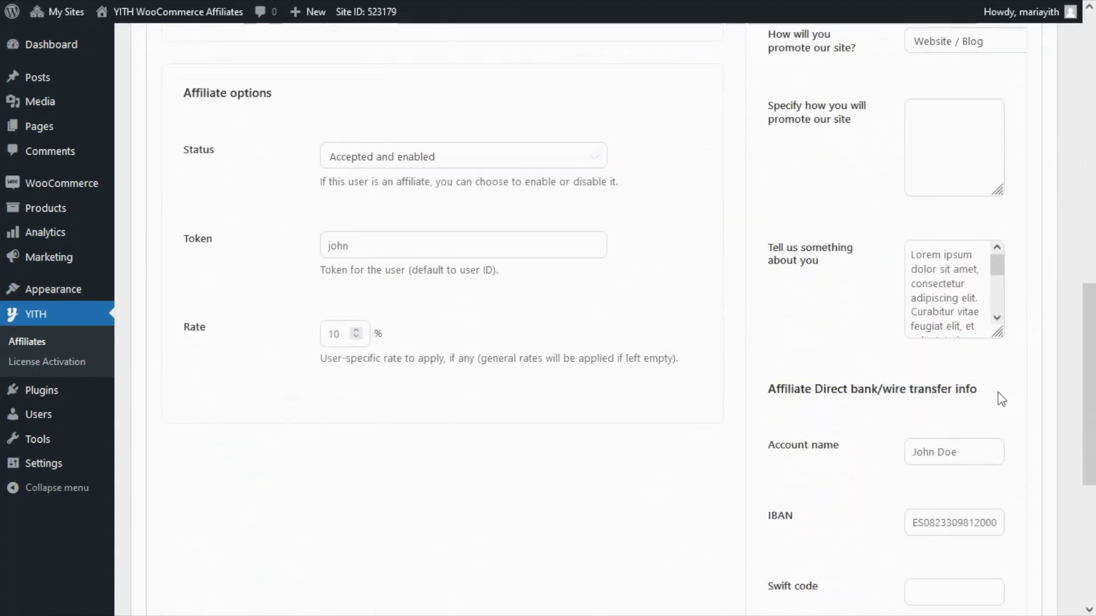
{"action": "scroll", "coordinate": [992, 398], "scroll_direction": "down", "scroll_amount": 3}
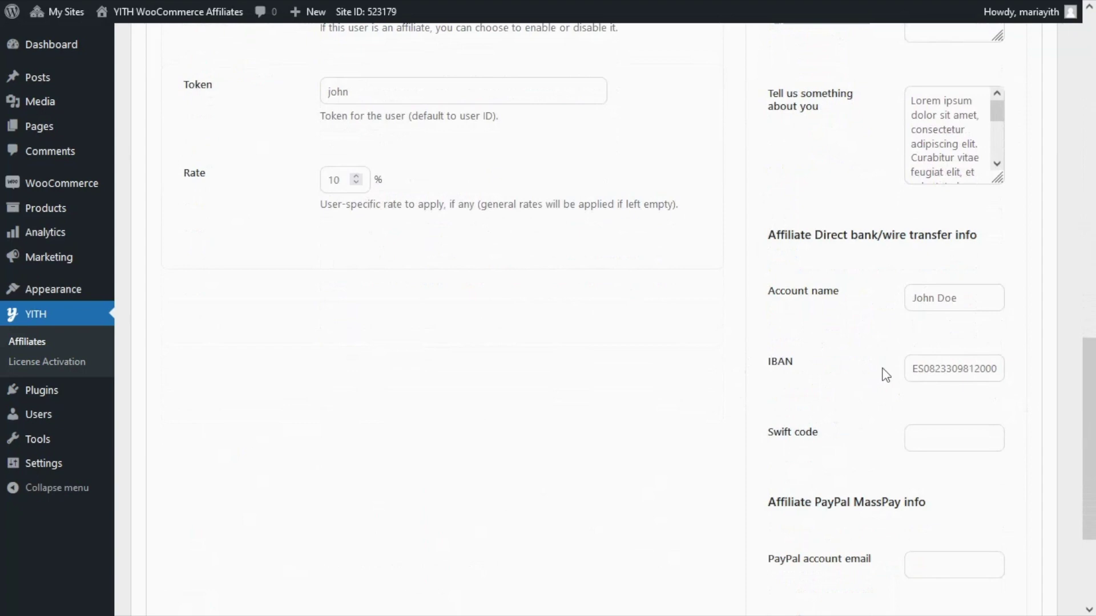
{"action": "scroll", "coordinate": [885, 375], "scroll_direction": "down", "scroll_amount": 3}
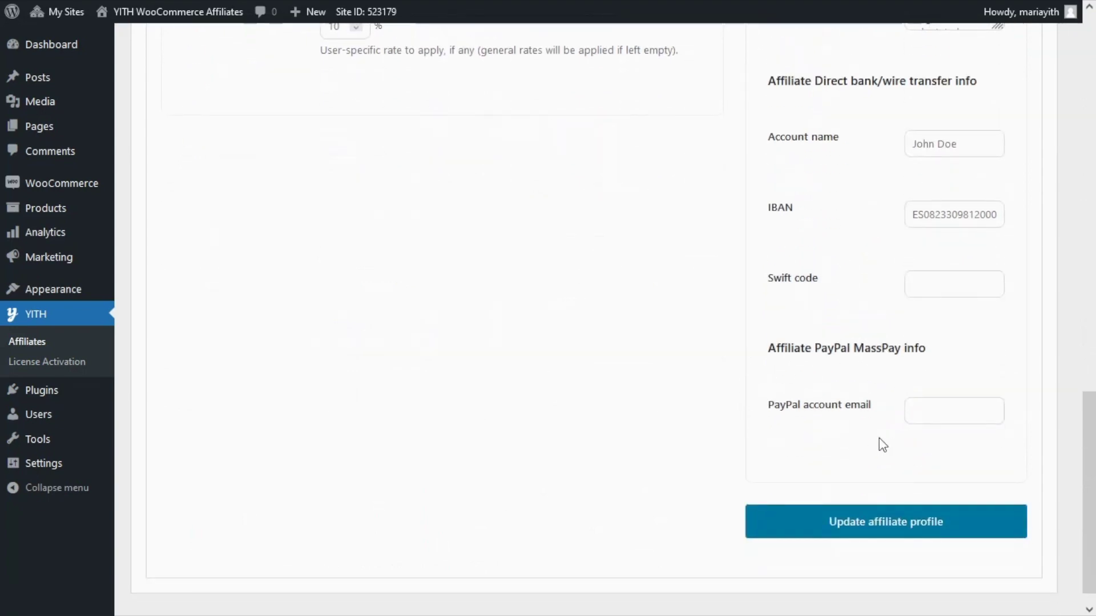
Open the list of affiliate visits.
{"action": "scroll", "coordinate": [894, 416], "scroll_direction": "up", "scroll_amount": 4}
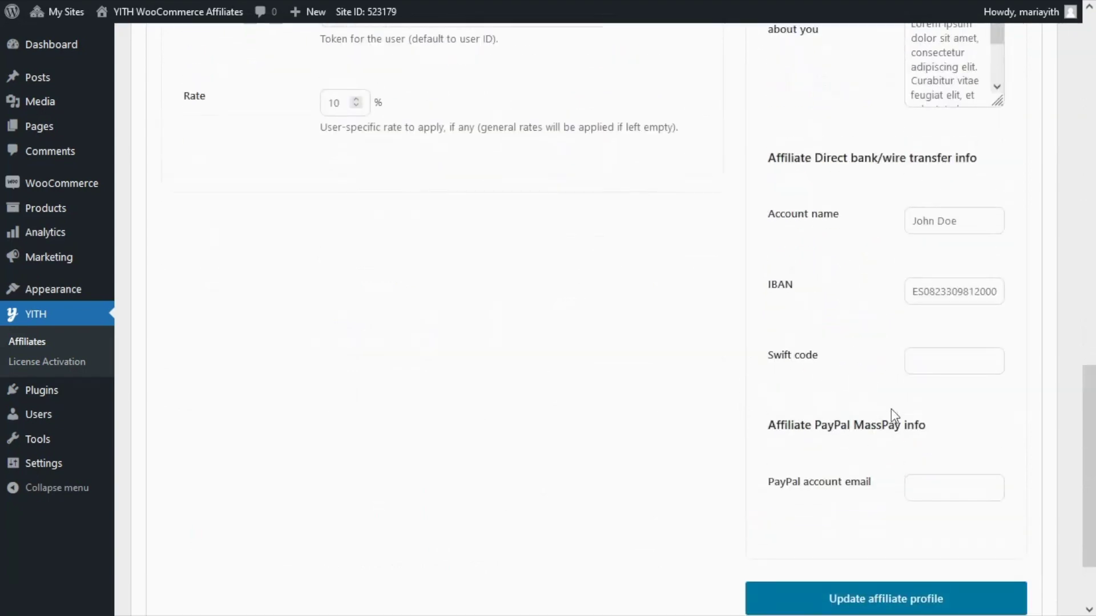
{"action": "scroll", "coordinate": [894, 415], "scroll_direction": "up", "scroll_amount": 6}
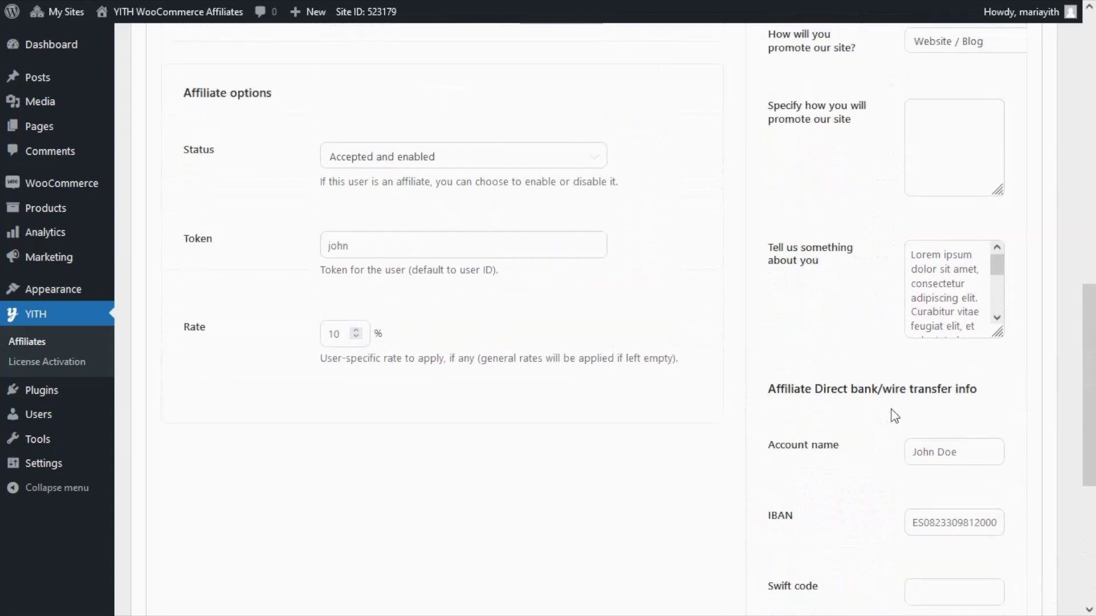
{"action": "scroll", "coordinate": [868, 408], "scroll_direction": "up", "scroll_amount": 6}
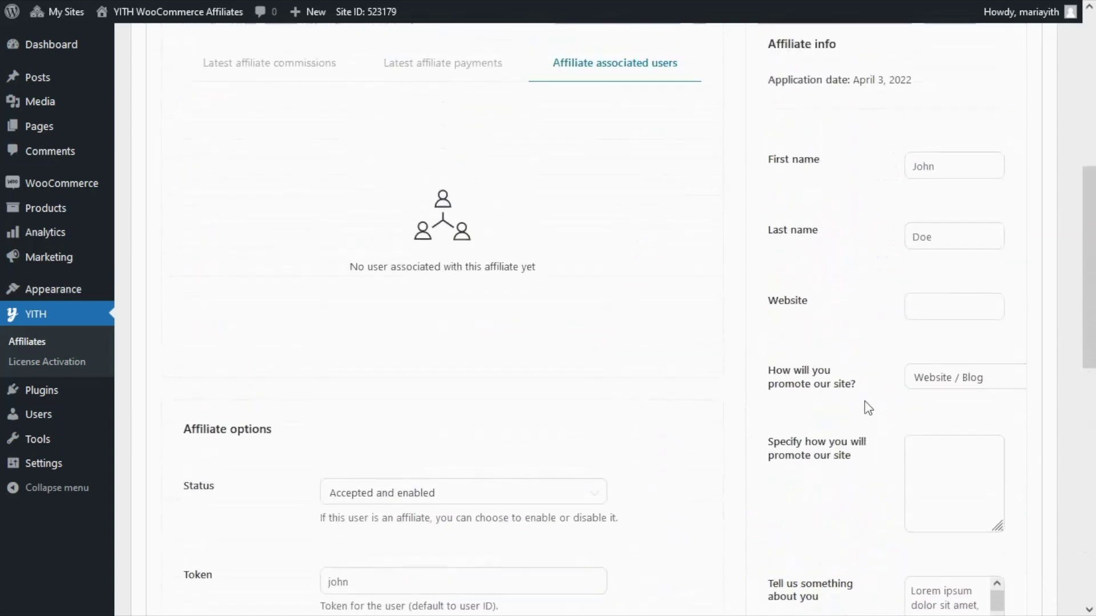
{"action": "scroll", "coordinate": [868, 408], "scroll_direction": "up", "scroll_amount": 2}
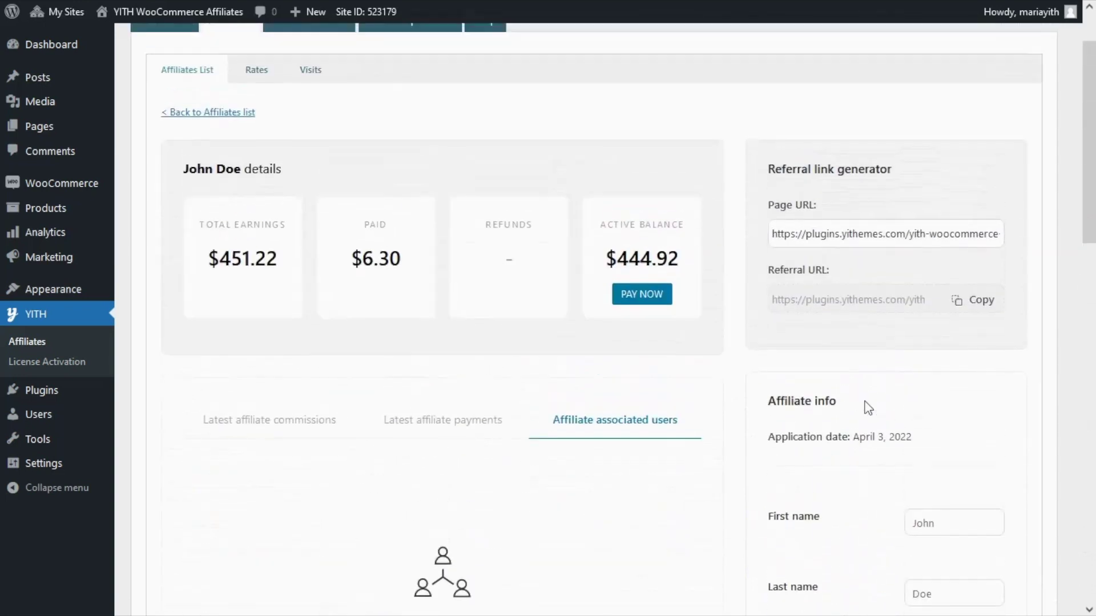
{"action": "scroll", "coordinate": [868, 408], "scroll_direction": "up", "scroll_amount": 2}
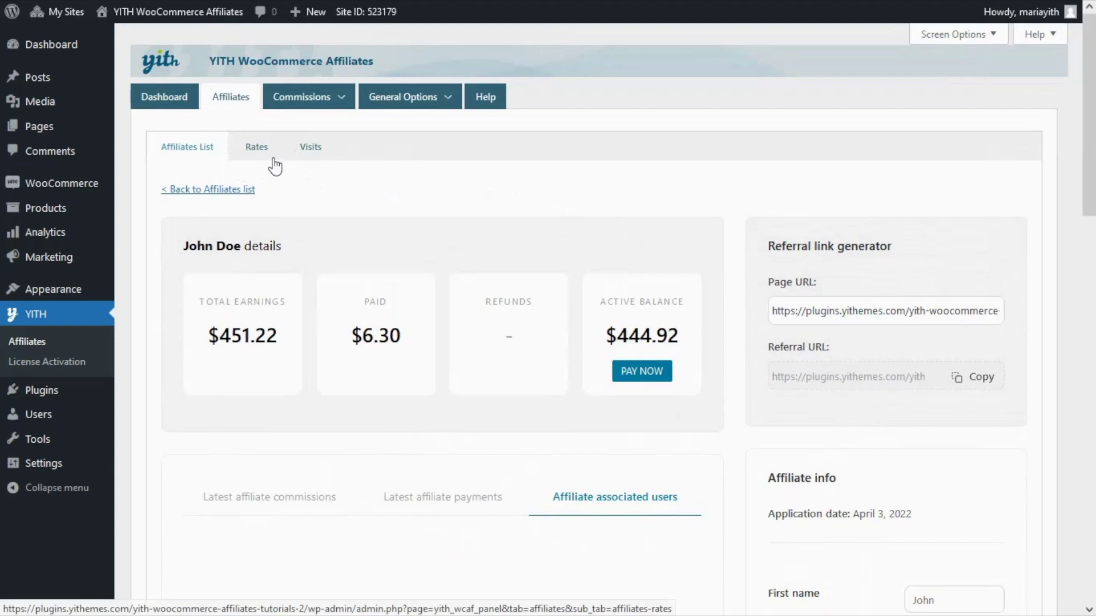
{"action": "left_click", "coordinate": [321, 167]}
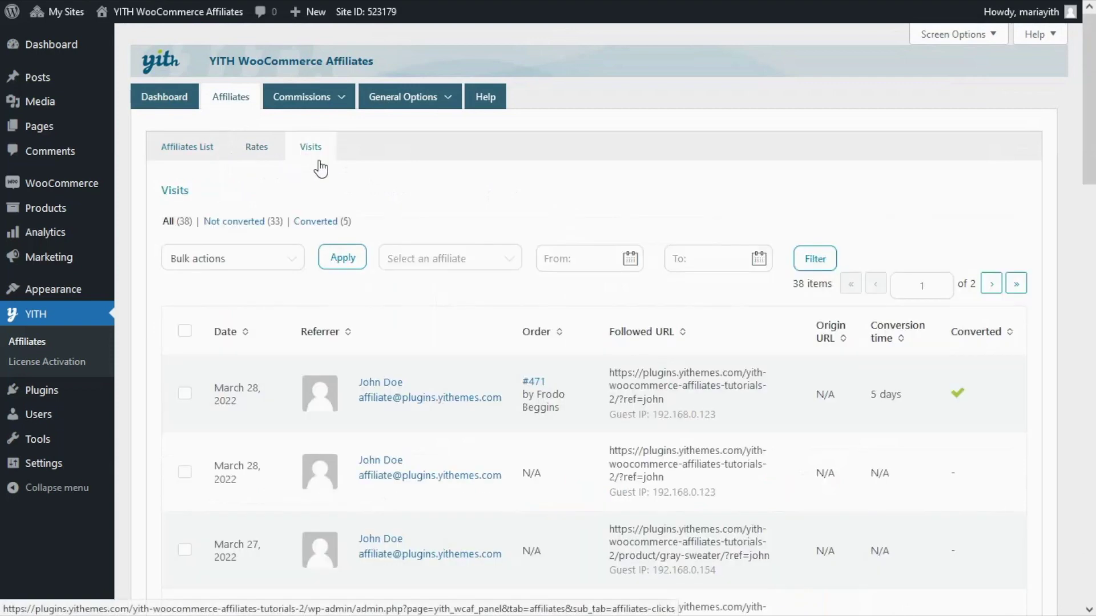
Examine the affiliate visits list, including the referrer, order, followed URL, conversion time and converted status of each visit.
{"action": "scroll", "coordinate": [366, 263], "scroll_direction": "down", "scroll_amount": 2}
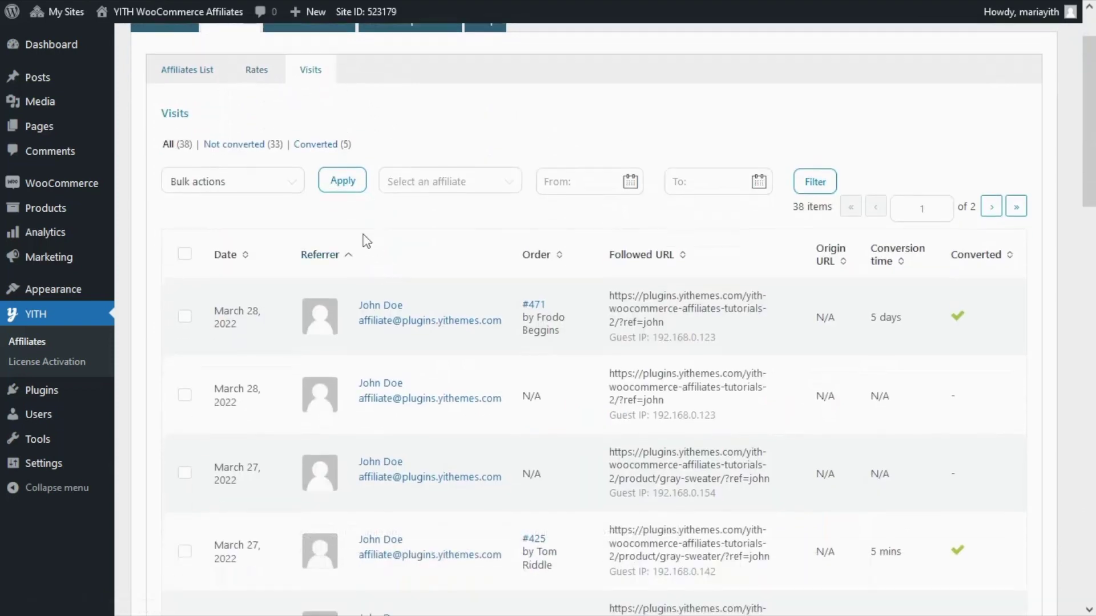
{"action": "scroll", "coordinate": [211, 298], "scroll_direction": "down", "scroll_amount": 8}
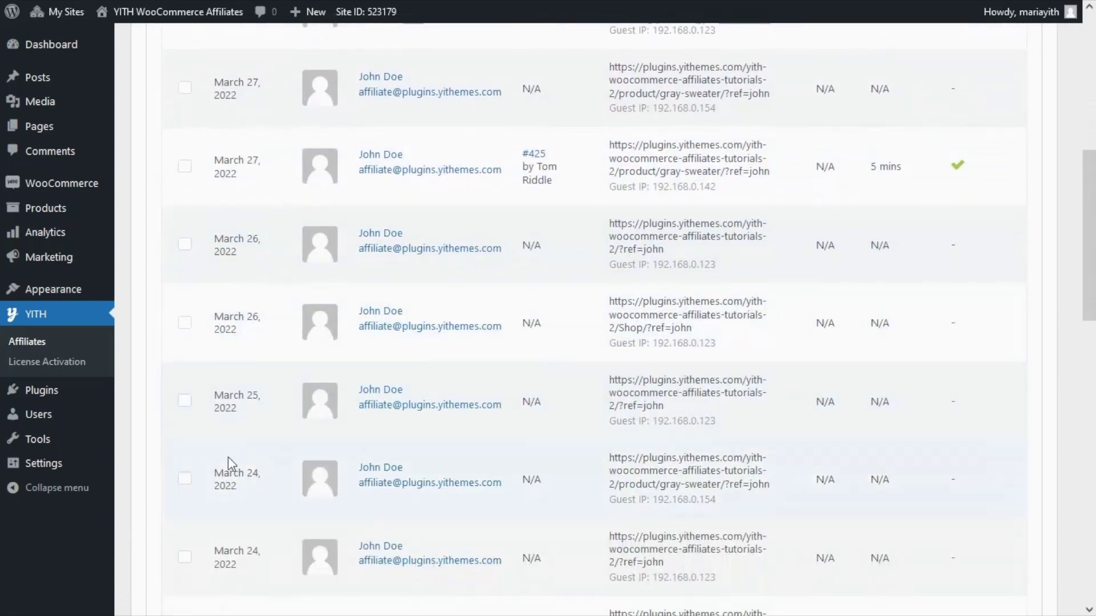
{"action": "scroll", "coordinate": [528, 371], "scroll_direction": "up", "scroll_amount": 3}
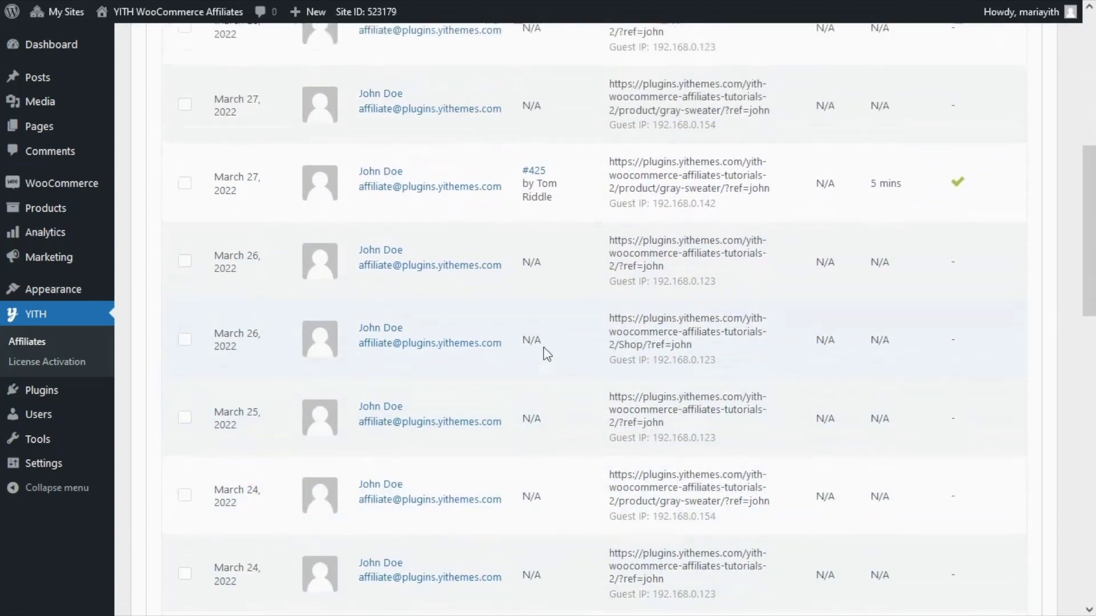
{"action": "scroll", "coordinate": [544, 347], "scroll_direction": "up", "scroll_amount": 5}
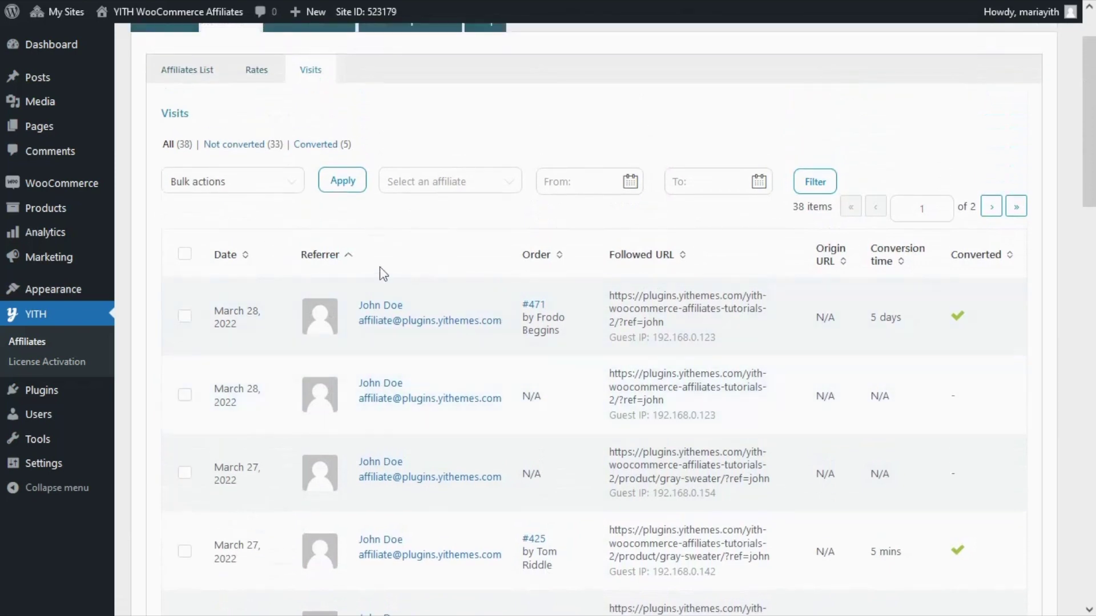
{"action": "left_click", "coordinate": [727, 254]}
{"action": "scroll", "coordinate": [919, 324], "scroll_direction": "up", "scroll_amount": 2}
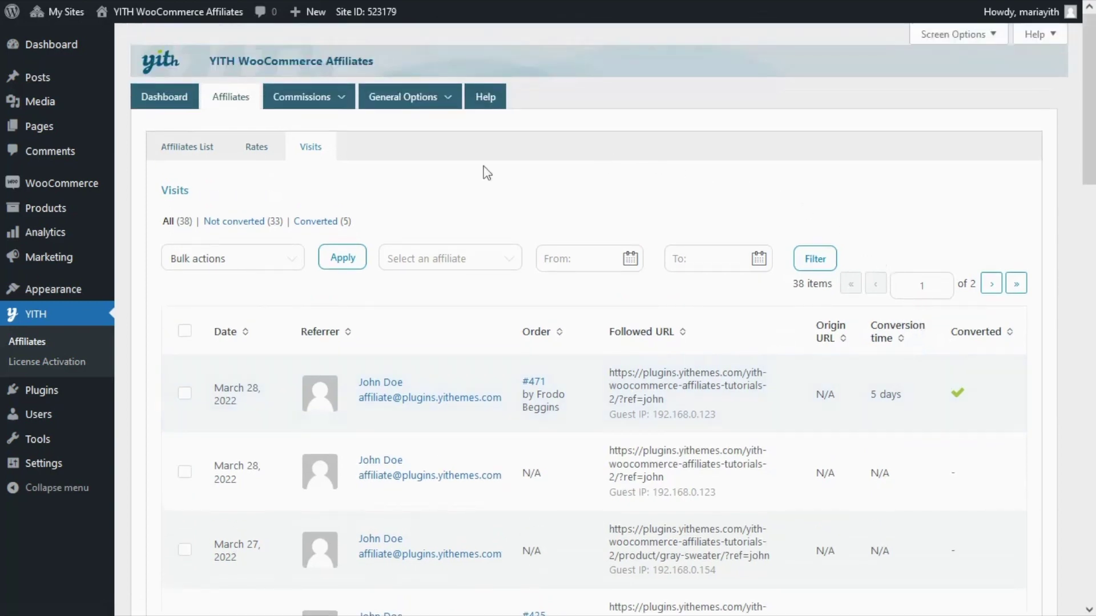
Open the commissions list and review its orders, products, rates and statuses, then view the commissions payments.
{"action": "left_click", "coordinate": [333, 103]}
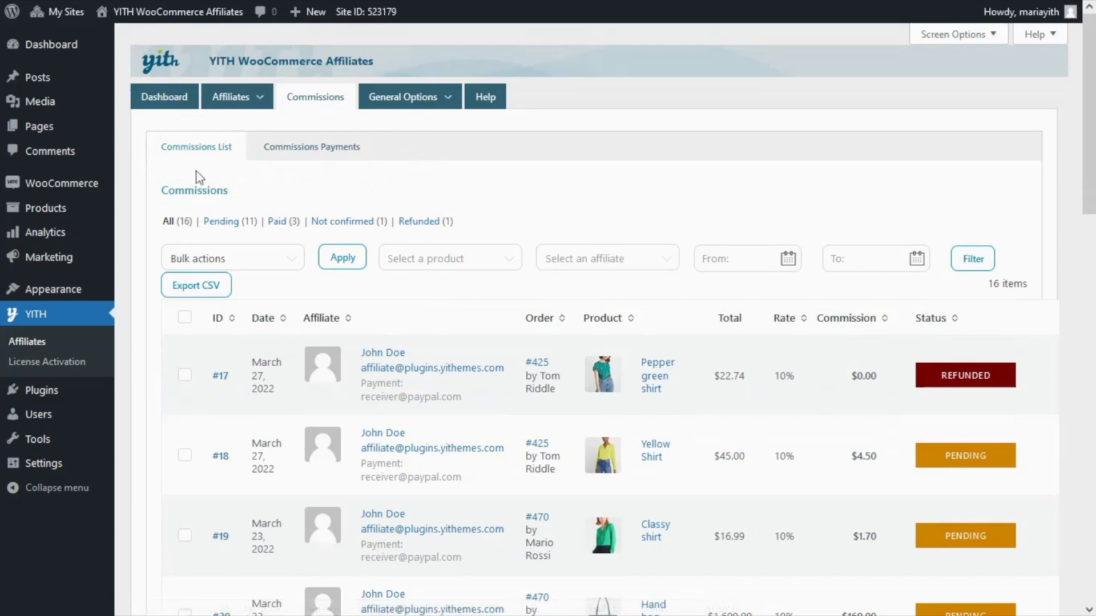
{"action": "scroll", "coordinate": [439, 301], "scroll_direction": "down", "scroll_amount": 1}
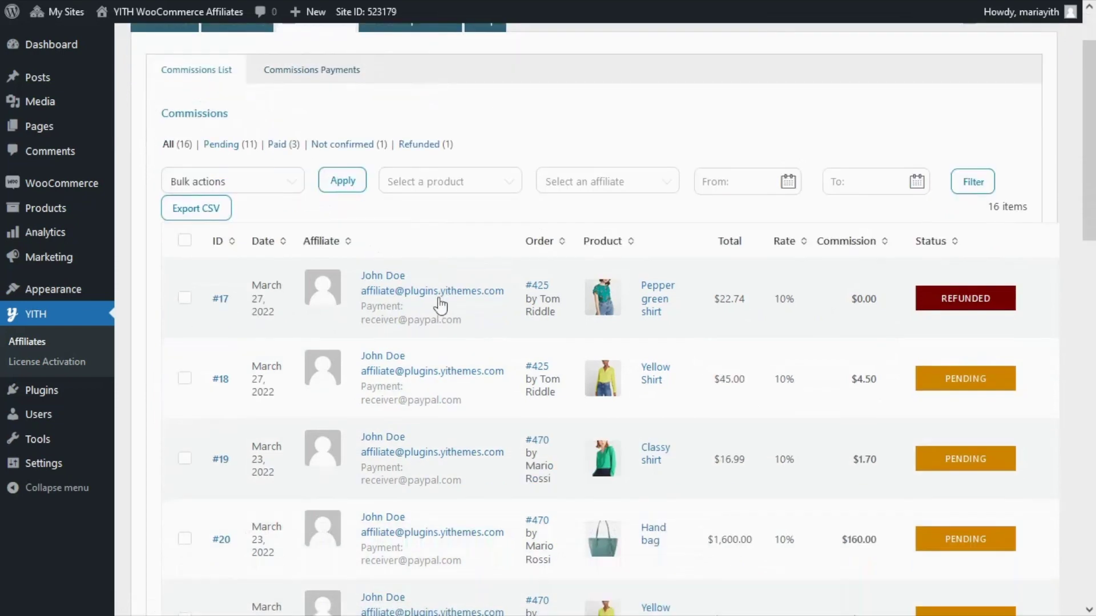
{"action": "scroll", "coordinate": [439, 306], "scroll_direction": "down", "scroll_amount": 1}
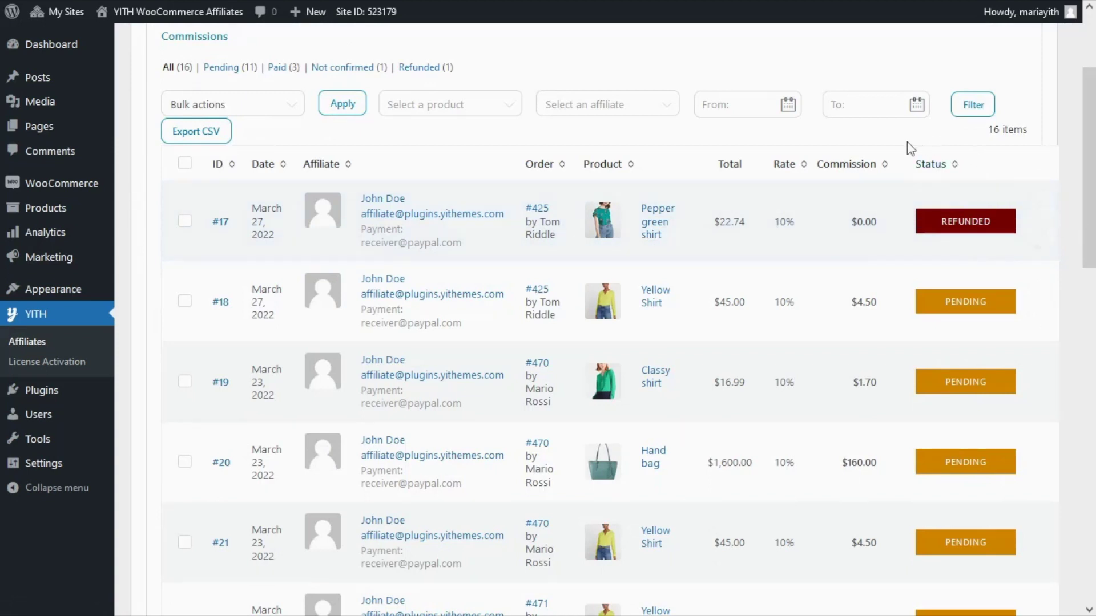
{"action": "scroll", "coordinate": [897, 279], "scroll_direction": "down", "scroll_amount": 1}
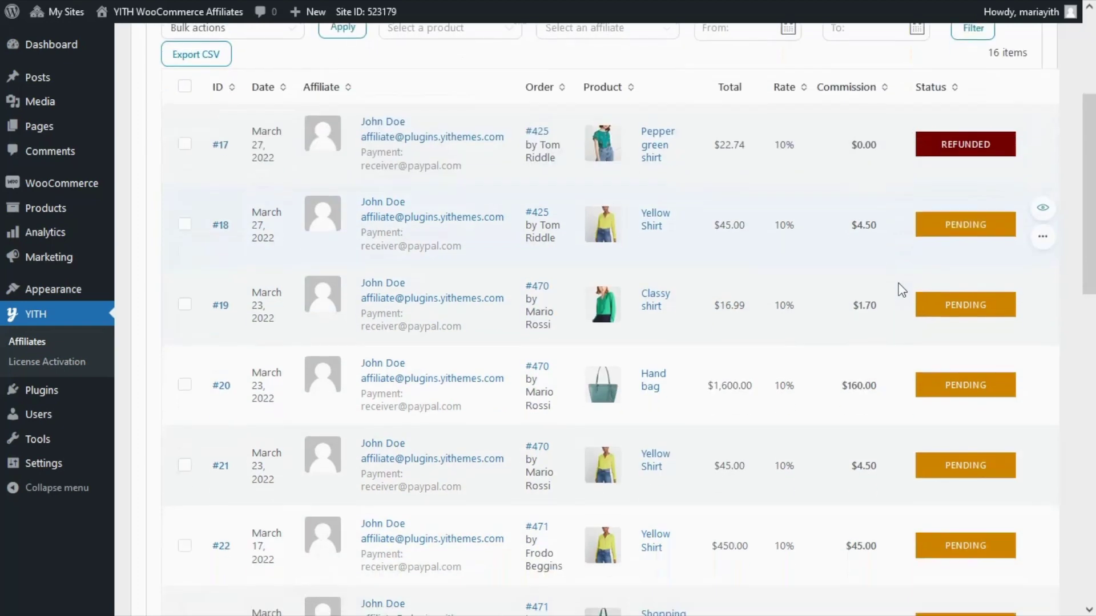
{"action": "scroll", "coordinate": [901, 290], "scroll_direction": "down", "scroll_amount": 2}
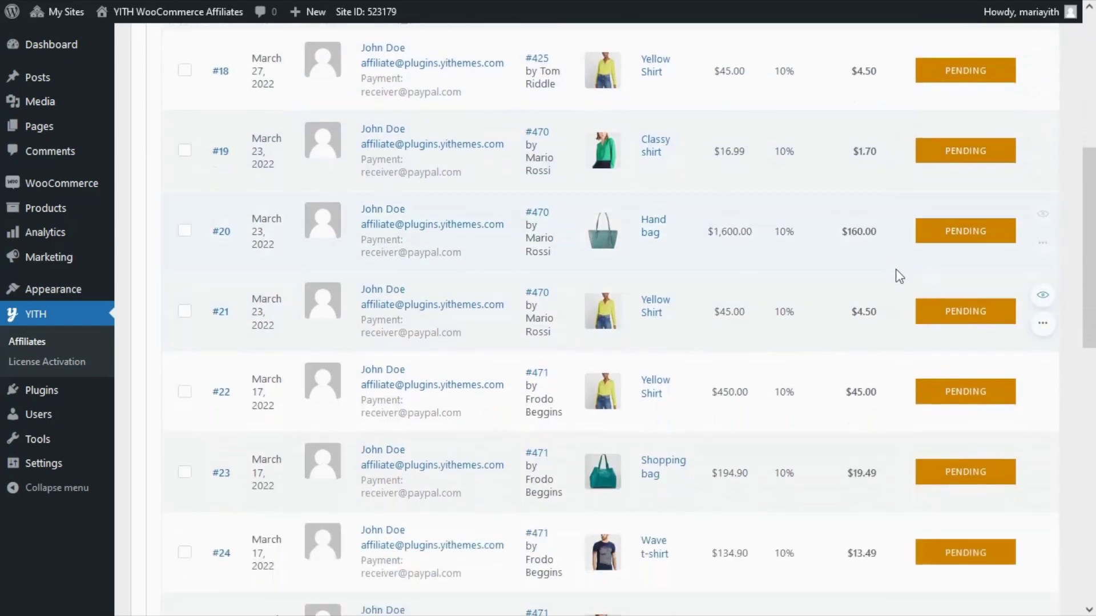
{"action": "scroll", "coordinate": [900, 276], "scroll_direction": "up", "scroll_amount": 1}
{"action": "scroll", "coordinate": [899, 277], "scroll_direction": "up", "scroll_amount": 2}
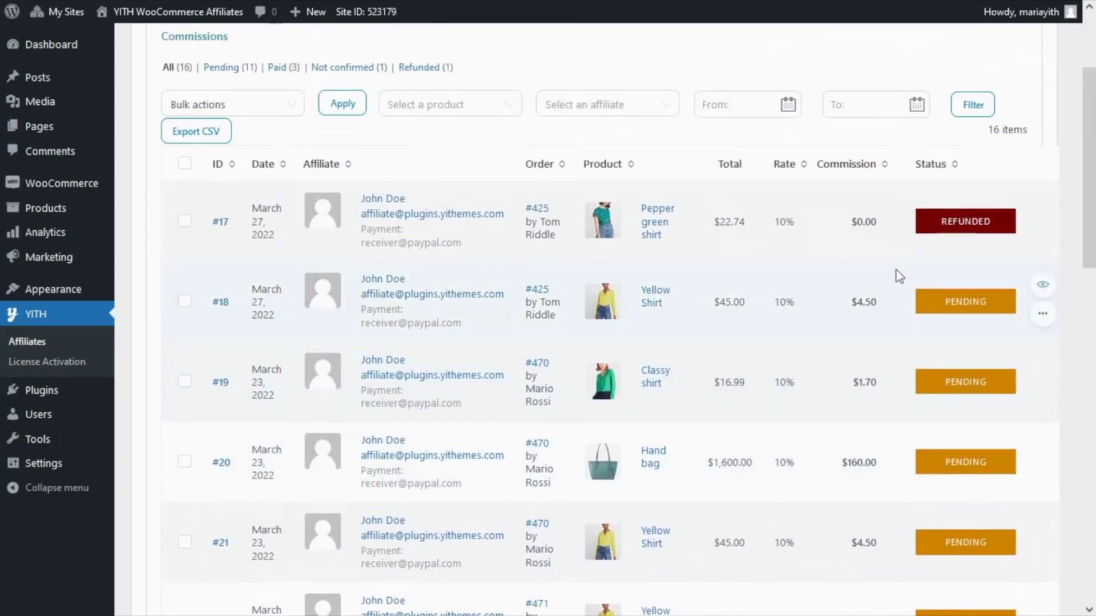
{"action": "scroll", "coordinate": [895, 274], "scroll_direction": "up", "scroll_amount": 1}
{"action": "scroll", "coordinate": [433, 129], "scroll_direction": "up", "scroll_amount": 1}
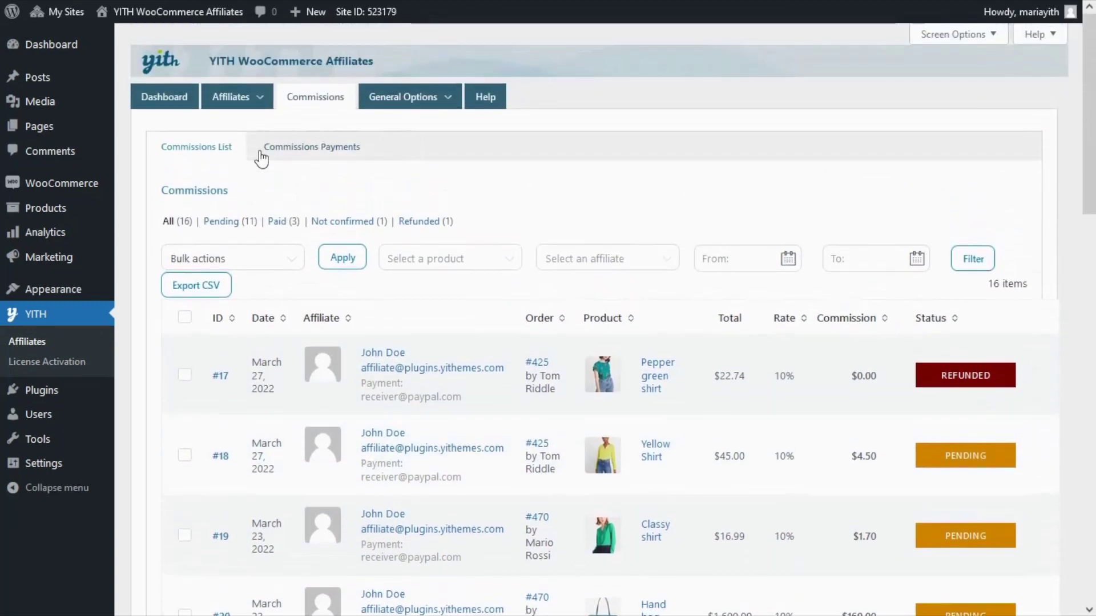
{"action": "left_click", "coordinate": [360, 163]}
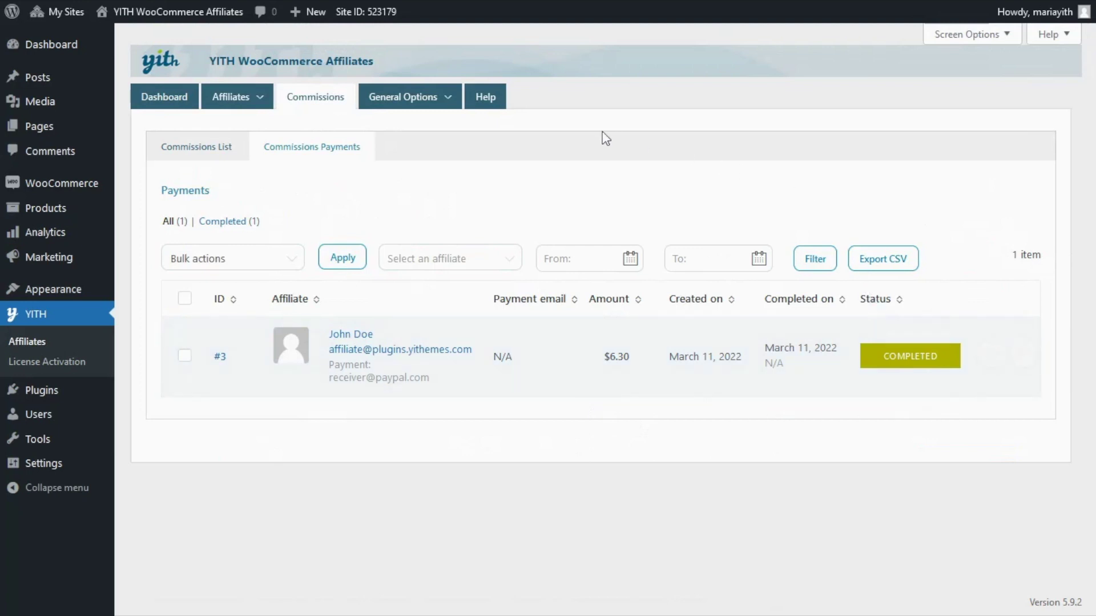
Open the general options and review the general and referral cookie settings, including the time units offered for cookie expiration.
{"action": "left_click", "coordinate": [425, 106]}
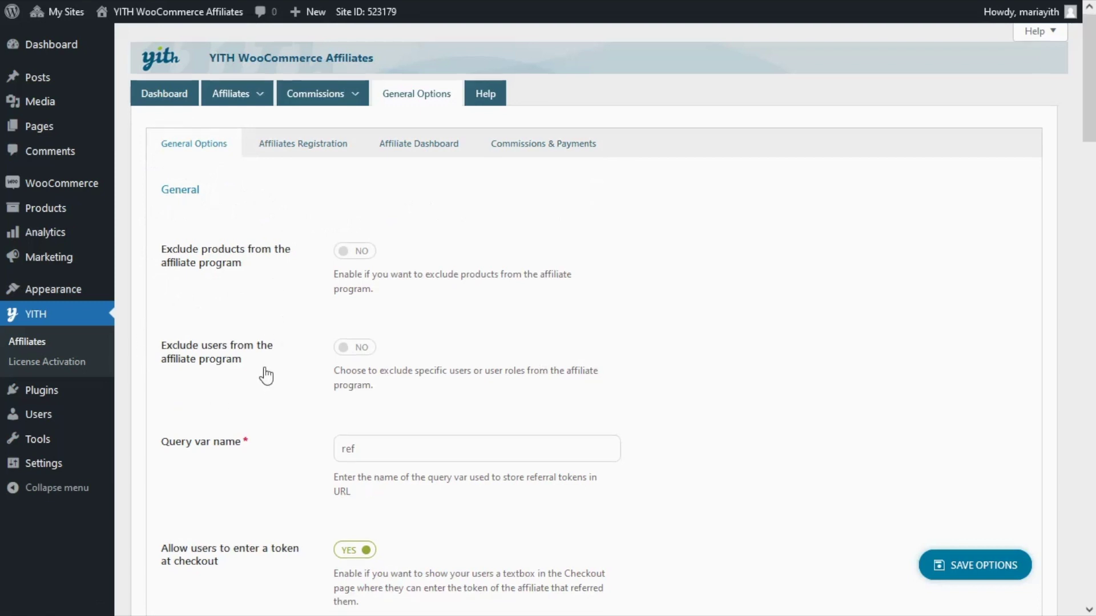
{"action": "scroll", "coordinate": [266, 377], "scroll_direction": "down", "scroll_amount": 5}
{"action": "scroll", "coordinate": [282, 359], "scroll_direction": "down", "scroll_amount": 2}
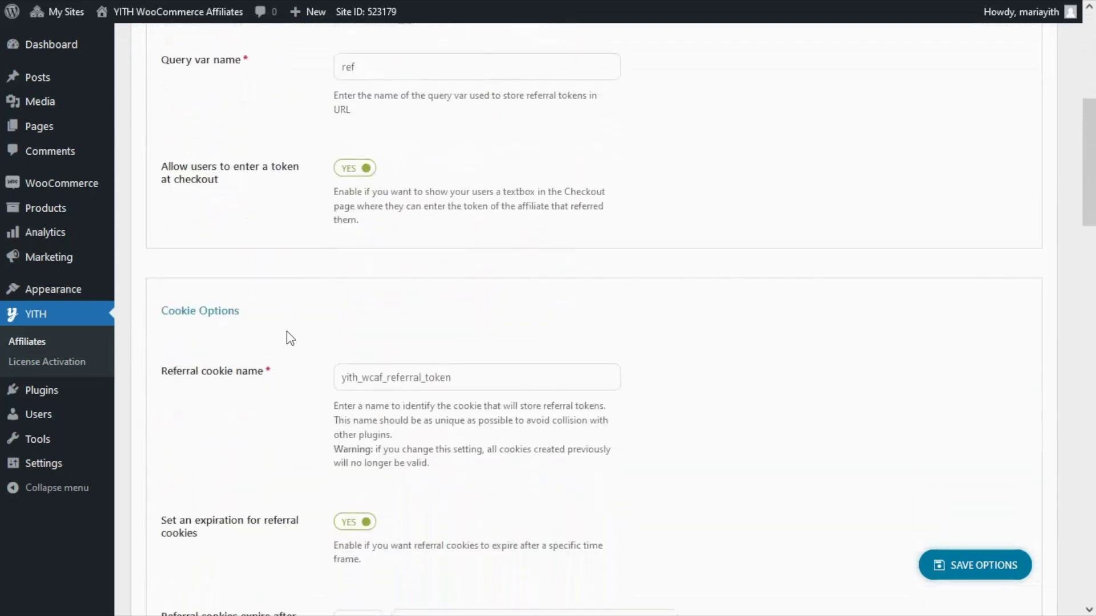
{"action": "scroll", "coordinate": [289, 327], "scroll_direction": "down", "scroll_amount": 1}
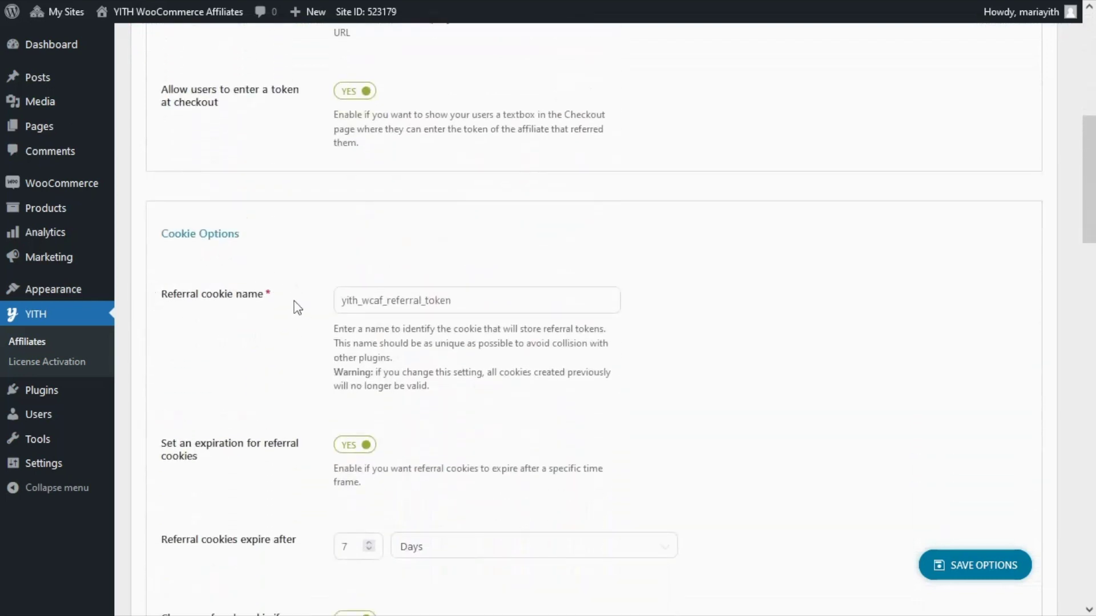
{"action": "scroll", "coordinate": [300, 308], "scroll_direction": "down", "scroll_amount": 2}
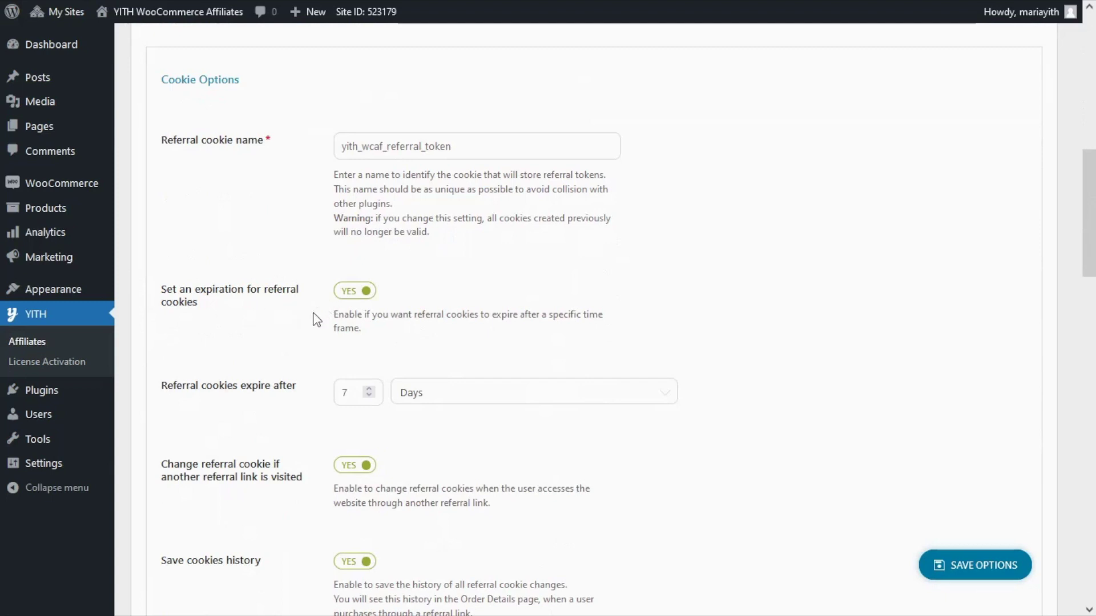
{"action": "scroll", "coordinate": [310, 322], "scroll_direction": "down", "scroll_amount": 1}
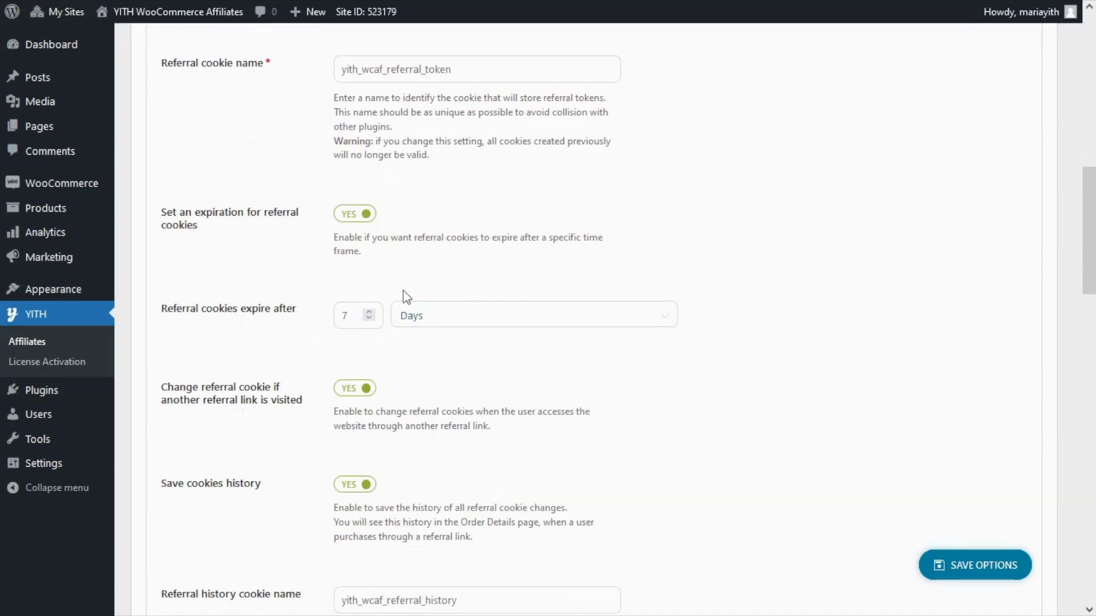
{"action": "left_click", "coordinate": [662, 321]}
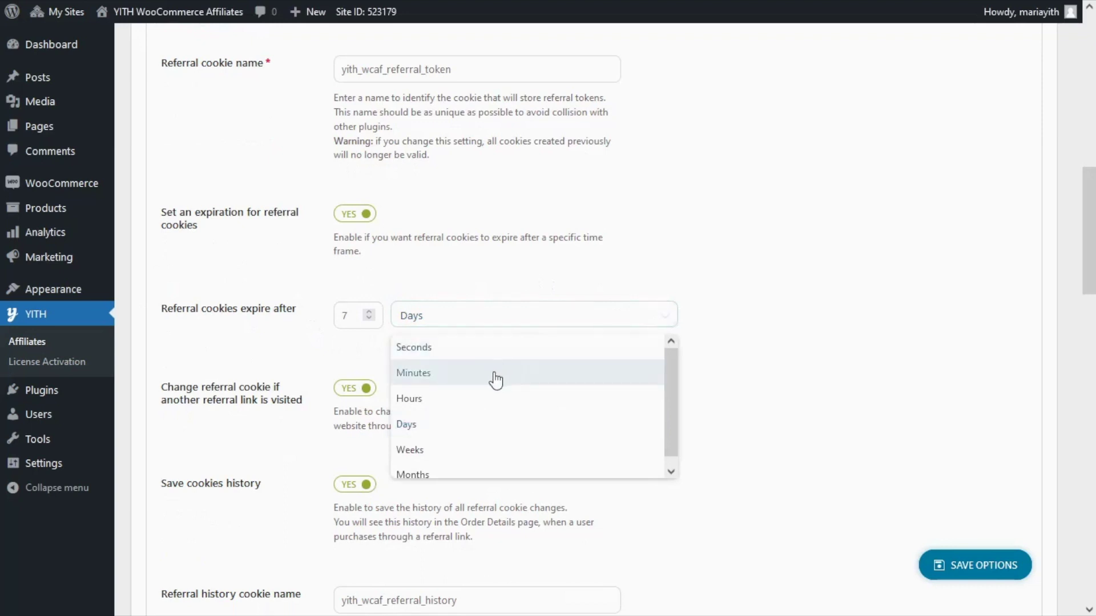
{"action": "scroll", "coordinate": [493, 425], "scroll_direction": "down", "scroll_amount": 1}
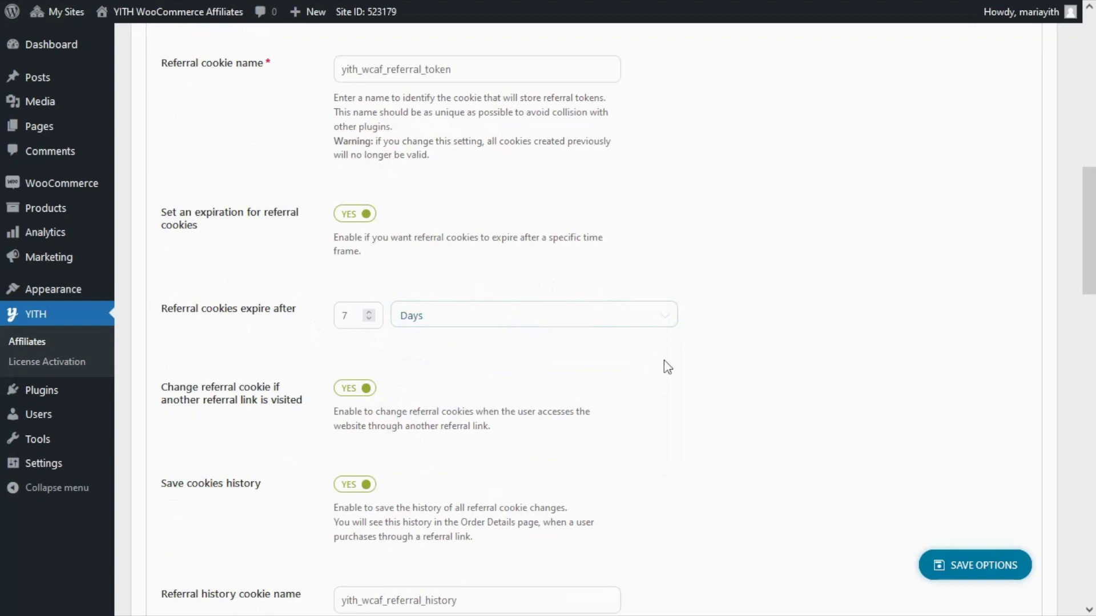
Review the remaining cookie settings, the coupon options and the visits log settings in the general options.
{"action": "scroll", "coordinate": [665, 367], "scroll_direction": "down", "scroll_amount": 5}
{"action": "scroll", "coordinate": [670, 370], "scroll_direction": "down", "scroll_amount": 10}
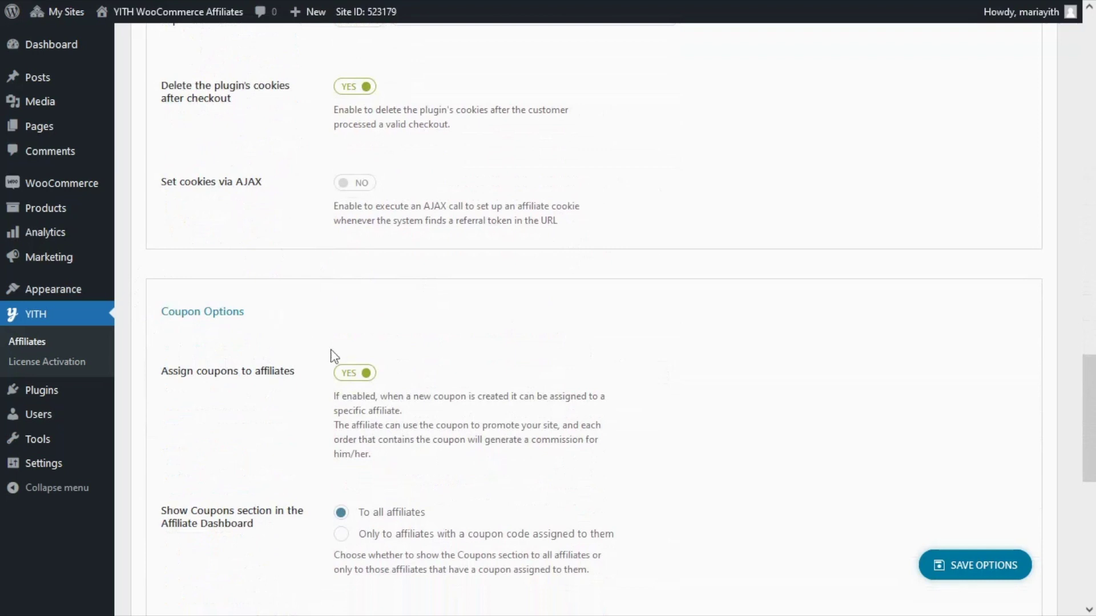
{"action": "scroll", "coordinate": [438, 392], "scroll_direction": "down", "scroll_amount": 3}
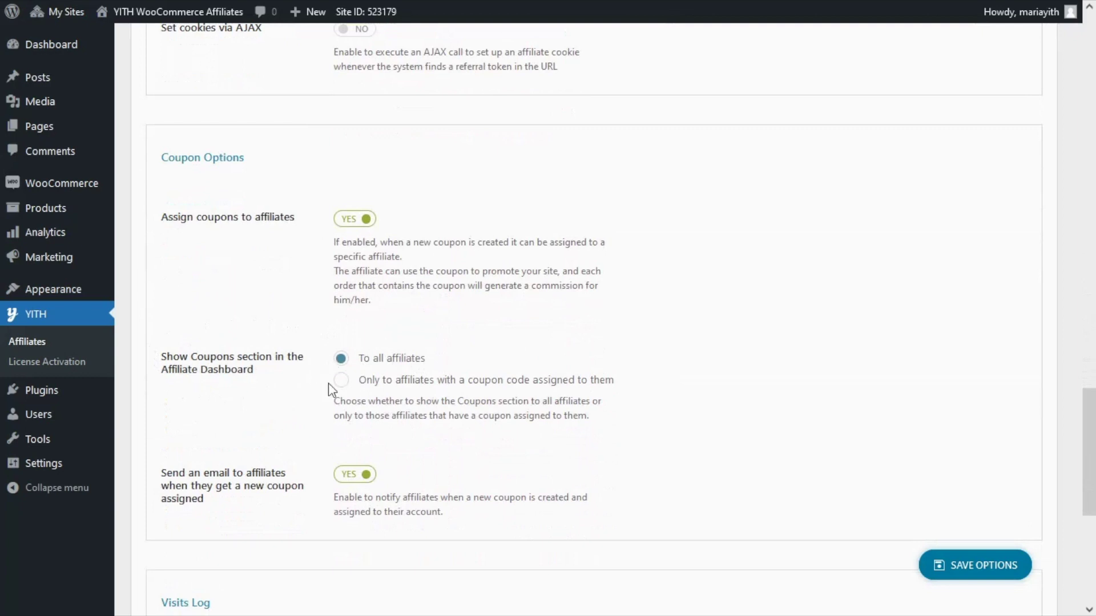
{"action": "scroll", "coordinate": [328, 382], "scroll_direction": "down", "scroll_amount": 1}
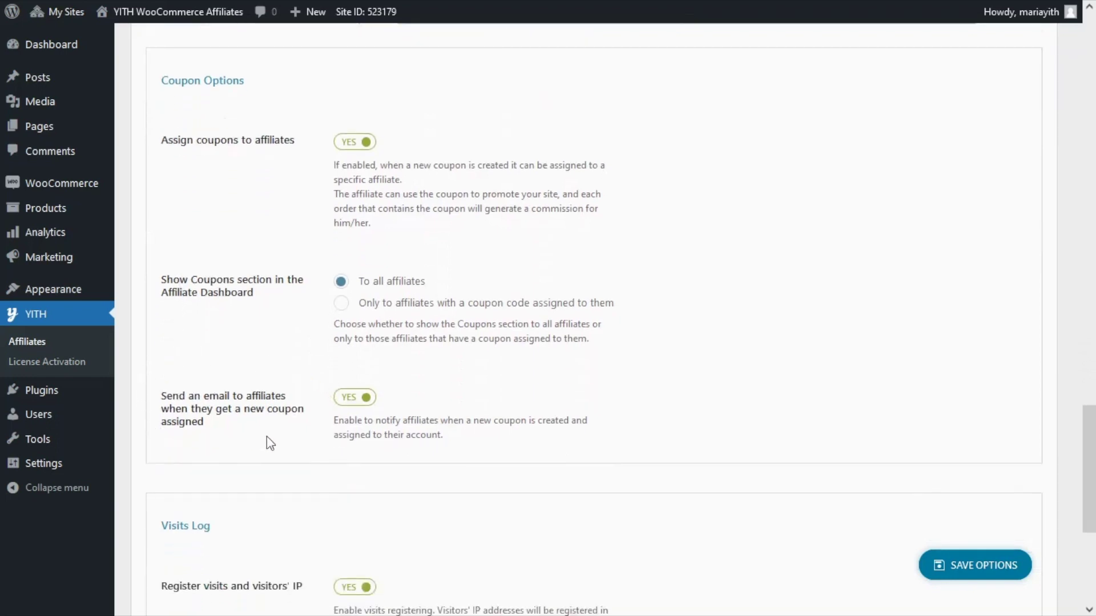
{"action": "scroll", "coordinate": [270, 443], "scroll_direction": "down", "scroll_amount": 1}
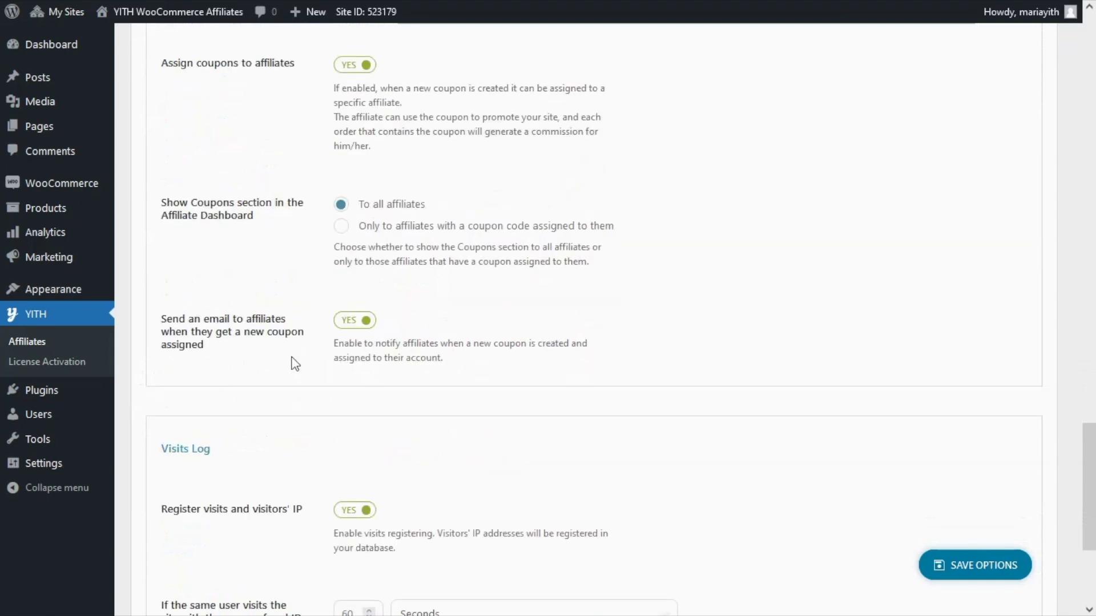
{"action": "scroll", "coordinate": [293, 384], "scroll_direction": "down", "scroll_amount": 3}
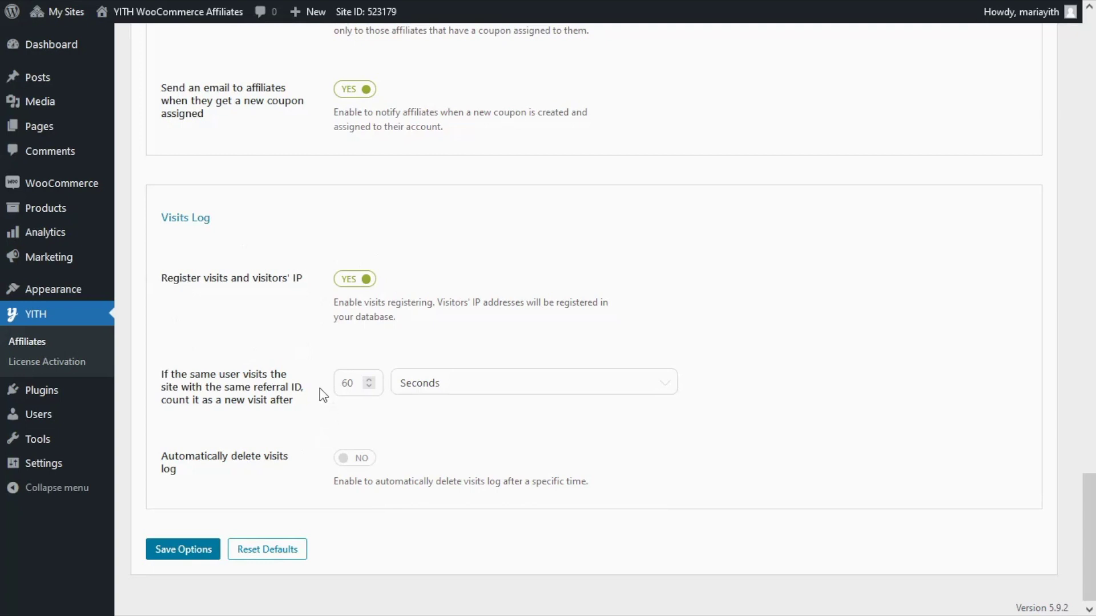
Open the affiliates registration settings and select the registration form shortcode [yith_wcaf_registration_form].
{"action": "scroll", "coordinate": [332, 286], "scroll_direction": "up", "scroll_amount": 5}
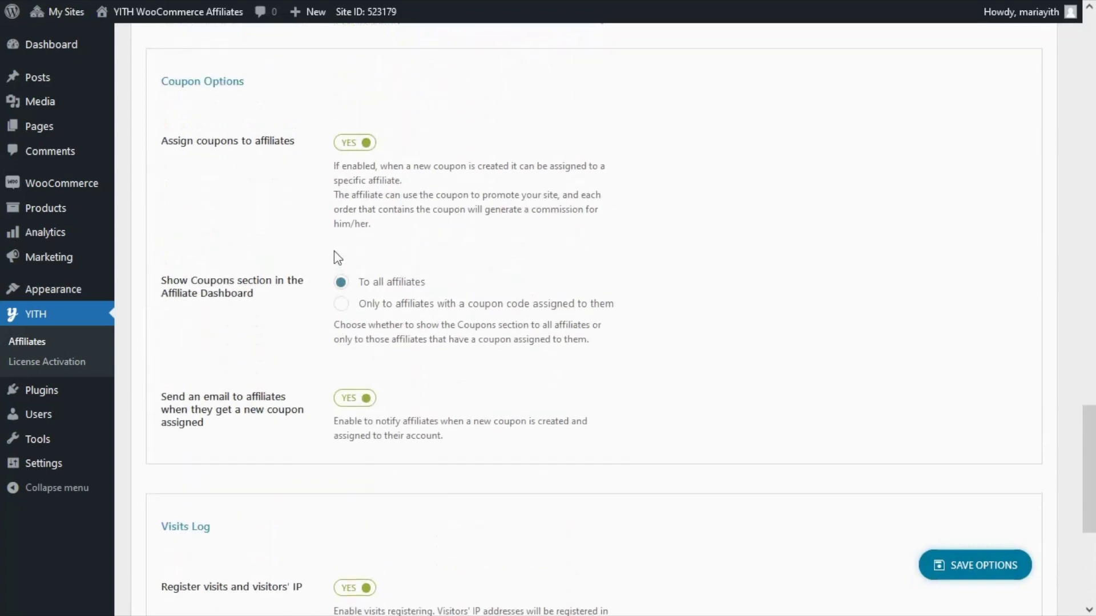
{"action": "scroll", "coordinate": [338, 258], "scroll_direction": "up", "scroll_amount": 10}
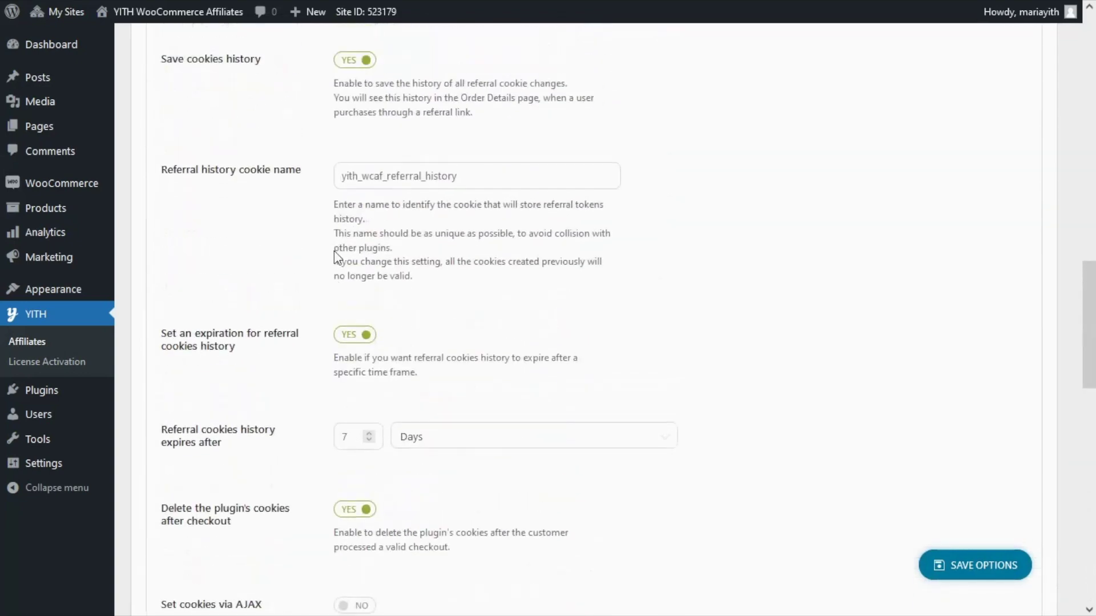
{"action": "scroll", "coordinate": [334, 251], "scroll_direction": "up", "scroll_amount": 8}
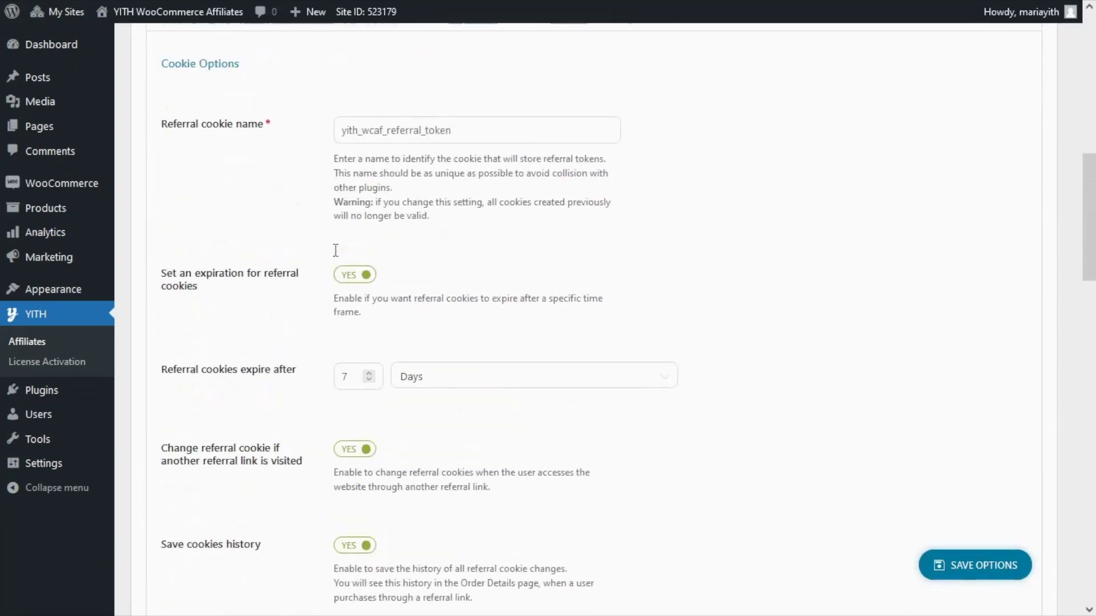
{"action": "scroll", "coordinate": [335, 250], "scroll_direction": "up", "scroll_amount": 9}
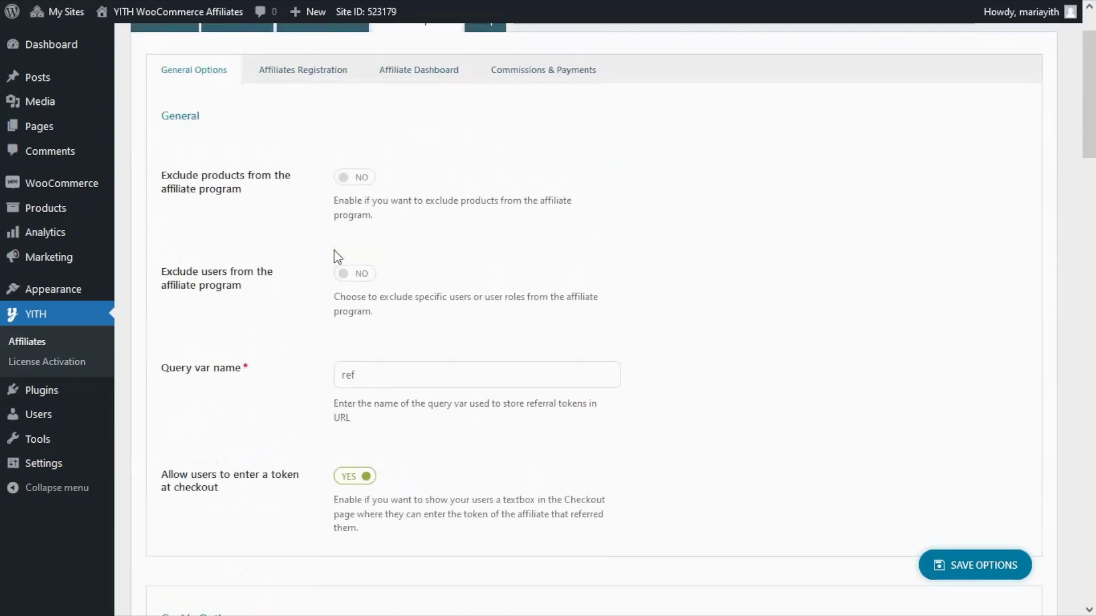
{"action": "scroll", "coordinate": [338, 257], "scroll_direction": "up", "scroll_amount": 2}
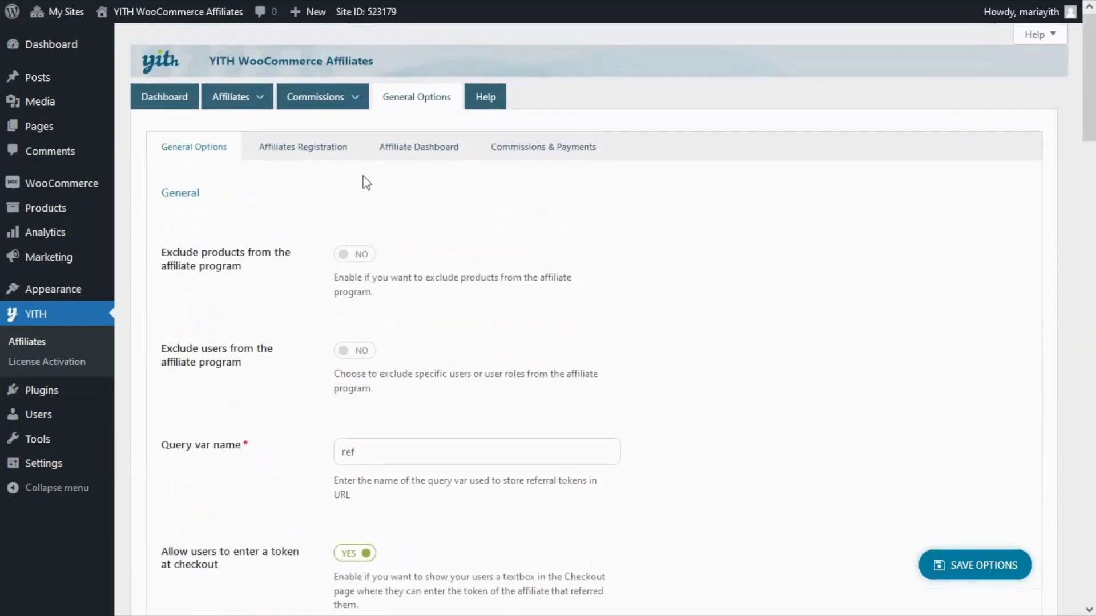
{"action": "left_click", "coordinate": [347, 157]}
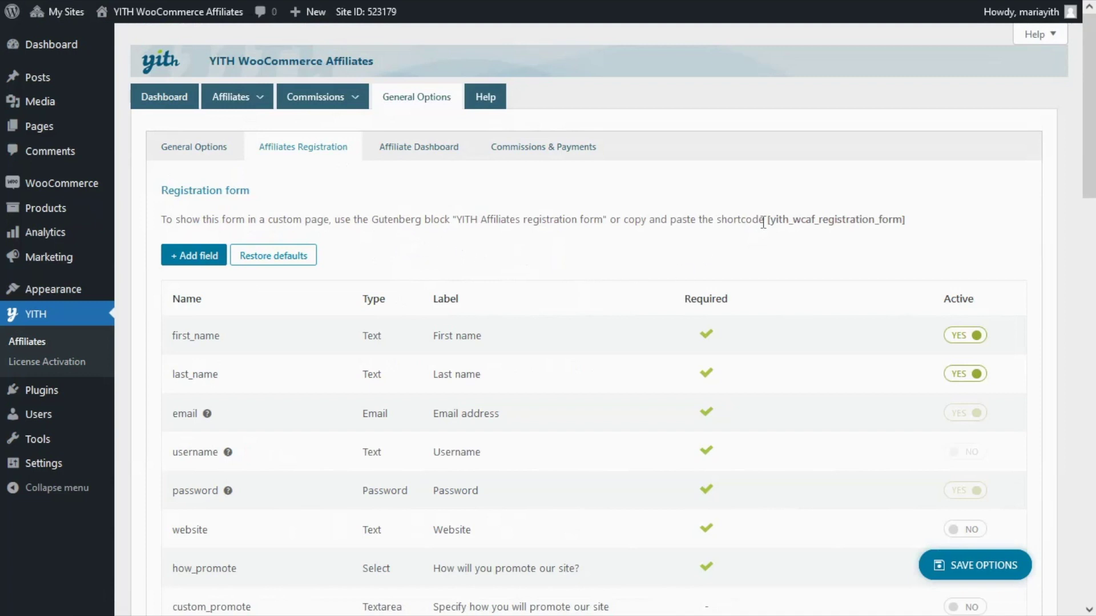
{"action": "left_click_drag", "start_coordinate": [765, 221], "coordinate": [911, 229]}
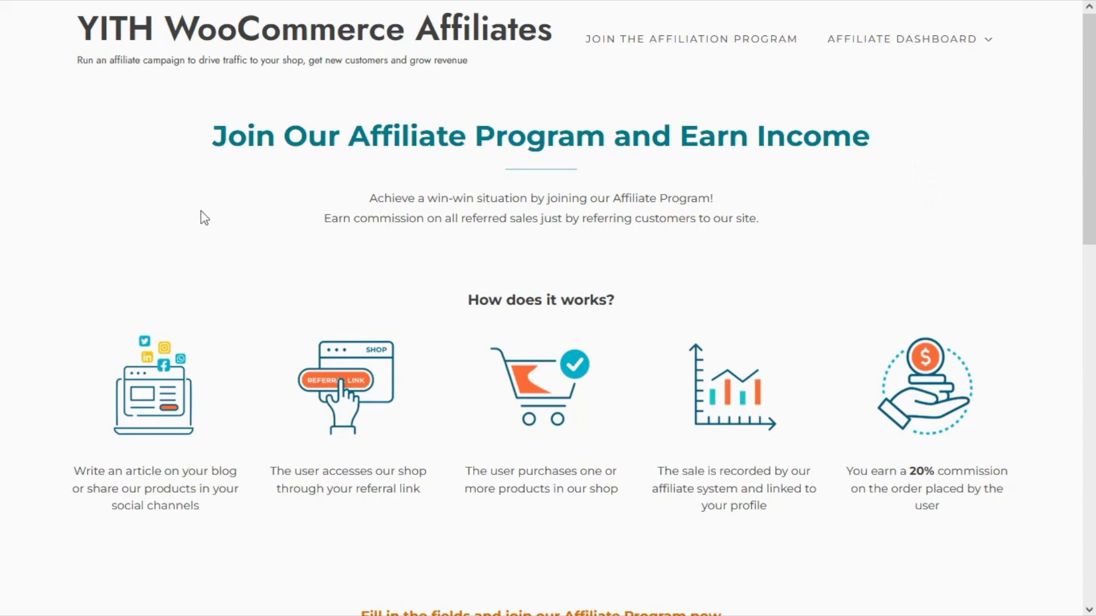
View the public "Join Our Affiliate Program and Earn Income" page down to its registration form.
{"action": "scroll", "coordinate": [861, 214], "scroll_direction": "down", "scroll_amount": 3}
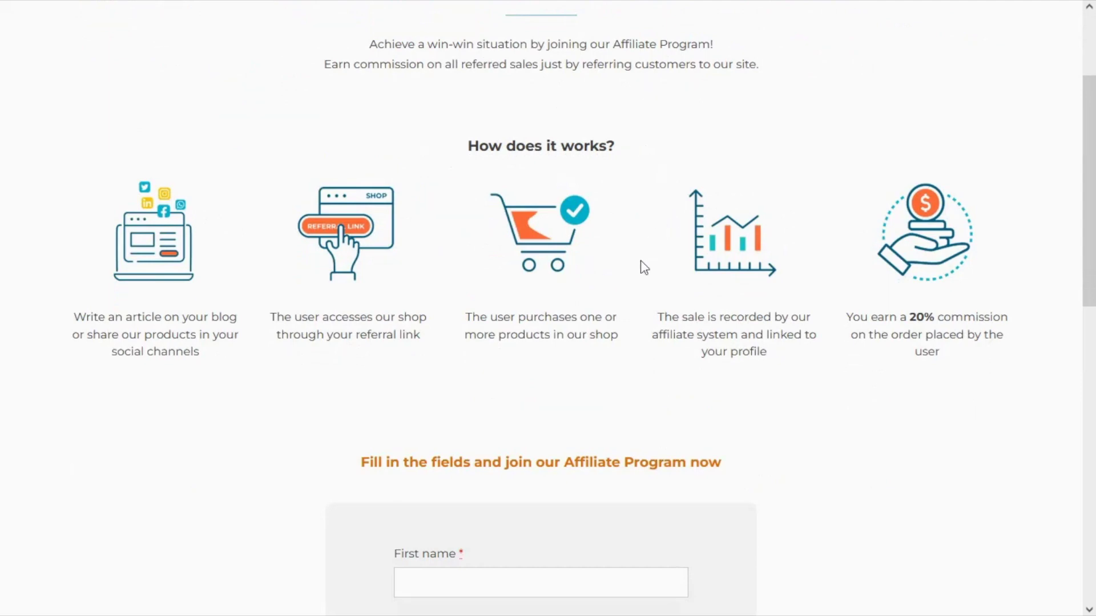
{"action": "scroll", "coordinate": [628, 347], "scroll_direction": "down", "scroll_amount": 1}
{"action": "scroll", "coordinate": [827, 323], "scroll_direction": "down", "scroll_amount": 5}
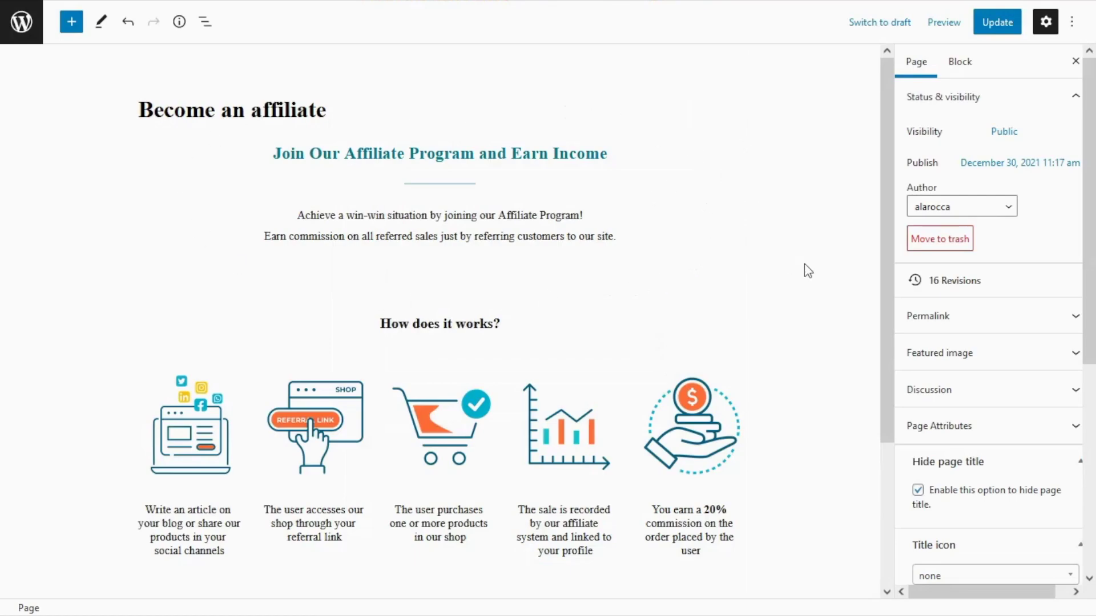
Insert the YITH Affiliates Registration Form block under the "Fill in the fields and join our Affiliate Program now" heading.
{"action": "scroll", "coordinate": [804, 265], "scroll_direction": "down", "scroll_amount": 3}
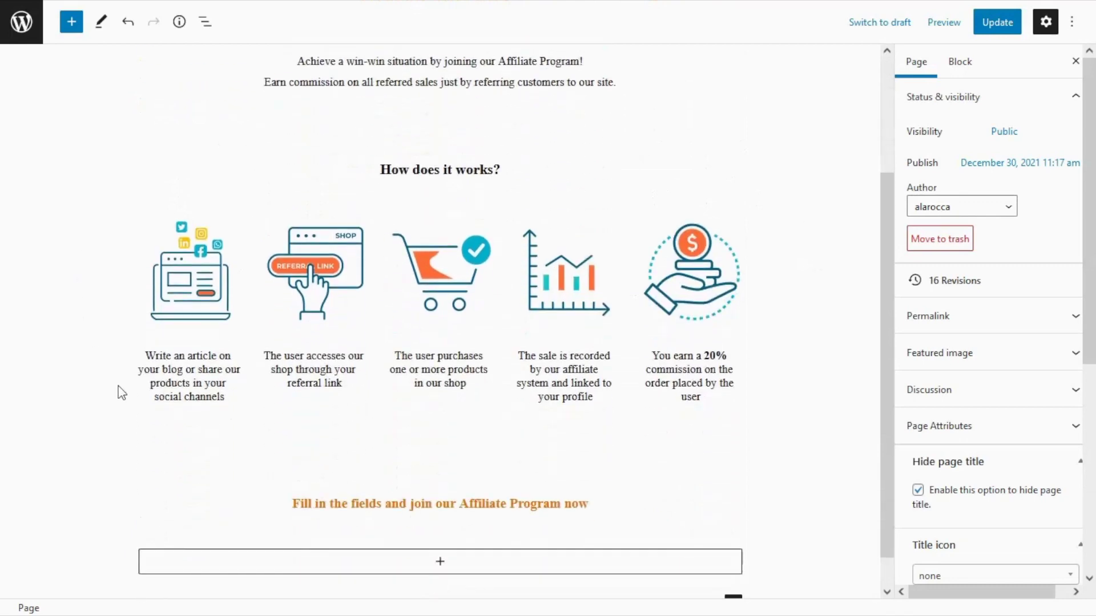
{"action": "scroll", "coordinate": [747, 435], "scroll_direction": "down", "scroll_amount": 1}
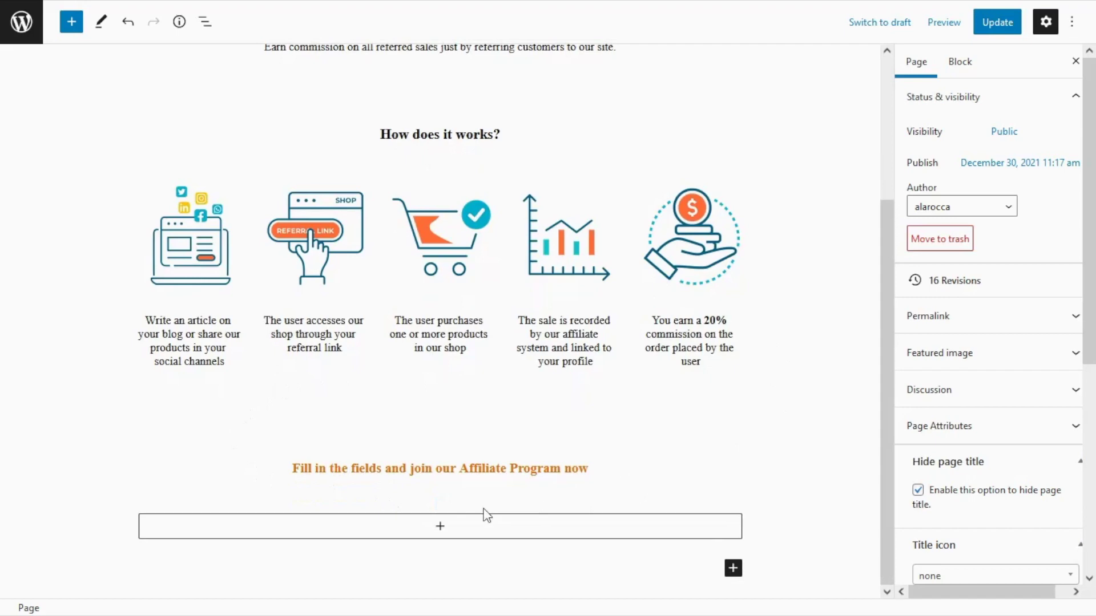
{"action": "left_click", "coordinate": [440, 527]}
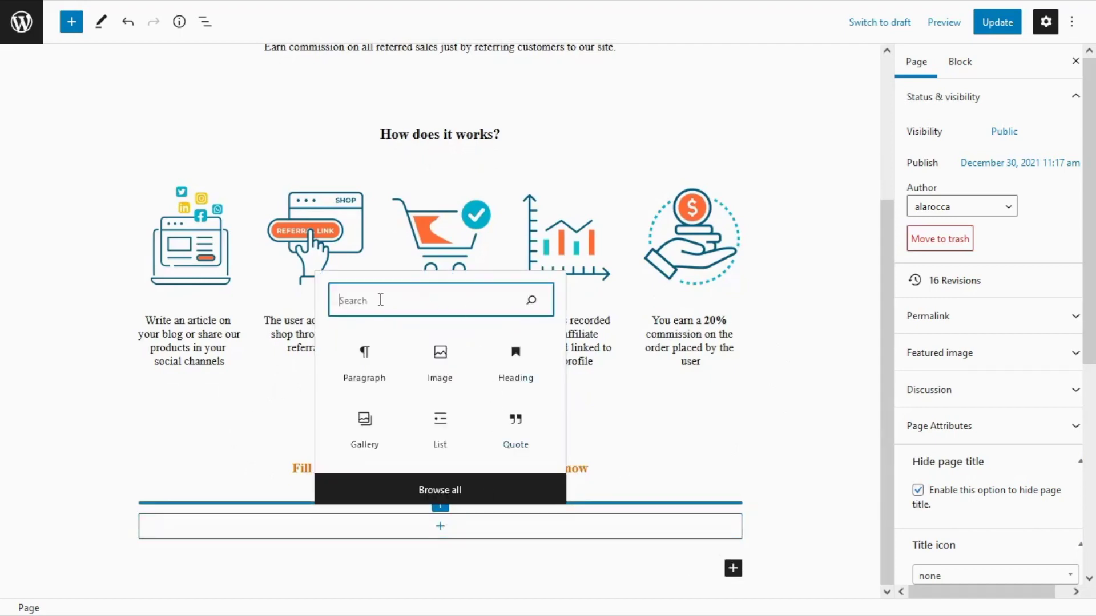
{"action": "type", "text": "affiliates"}
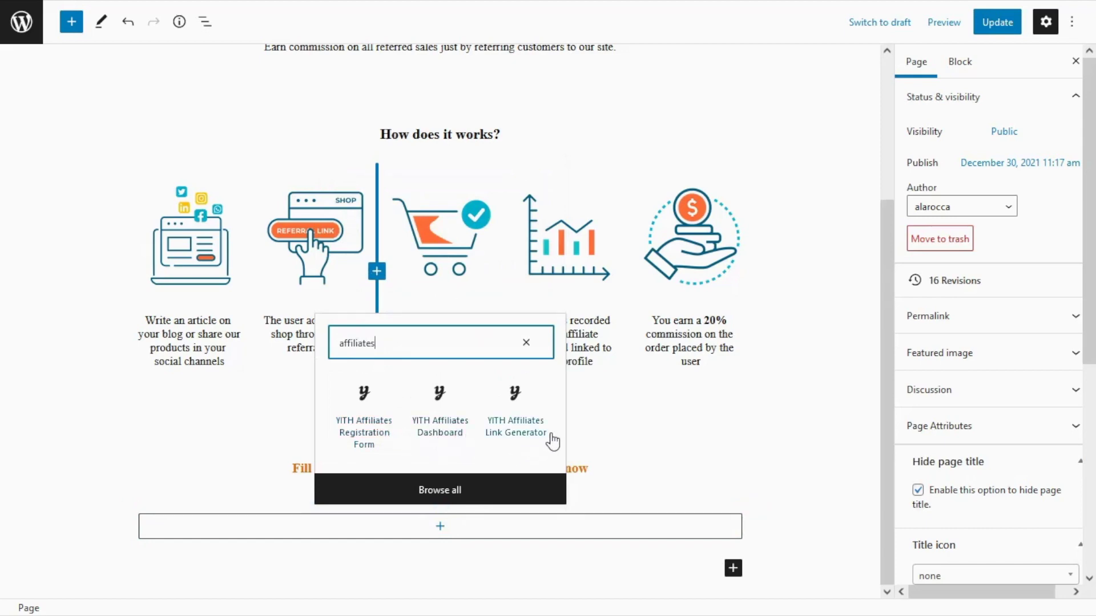
{"action": "left_click", "coordinate": [368, 393]}
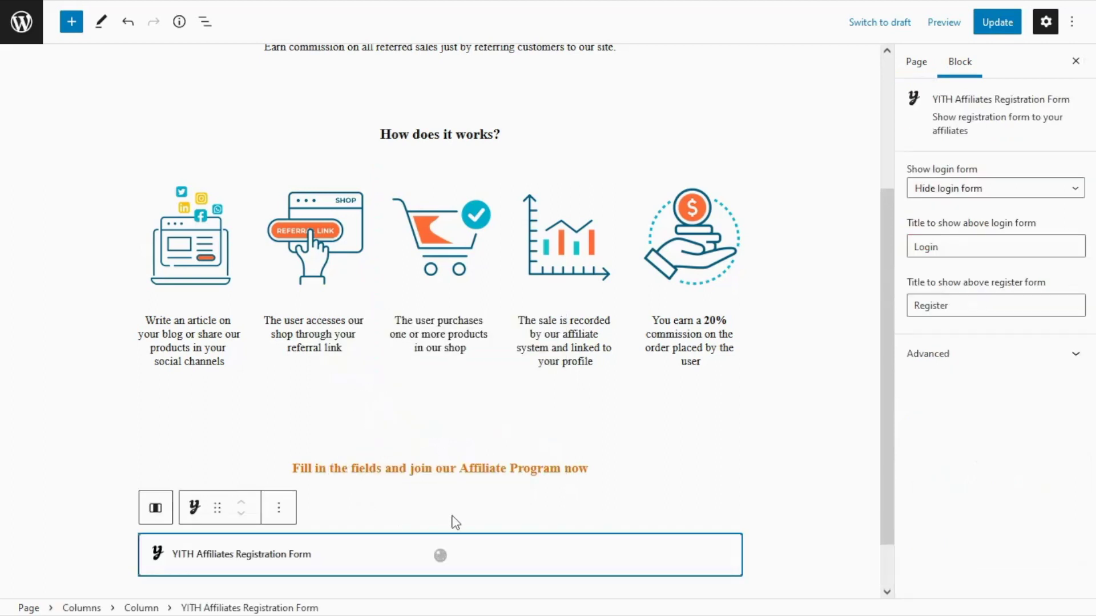
Review the inserted registration form down to its Register button and update the "Become an affiliate" page.
{"action": "scroll", "coordinate": [660, 479], "scroll_direction": "down", "scroll_amount": 4}
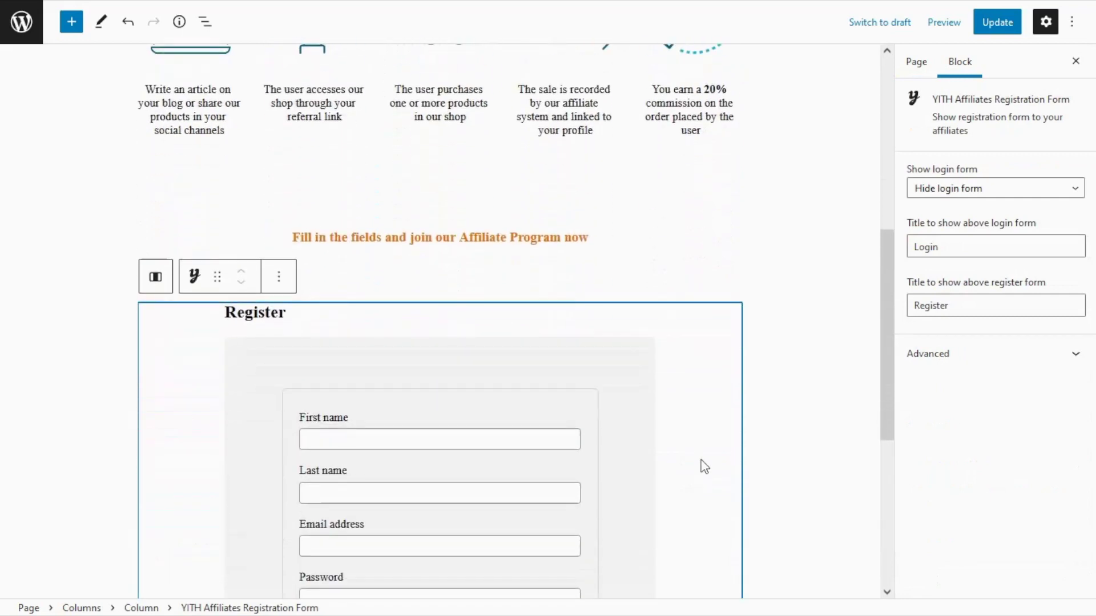
{"action": "scroll", "coordinate": [707, 429], "scroll_direction": "down", "scroll_amount": 1}
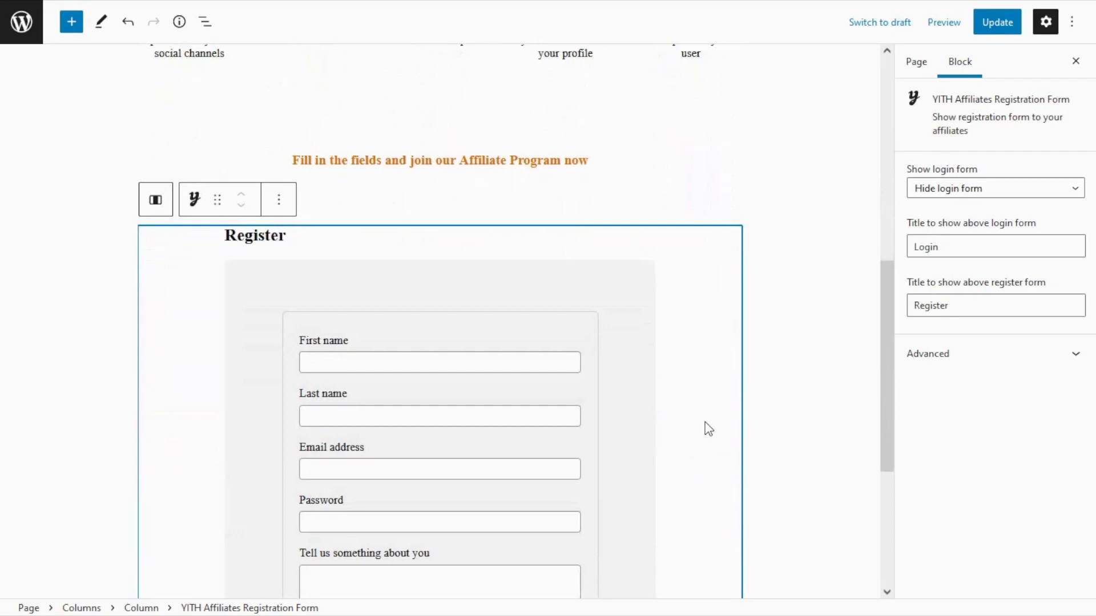
{"action": "scroll", "coordinate": [708, 429], "scroll_direction": "down", "scroll_amount": 1}
{"action": "scroll", "coordinate": [708, 430], "scroll_direction": "down", "scroll_amount": 2}
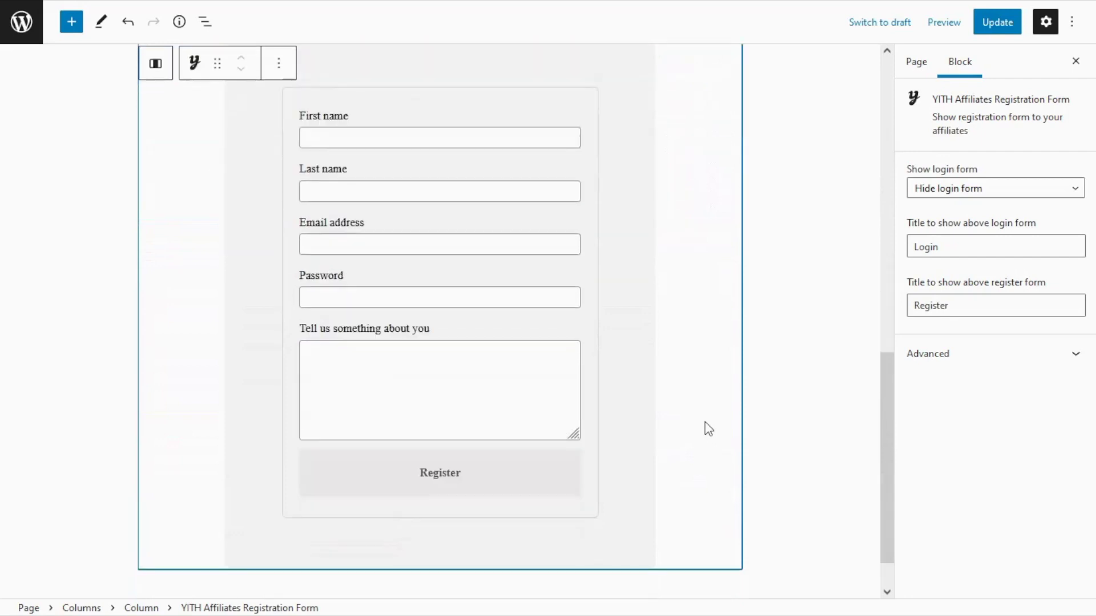
{"action": "left_click", "coordinate": [998, 23]}
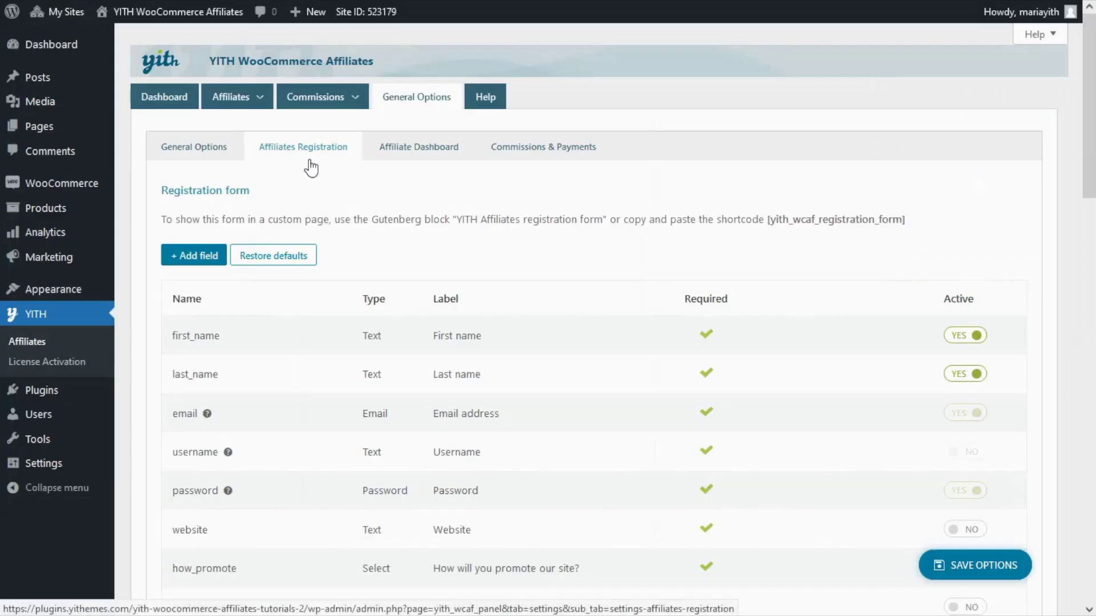
Review the registration form fields in the affiliates registration settings, including their types, labels, and required and active states.
{"action": "scroll", "coordinate": [355, 277], "scroll_direction": "down", "scroll_amount": 3}
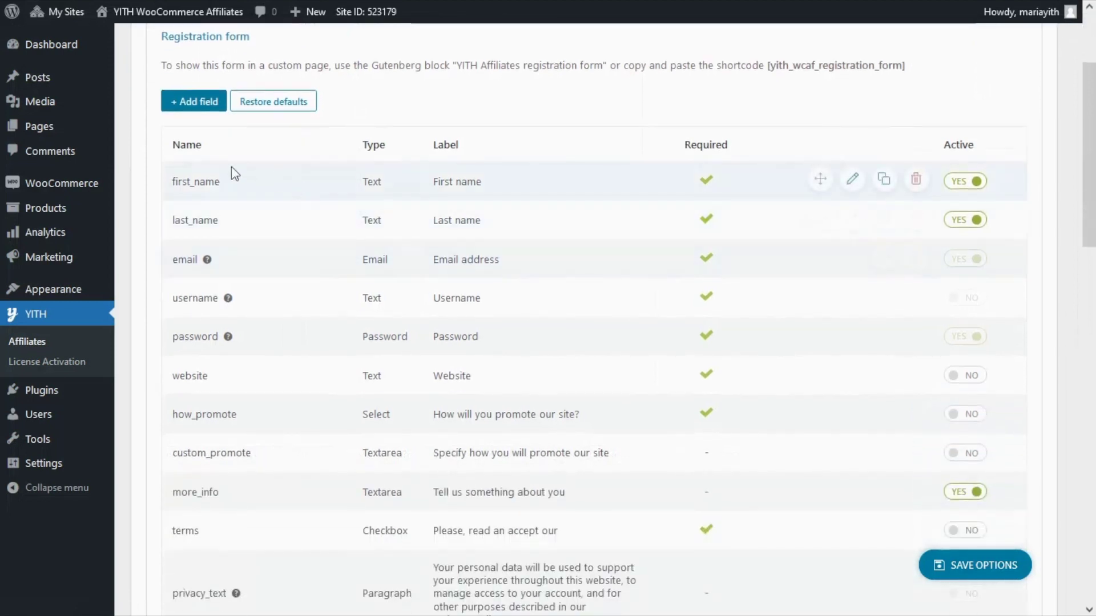
{"action": "scroll", "coordinate": [157, 257], "scroll_direction": "down", "scroll_amount": 3}
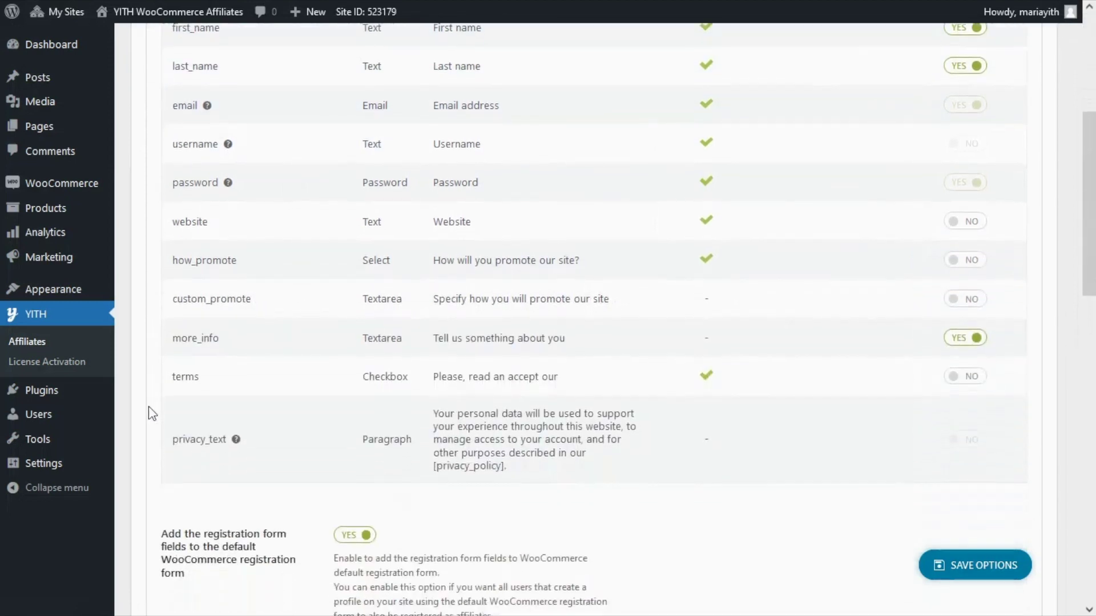
{"action": "scroll", "coordinate": [468, 364], "scroll_direction": "up", "scroll_amount": 1}
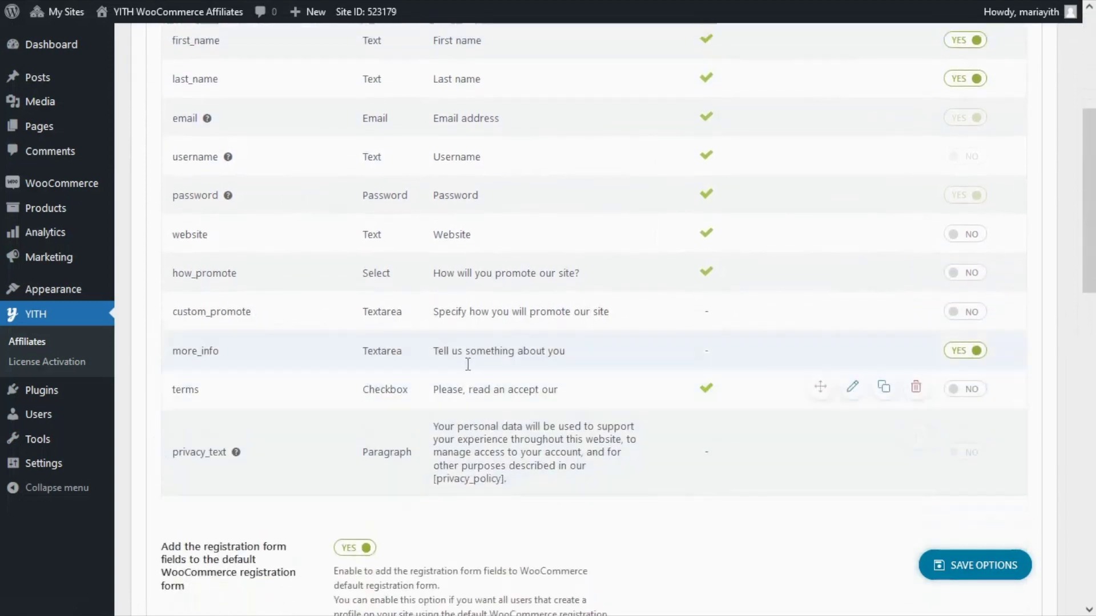
{"action": "scroll", "coordinate": [467, 364], "scroll_direction": "up", "scroll_amount": 4}
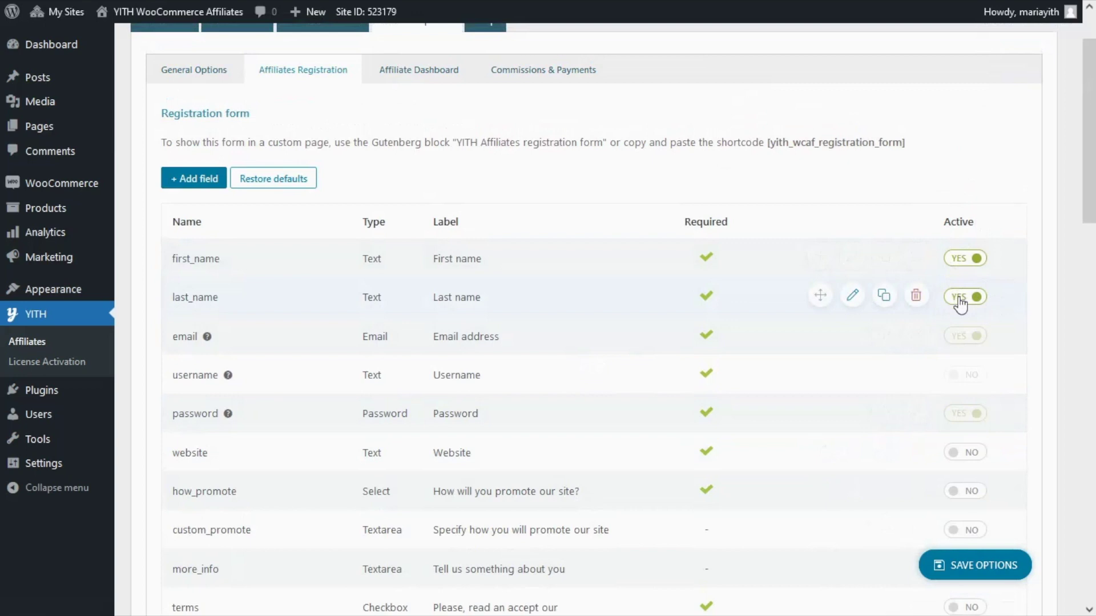
{"action": "scroll", "coordinate": [1016, 311], "scroll_direction": "down", "scroll_amount": 3}
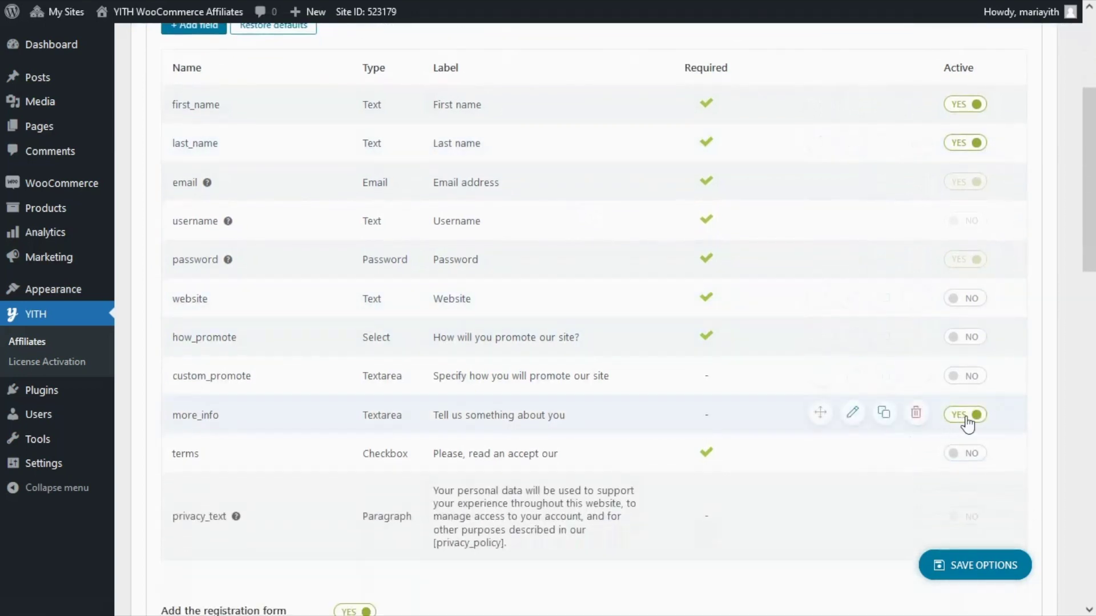
{"action": "scroll", "coordinate": [966, 422], "scroll_direction": "up", "scroll_amount": 4}
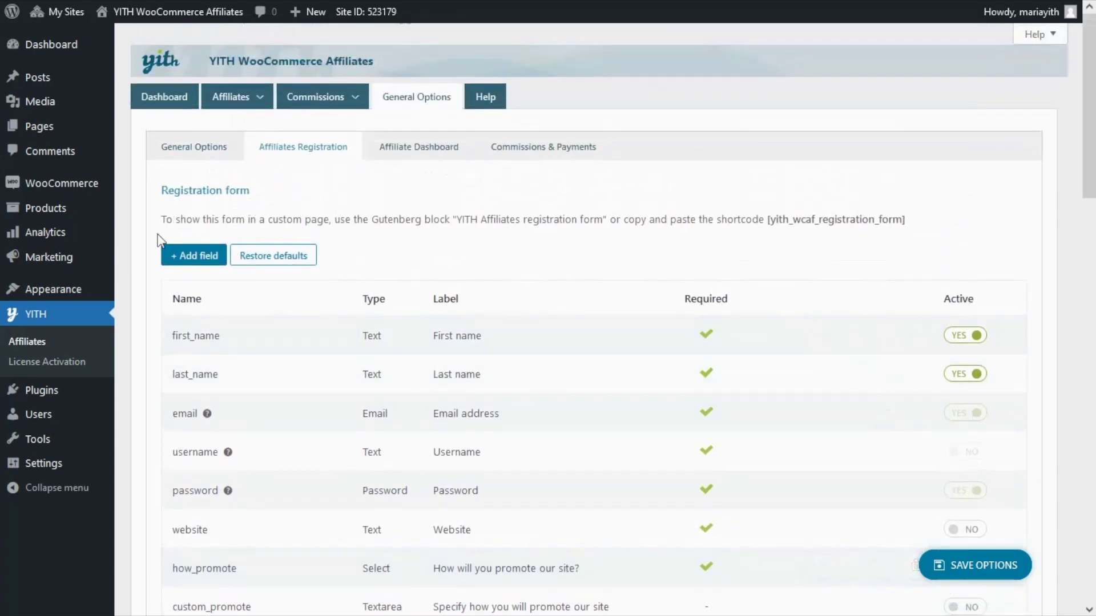
Start adding a registration form field named "Test field", checking the available field types and choosing Text.
{"action": "left_click", "coordinate": [207, 263]}
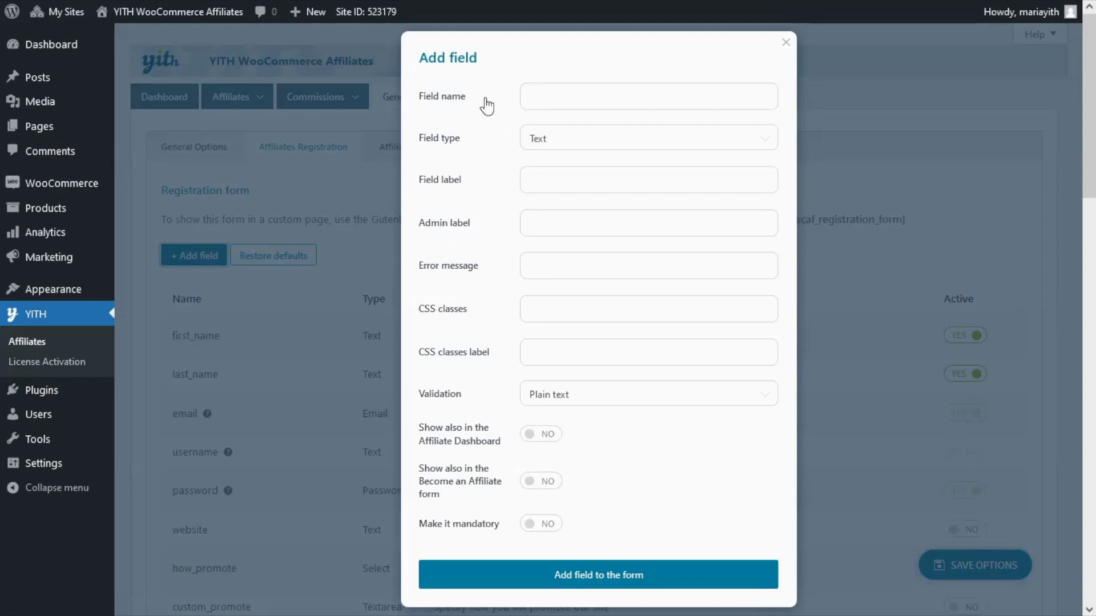
{"action": "type", "text": "Test field"}
{"action": "left_click", "coordinate": [719, 145]}
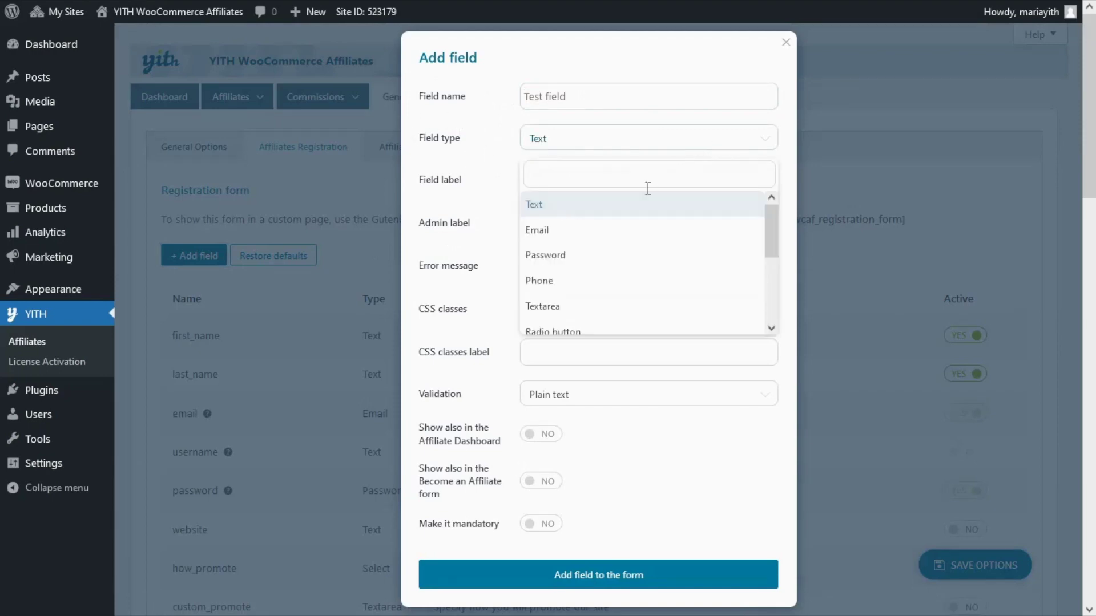
{"action": "scroll", "coordinate": [654, 261], "scroll_direction": "down", "scroll_amount": 3}
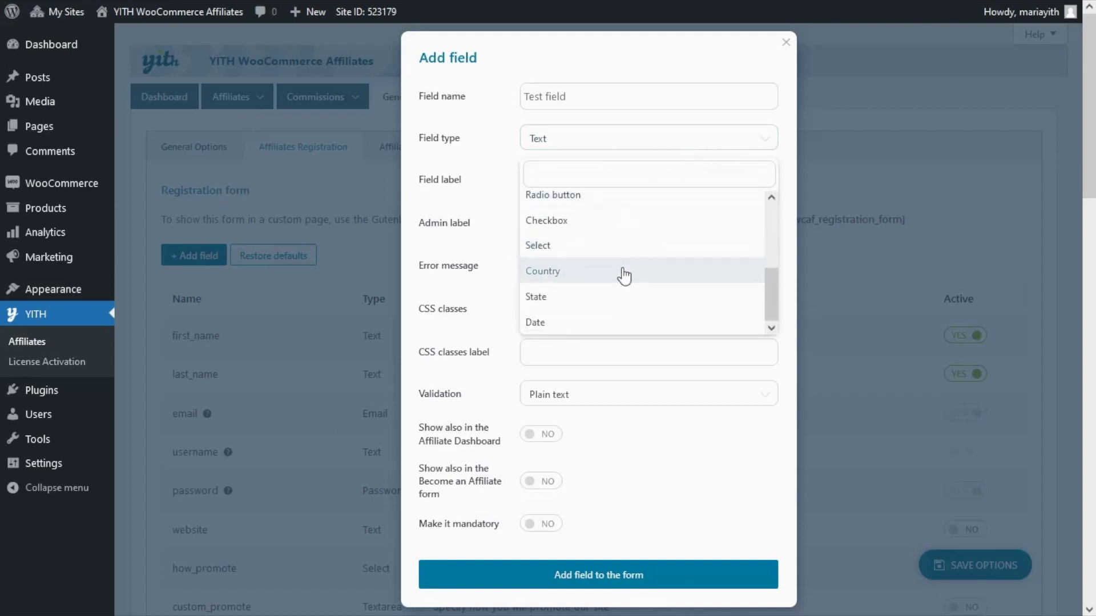
{"action": "scroll", "coordinate": [623, 276], "scroll_direction": "up", "scroll_amount": 3}
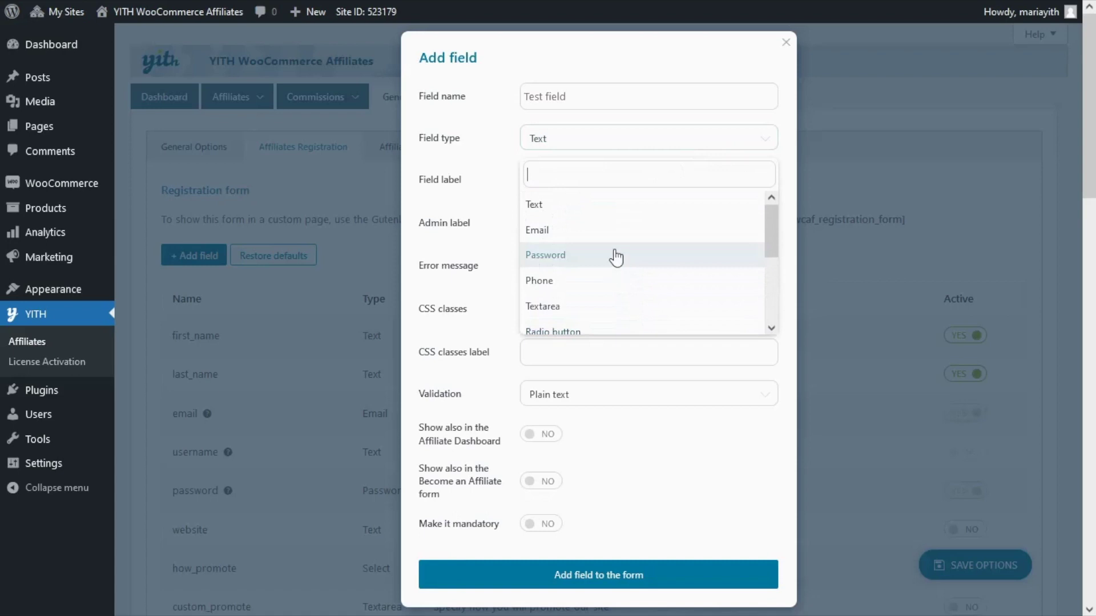
{"action": "left_click", "coordinate": [596, 206]}
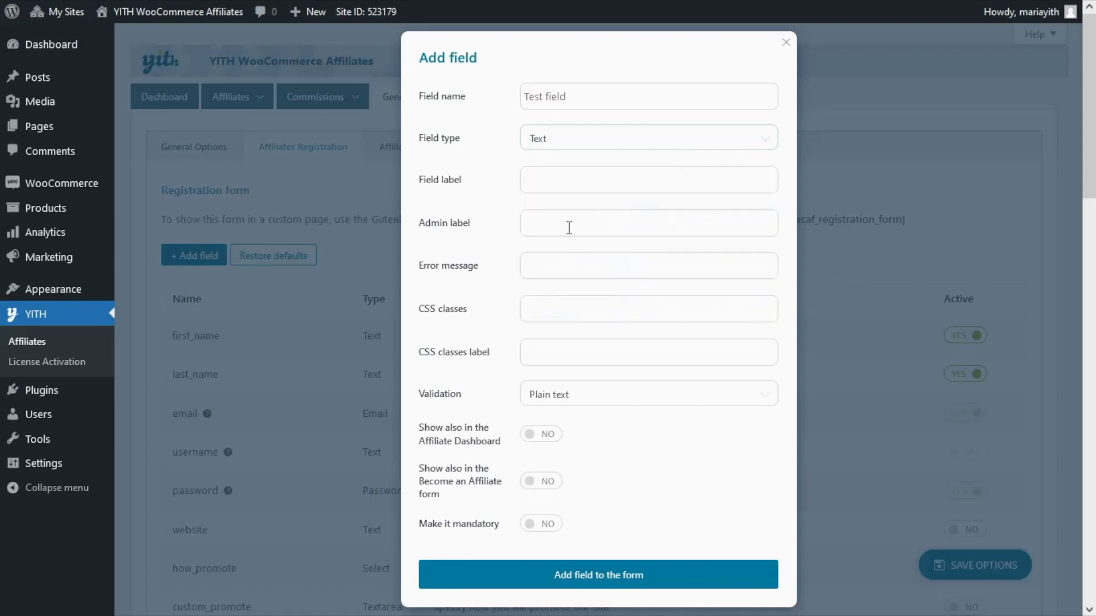
Label the field "Test field", check the validation options while keeping Plain text, and add the field to the form.
{"action": "left_click", "coordinate": [545, 176]}
{"action": "type", "text": "Test field"}
{"action": "scroll", "coordinate": [628, 224], "scroll_direction": "down", "scroll_amount": 1}
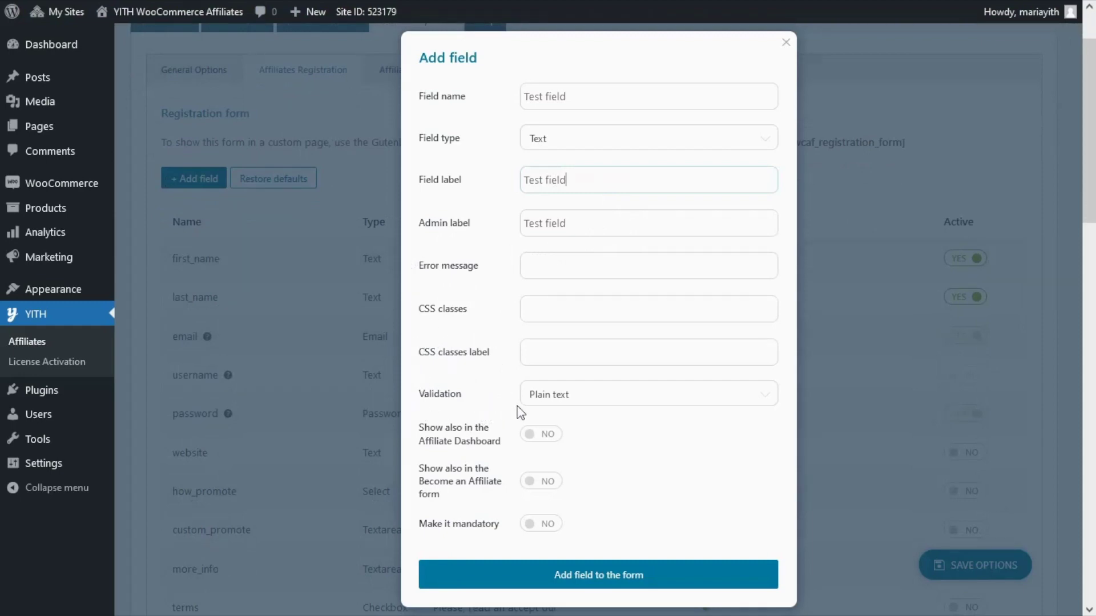
{"action": "left_click", "coordinate": [643, 405]}
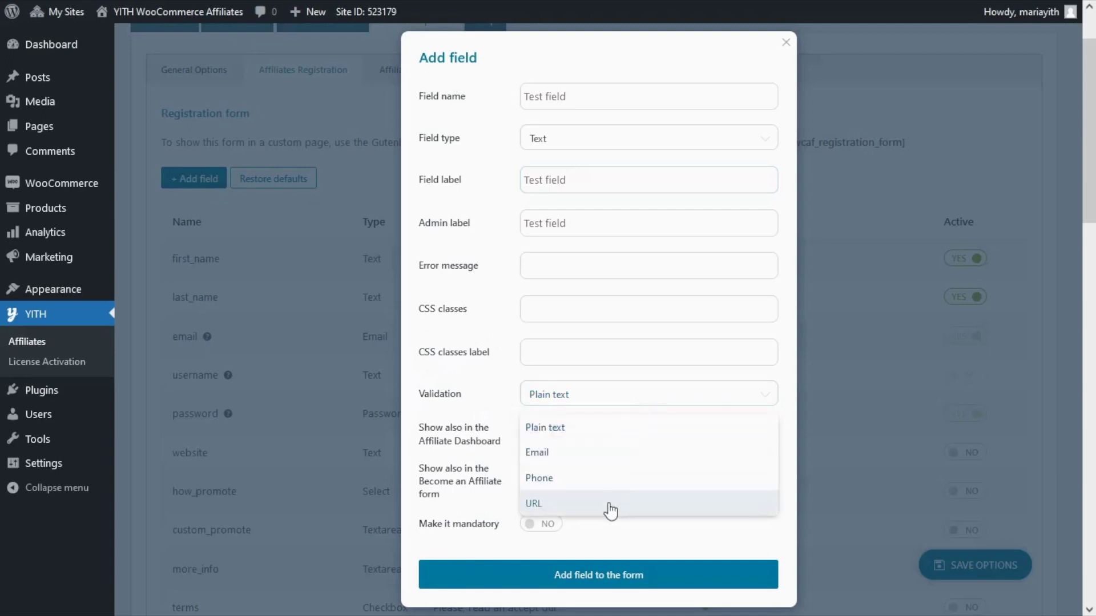
{"action": "left_click", "coordinate": [510, 397]}
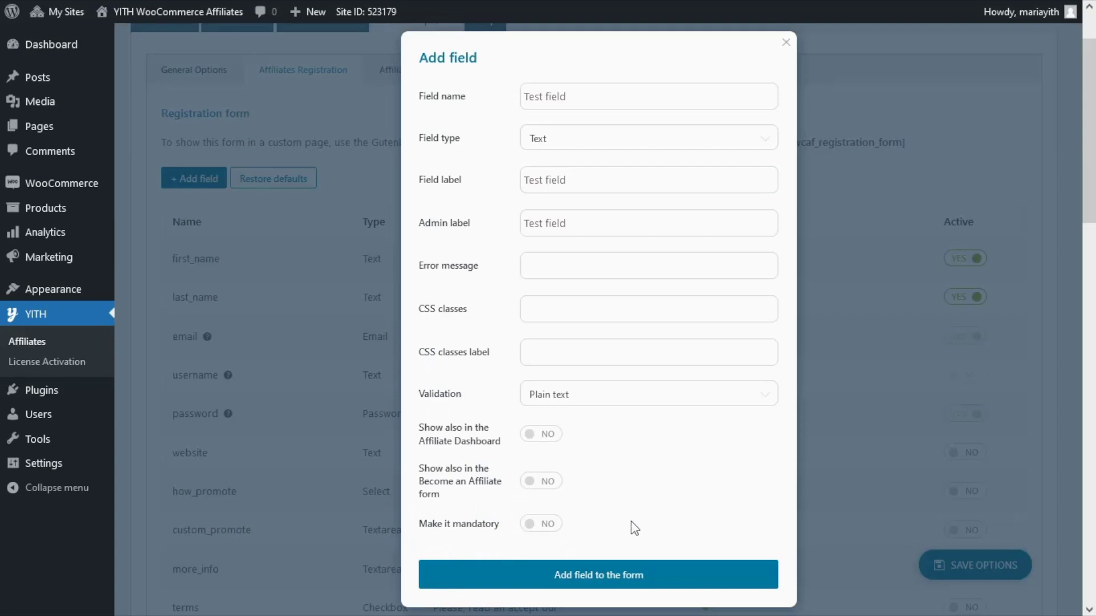
{"action": "left_click", "coordinate": [587, 577]}
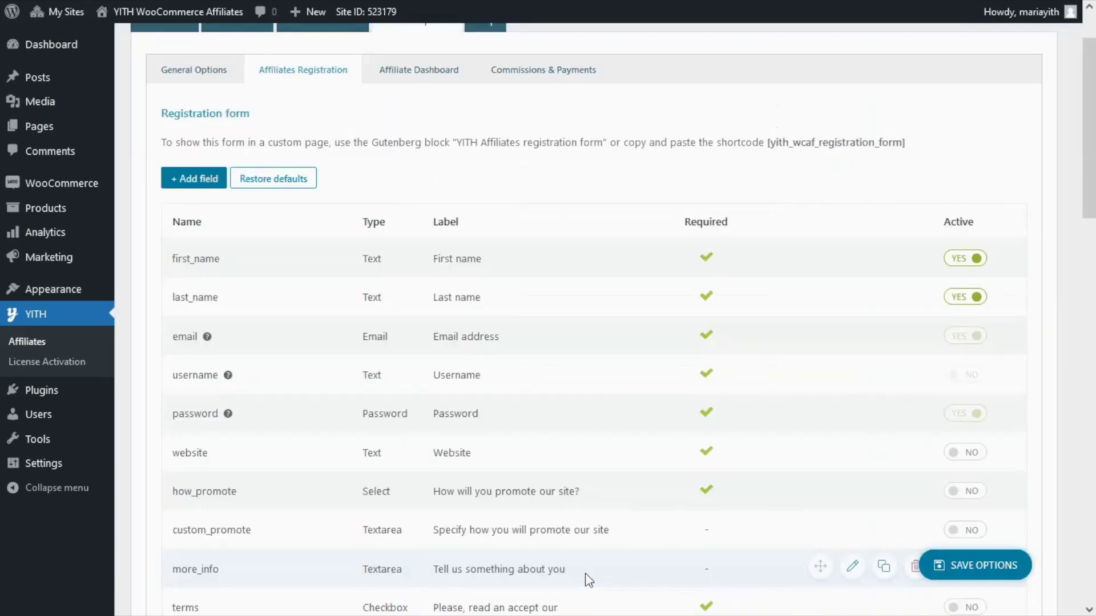
Check the new Test field at the end of the field list and save the registration options.
{"action": "scroll", "coordinate": [665, 433], "scroll_direction": "down", "scroll_amount": 7}
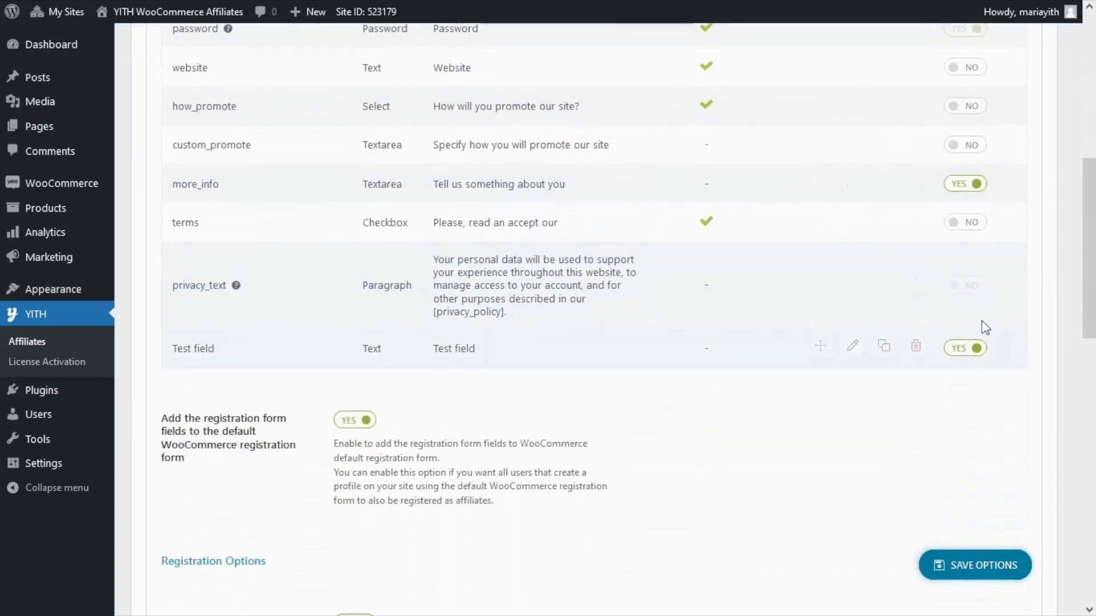
{"action": "left_click", "coordinate": [966, 569]}
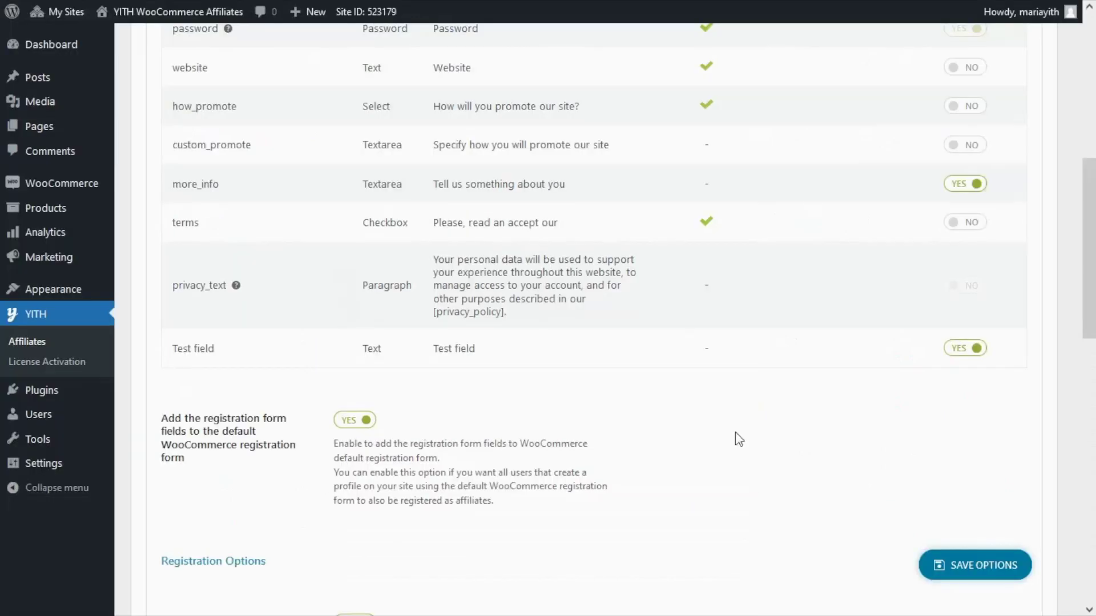
Look back over the registration form fields and open the Affiliate Dashboard settings.
{"action": "scroll", "coordinate": [735, 433], "scroll_direction": "up", "scroll_amount": 3}
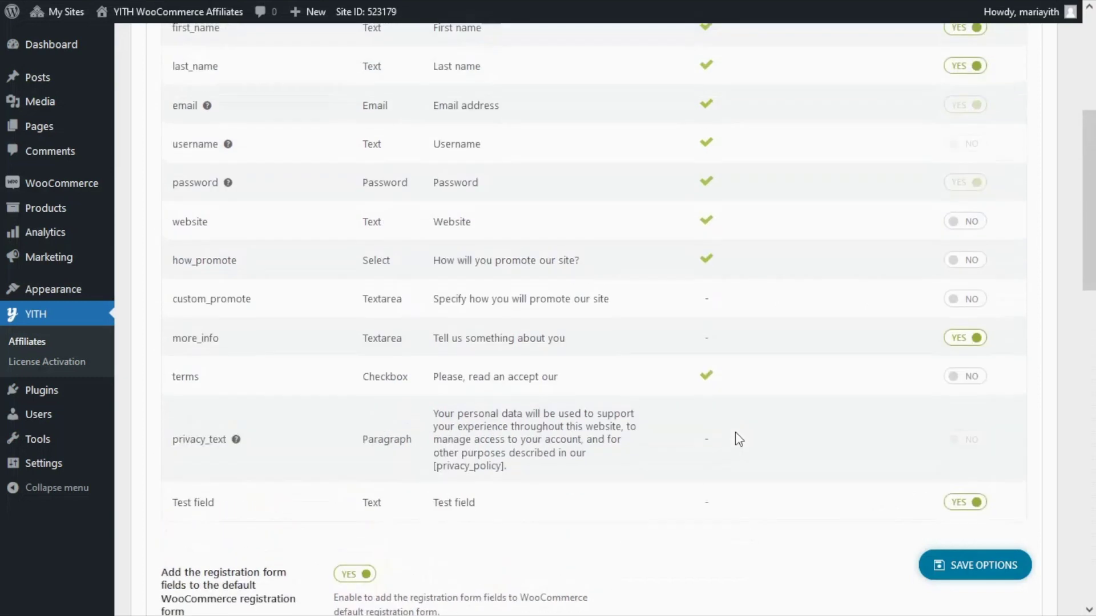
{"action": "scroll", "coordinate": [735, 439], "scroll_direction": "up", "scroll_amount": 3}
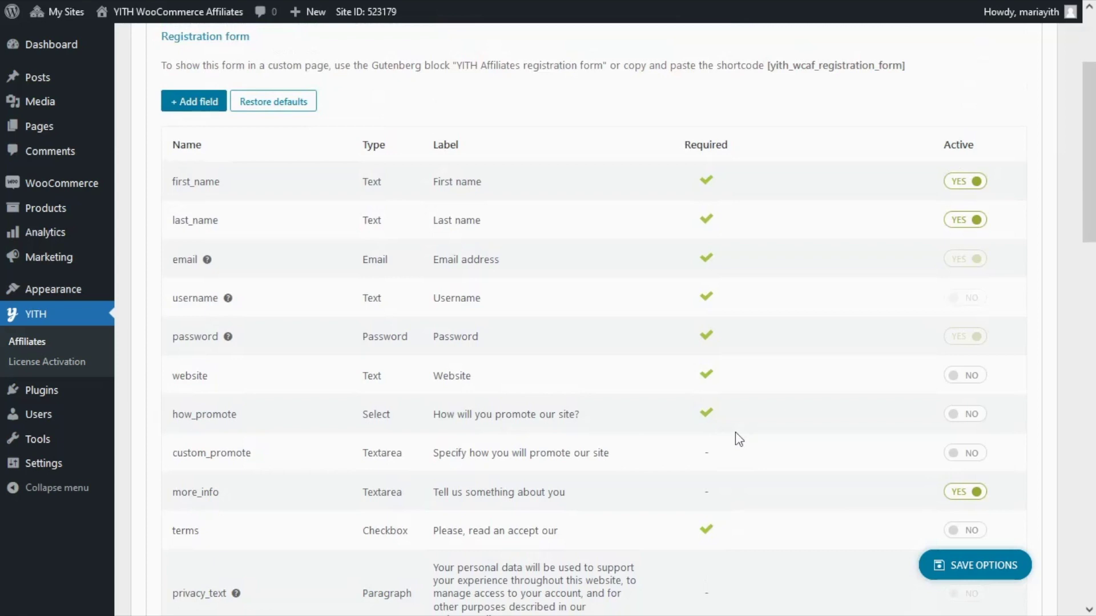
{"action": "scroll", "coordinate": [735, 433], "scroll_direction": "up", "scroll_amount": 3}
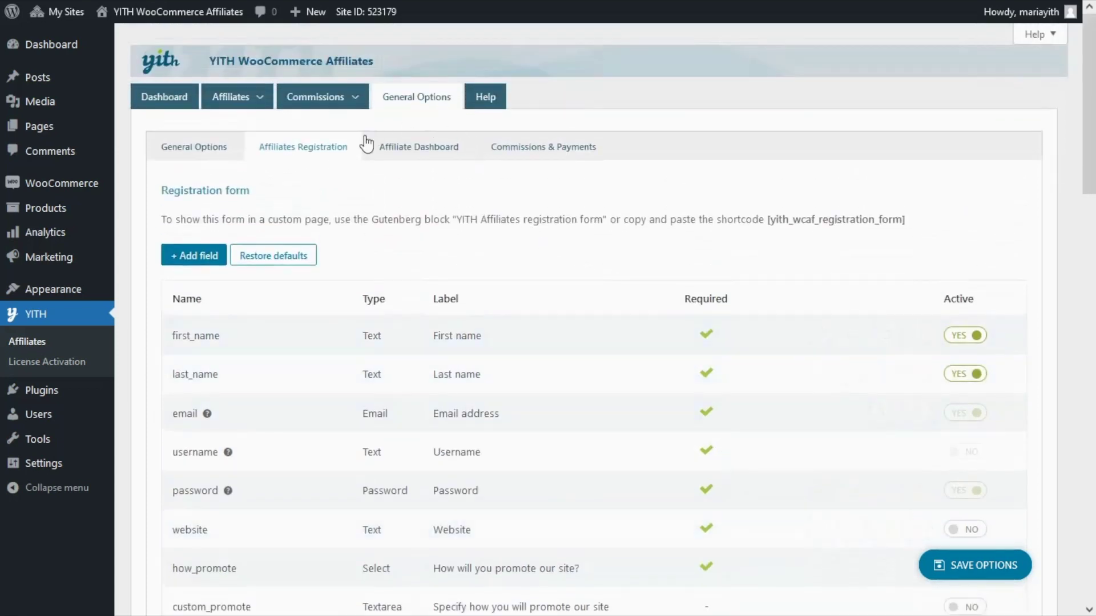
{"action": "left_click", "coordinate": [444, 155]}
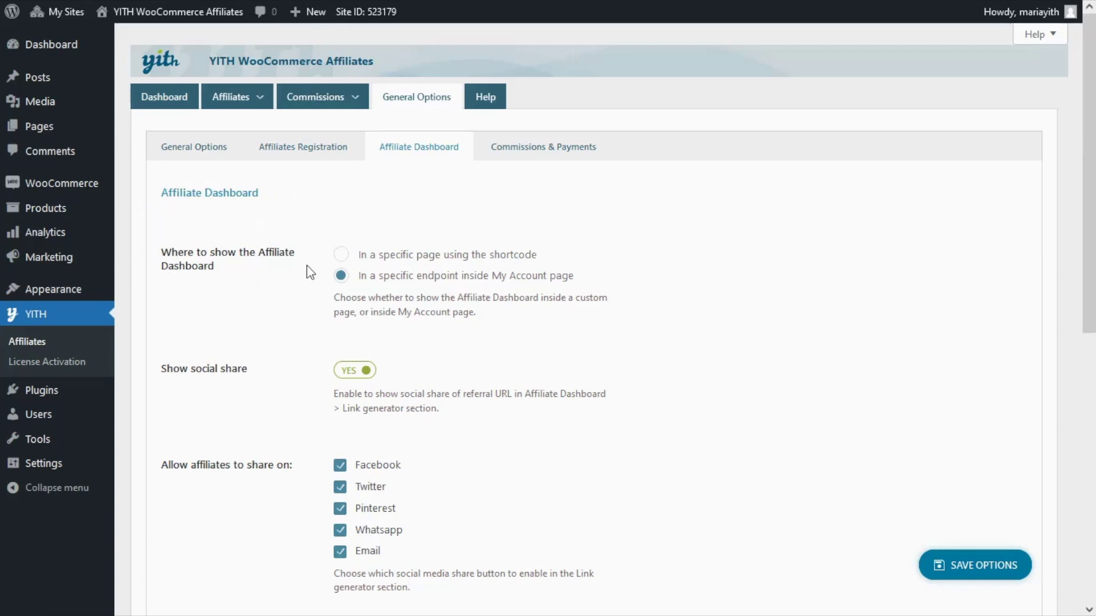
Try showing the Affiliate Dashboard in a specific page, select its shortcode [yith_wcaf_affiliate_dashboard], and return to the My Account endpoint option.
{"action": "left_click", "coordinate": [340, 257]}
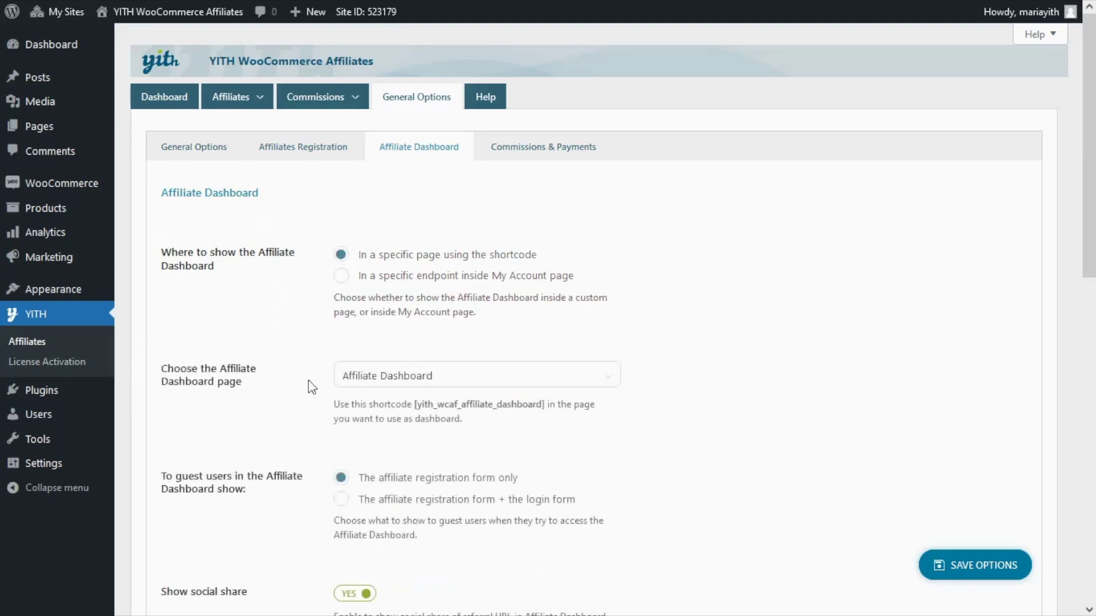
{"action": "left_click", "coordinate": [550, 376]}
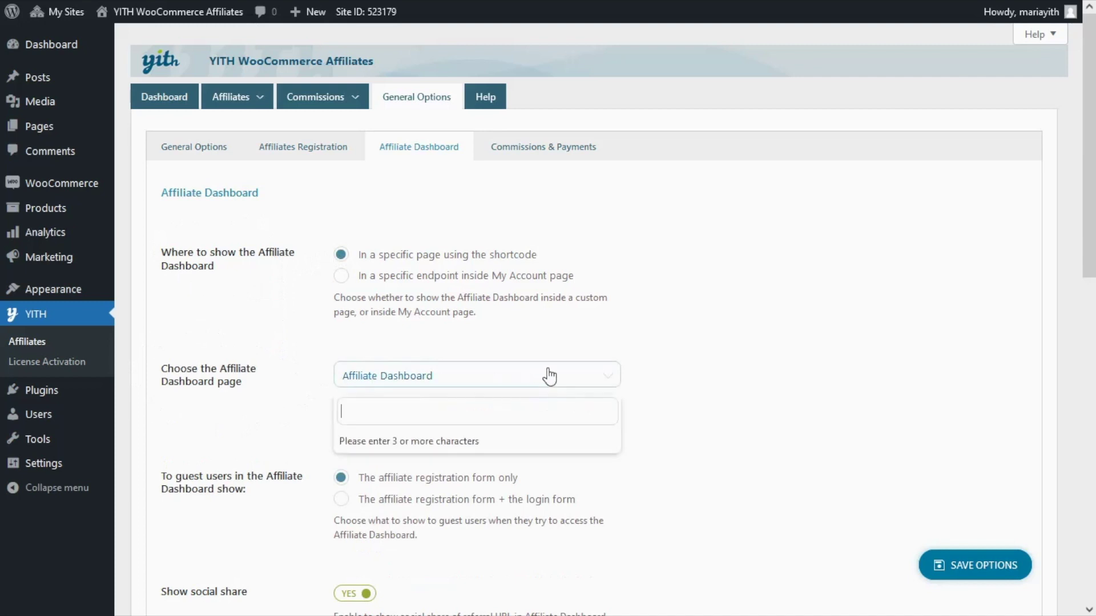
{"action": "left_click", "coordinate": [550, 375]}
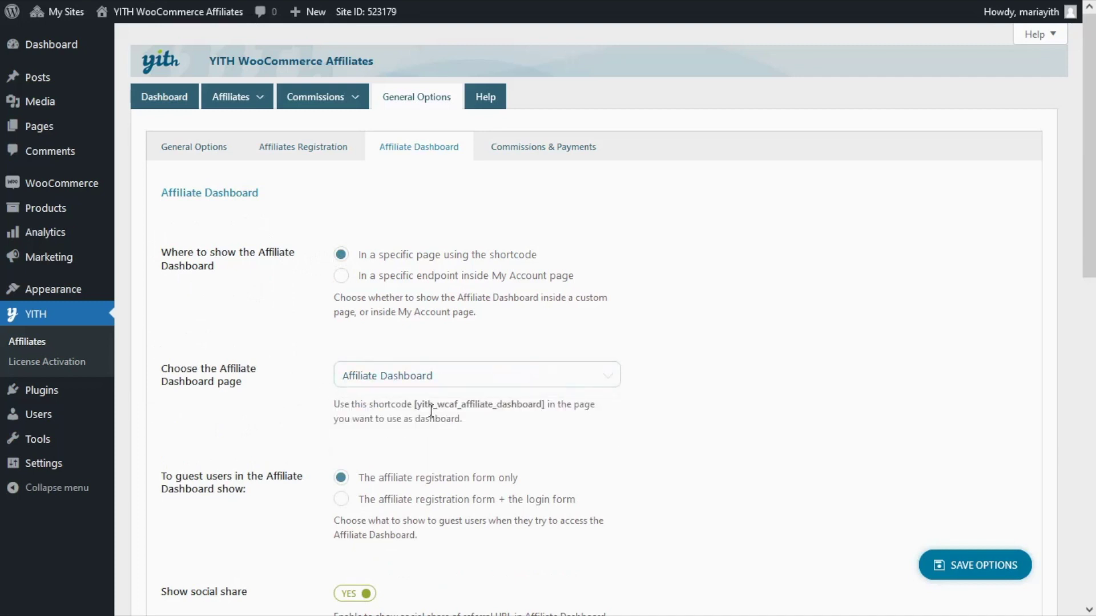
{"action": "left_click_drag", "start_coordinate": [414, 404], "coordinate": [545, 401]}
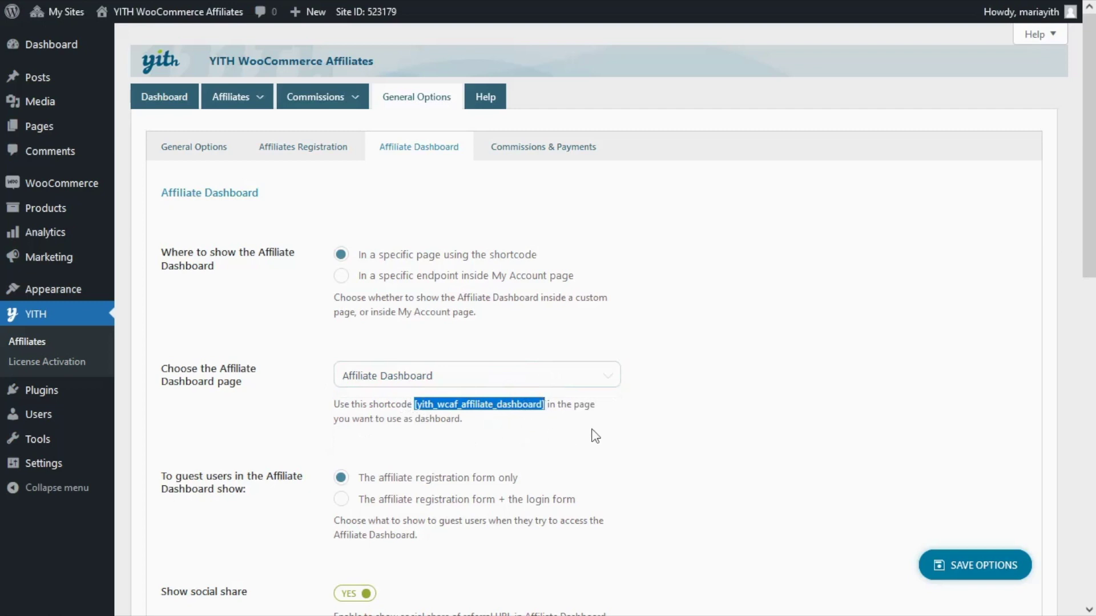
{"action": "left_click", "coordinate": [342, 276]}
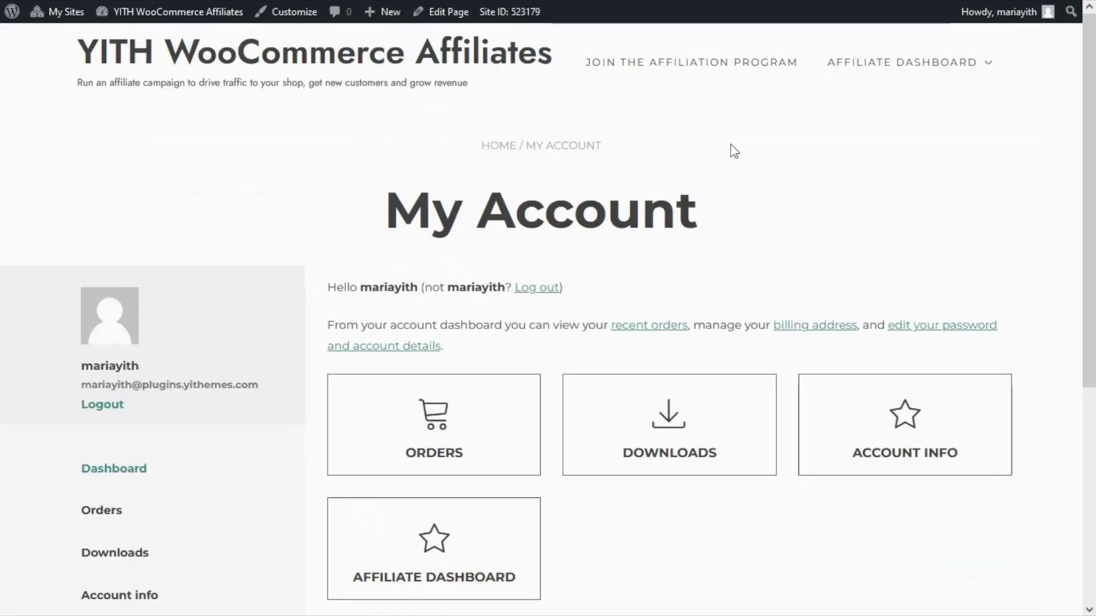
Open the Affiliate Dashboard from the My Account page and review its earnings, rates, visits and recent activity sections.
{"action": "scroll", "coordinate": [797, 199], "scroll_direction": "down", "scroll_amount": 3}
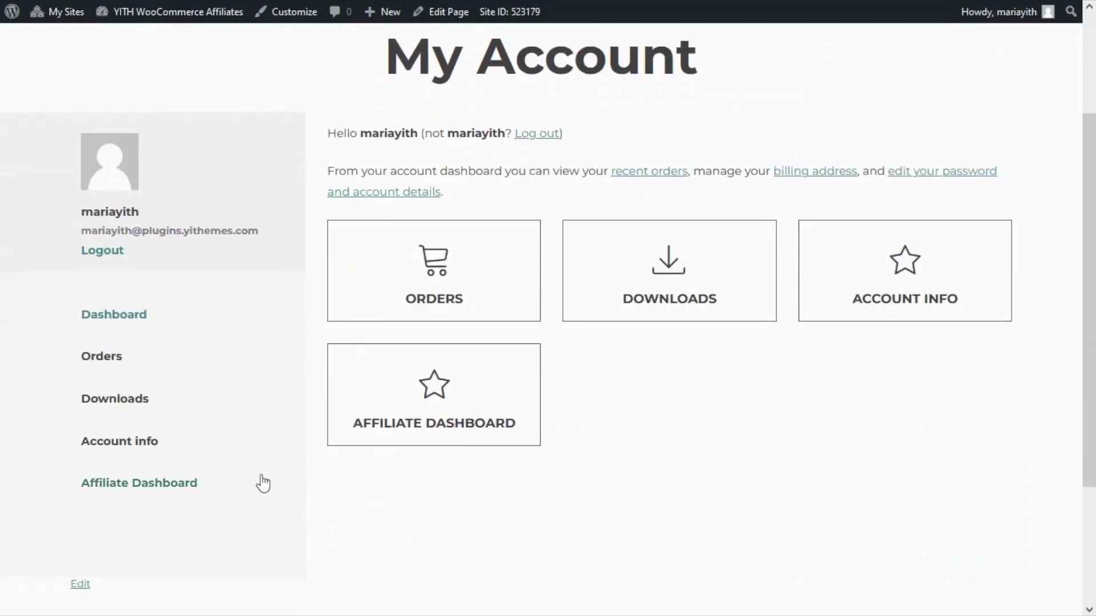
{"action": "left_click", "coordinate": [191, 494]}
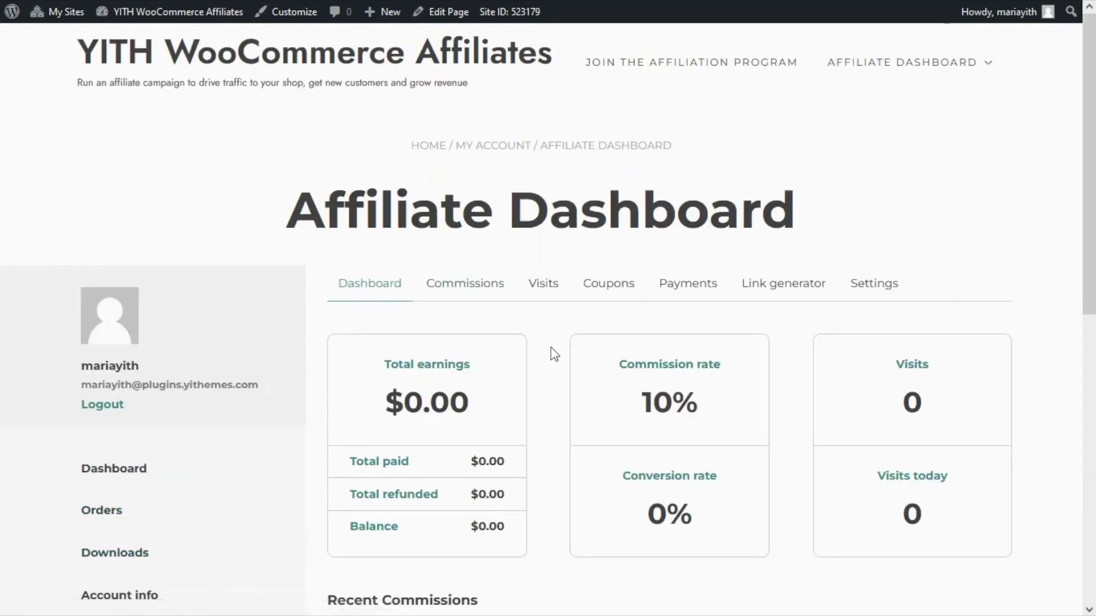
{"action": "scroll", "coordinate": [557, 368], "scroll_direction": "down", "scroll_amount": 1}
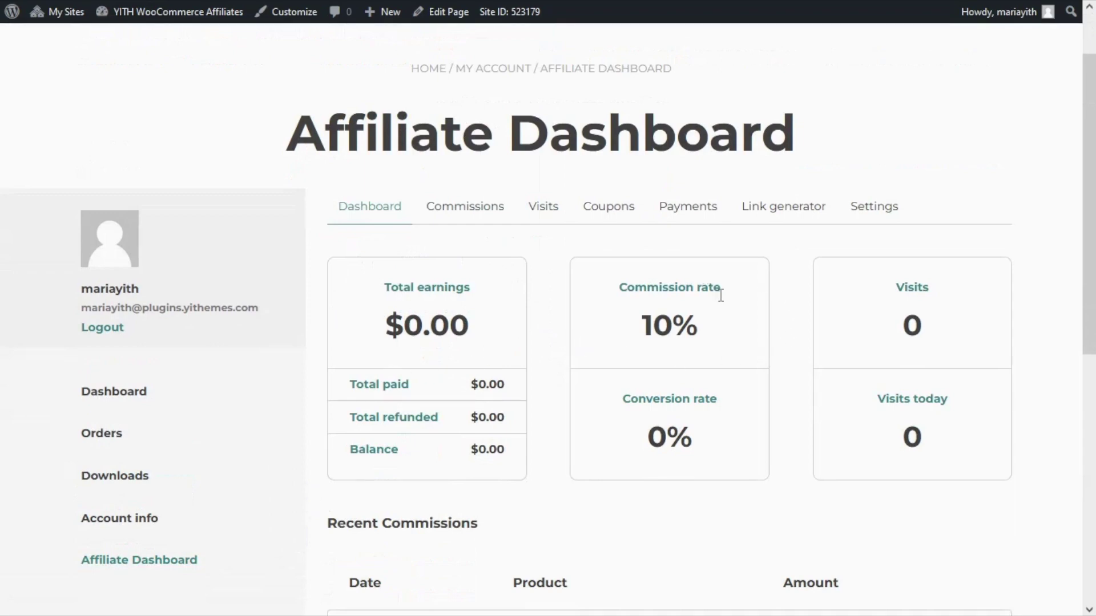
{"action": "scroll", "coordinate": [740, 442], "scroll_direction": "down", "scroll_amount": 2}
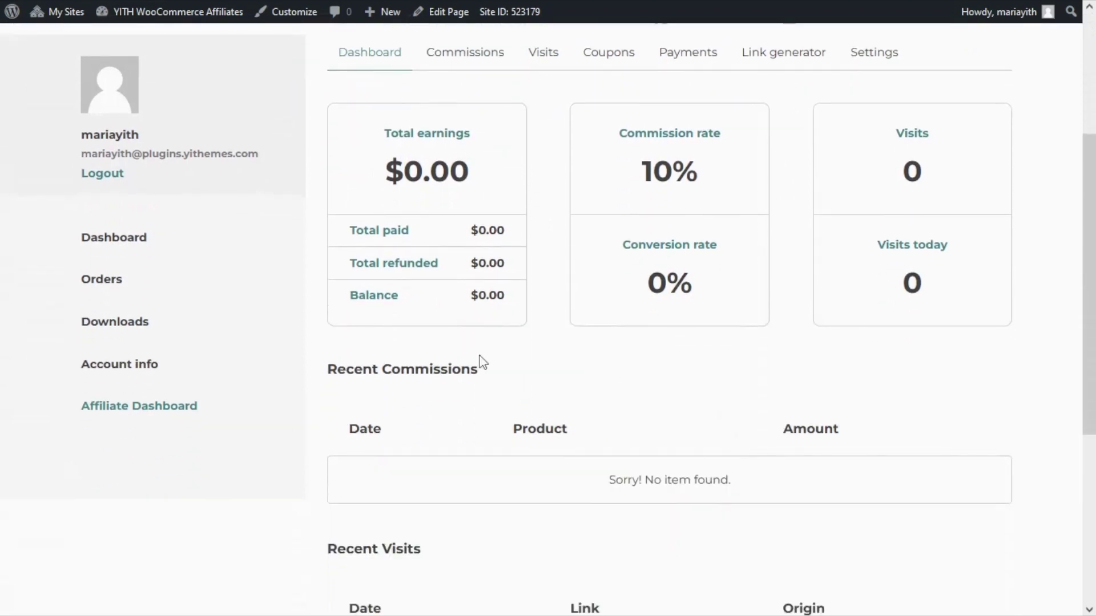
{"action": "scroll", "coordinate": [476, 407], "scroll_direction": "down", "scroll_amount": 2}
{"action": "scroll", "coordinate": [484, 411], "scroll_direction": "down", "scroll_amount": 1}
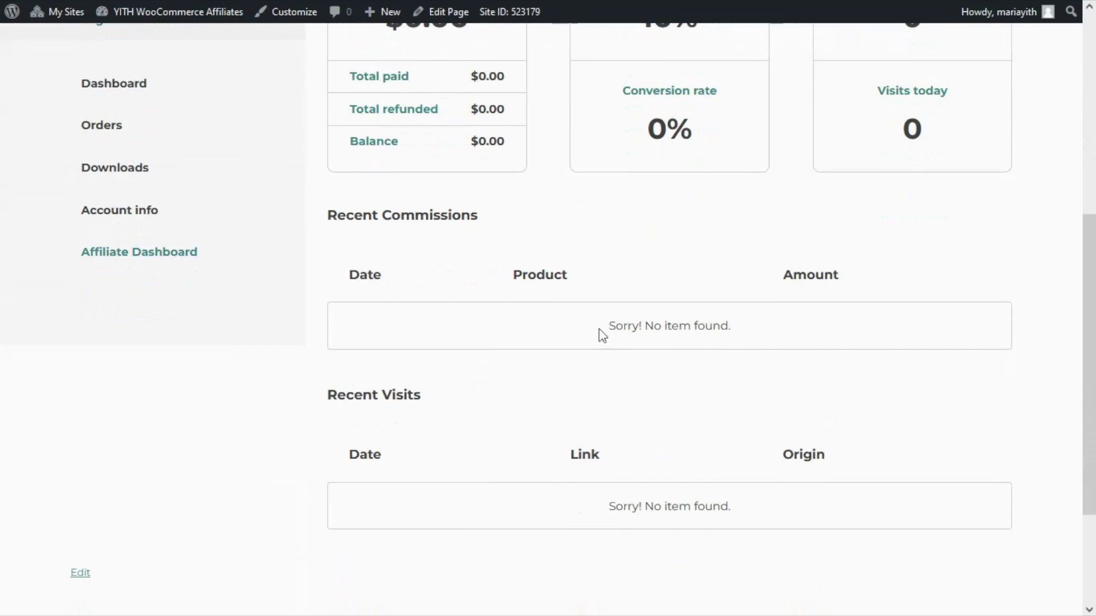
{"action": "scroll", "coordinate": [597, 322], "scroll_direction": "up", "scroll_amount": 4}
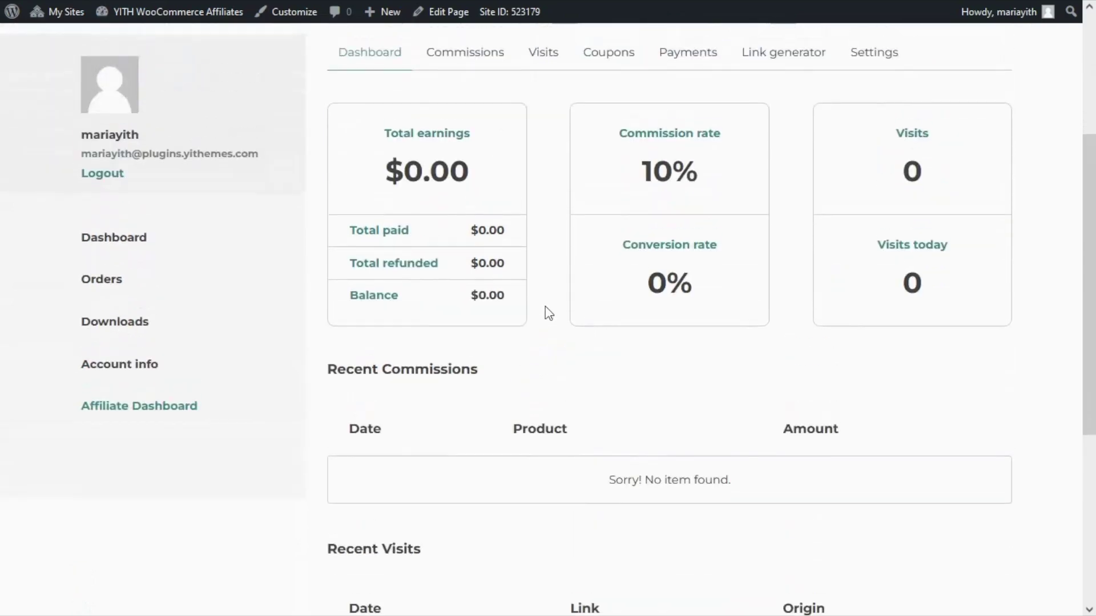
{"action": "scroll", "coordinate": [545, 308], "scroll_direction": "up", "scroll_amount": 2}
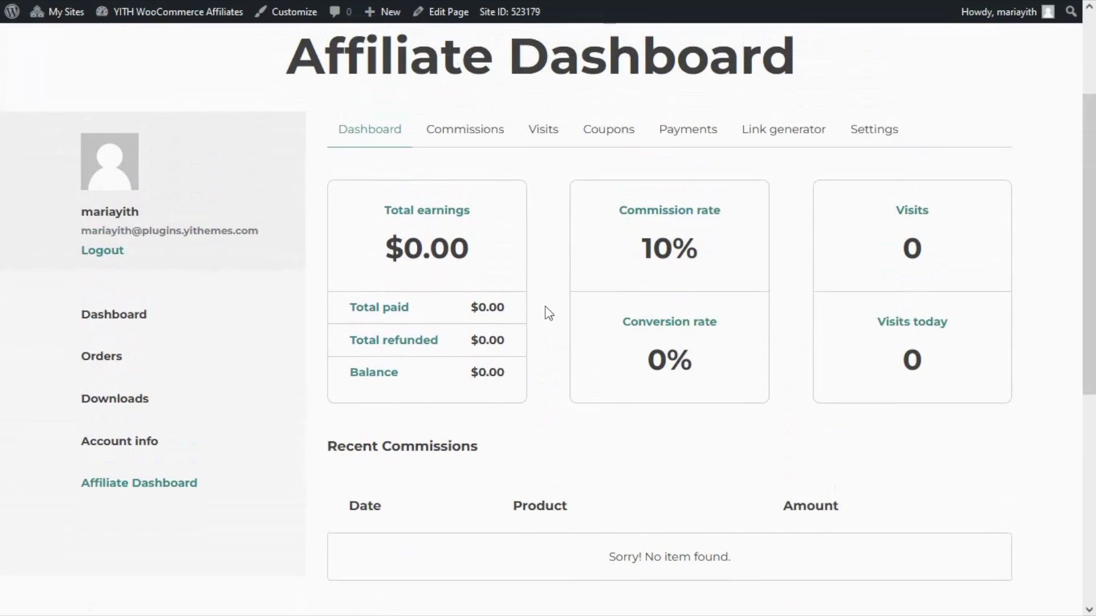
{"action": "scroll", "coordinate": [548, 313], "scroll_direction": "up", "scroll_amount": 2}
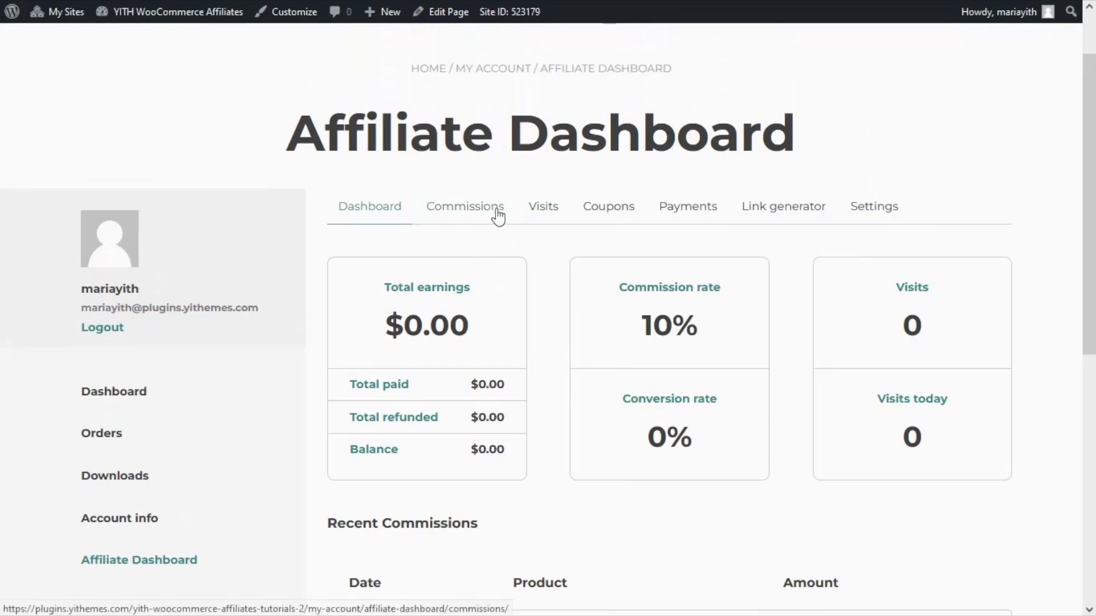
Look through the affiliate's Commissions, Visits, Coupons and Payments sections in turn.
{"action": "left_click", "coordinate": [498, 216]}
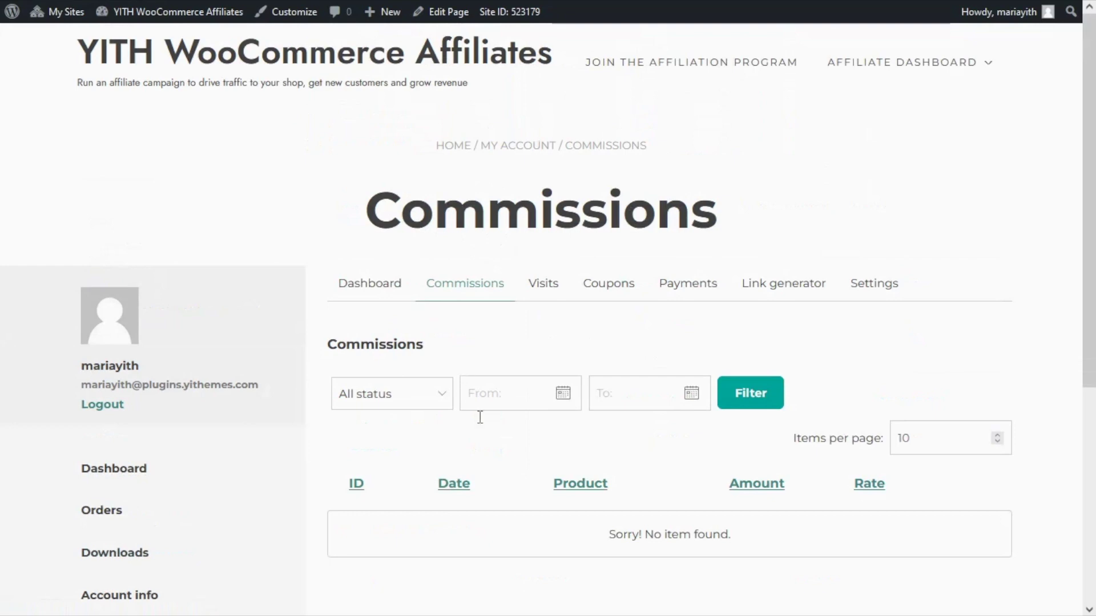
{"action": "left_click", "coordinate": [556, 299]}
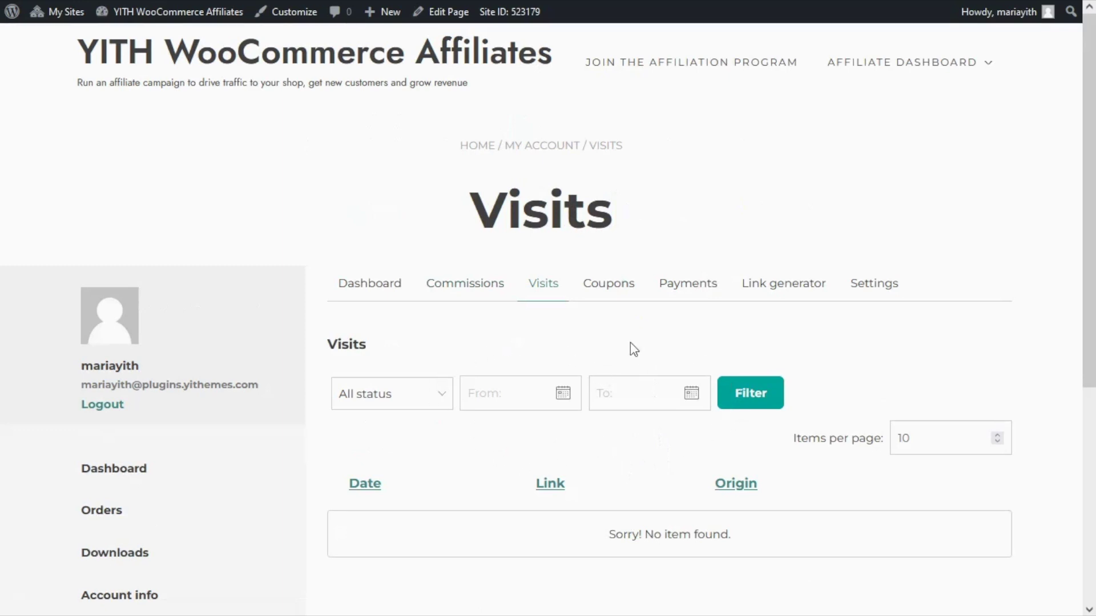
{"action": "left_click", "coordinate": [625, 301]}
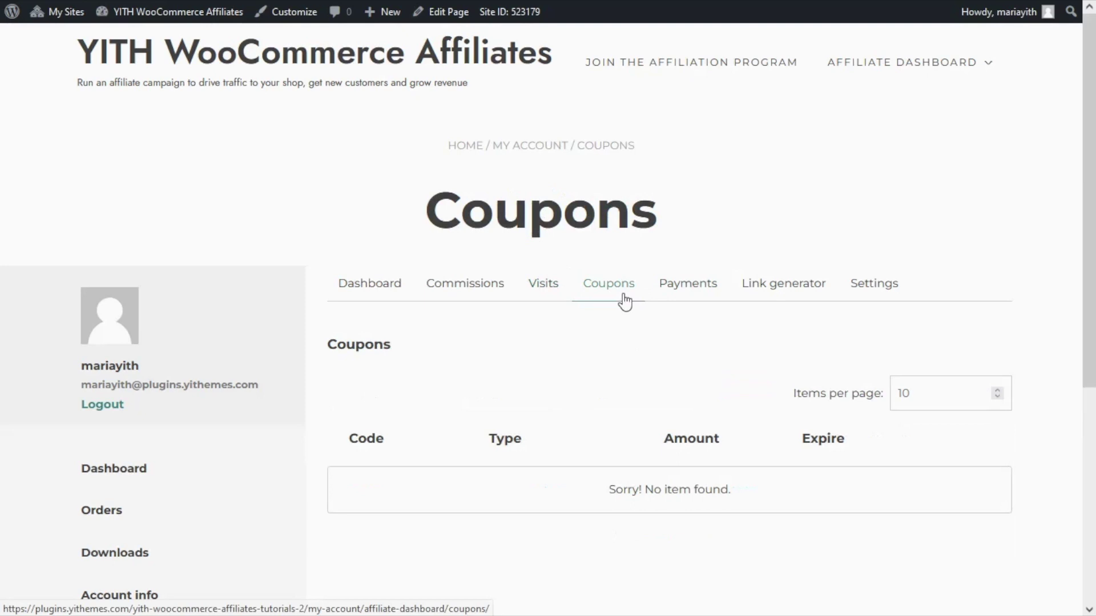
{"action": "left_click", "coordinate": [713, 293]}
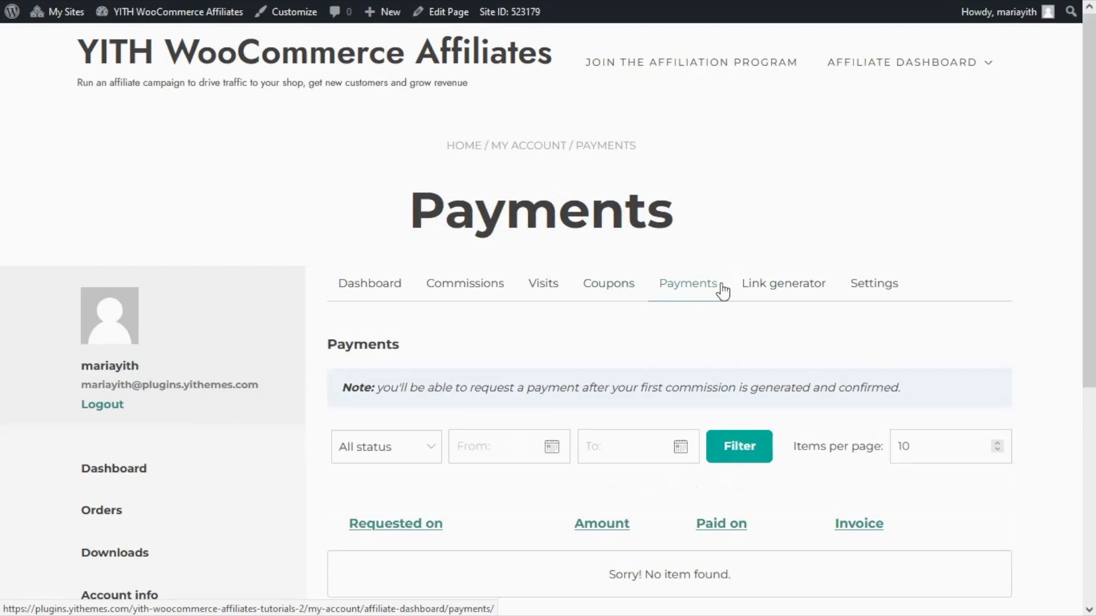
Open the Link generator section and copy the affiliate's referral URL.
{"action": "left_click", "coordinate": [824, 296]}
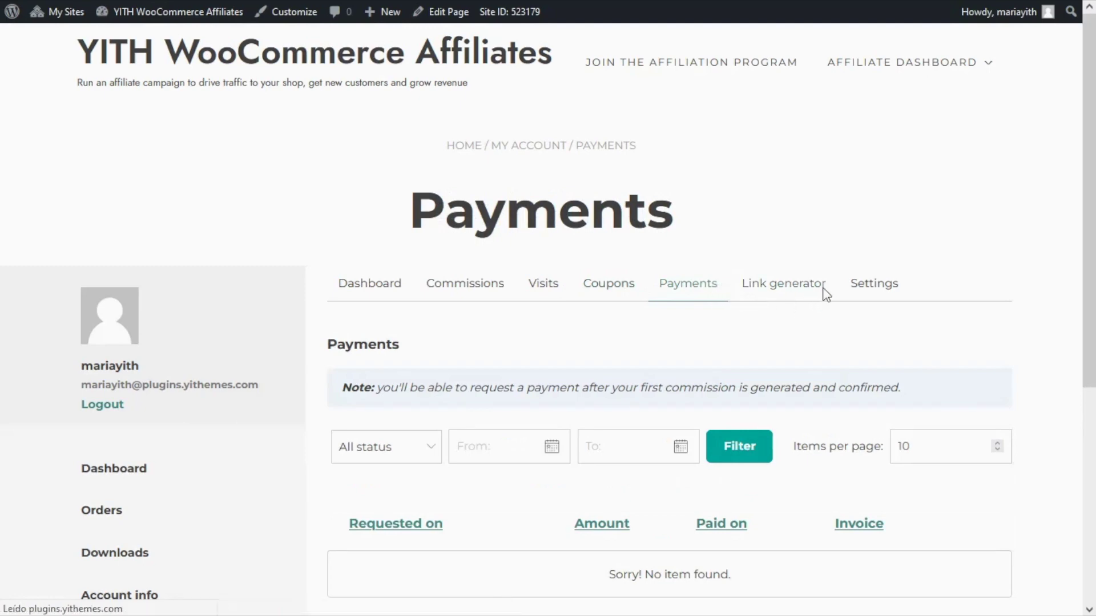
{"action": "scroll", "coordinate": [819, 331], "scroll_direction": "down", "scroll_amount": 3}
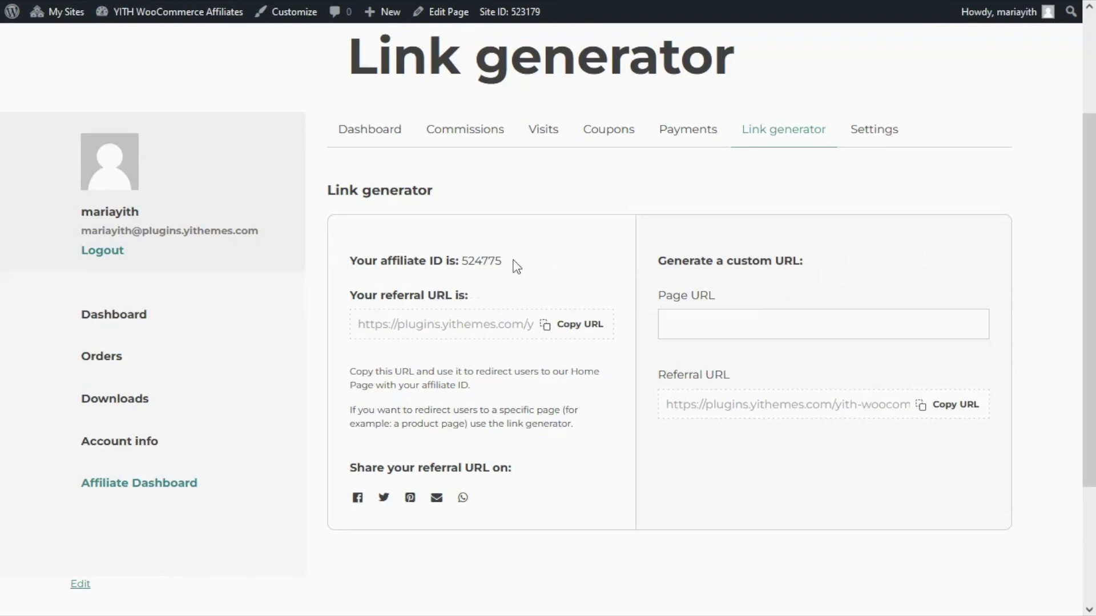
{"action": "left_click", "coordinate": [587, 334]}
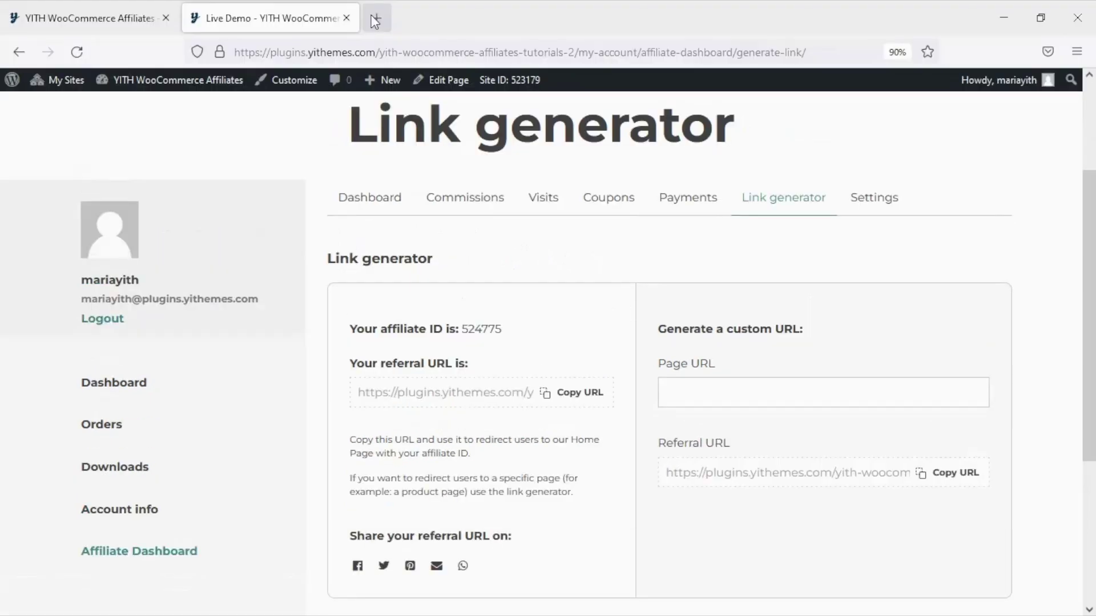
Paste the referral URL in a new browser tab, highlight the affiliate ID after "ref=", and return to the Link generator page.
{"action": "left_click", "coordinate": [370, 17]}
{"action": "key", "text": "ctrl+v"}
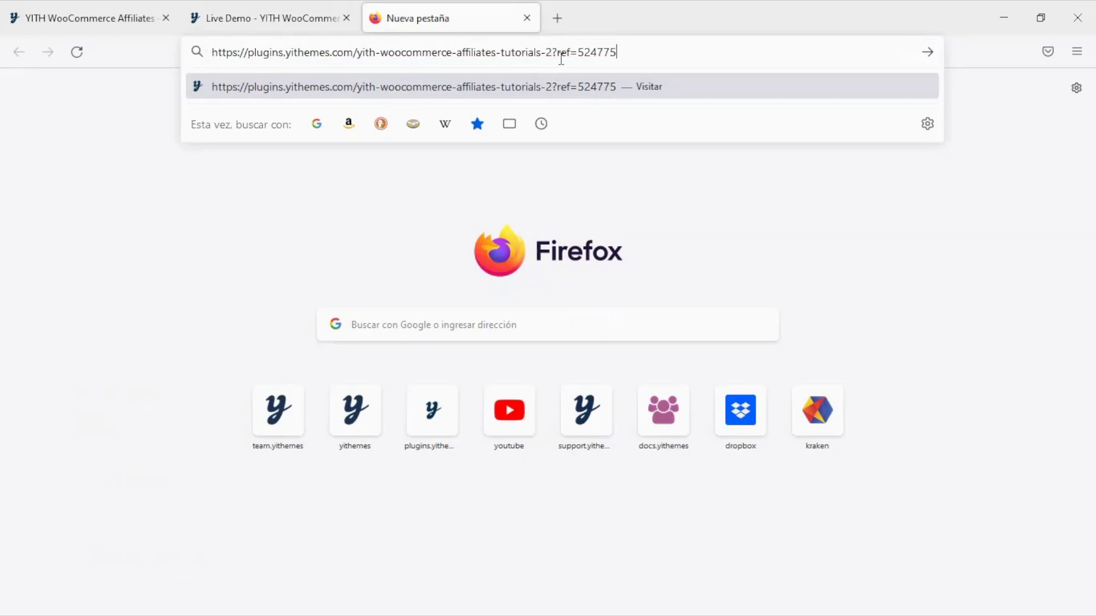
{"action": "left_click_drag", "start_coordinate": [578, 52], "coordinate": [618, 51]}
{"action": "key", "text": "Return"}
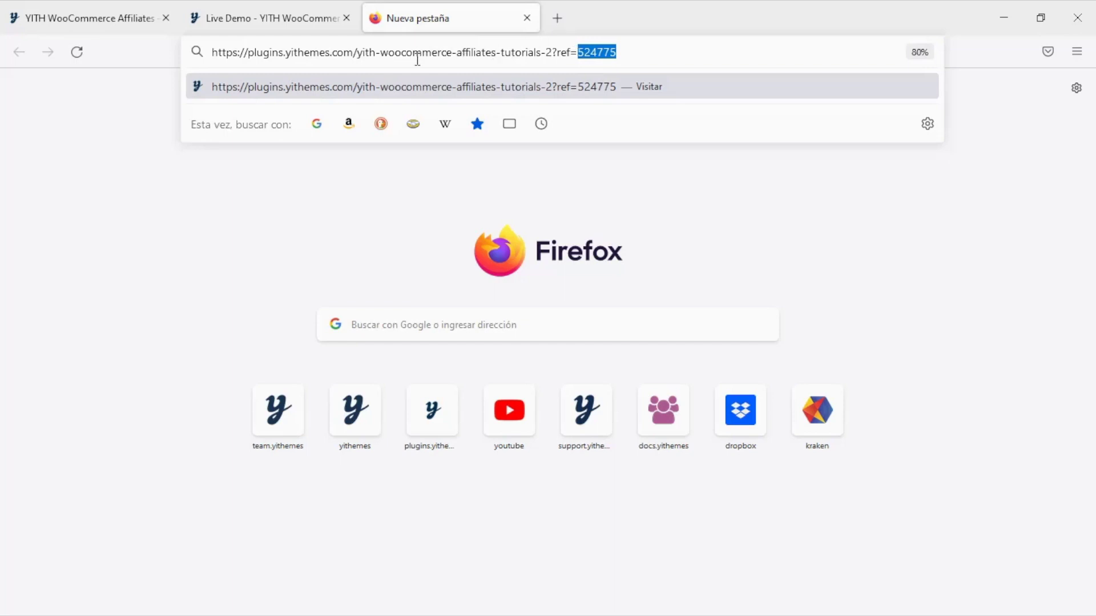
{"action": "left_click", "coordinate": [316, 20]}
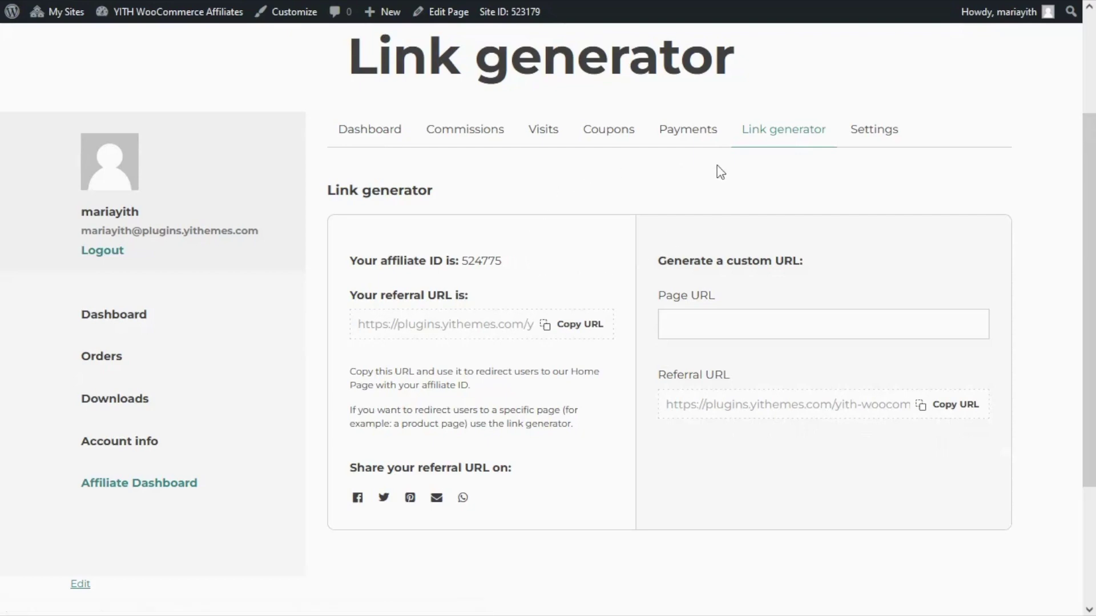
Open the affiliate's Settings section and examine its profile, billing, bank transfer, PayPal and notification fields.
{"action": "left_click", "coordinate": [893, 142]}
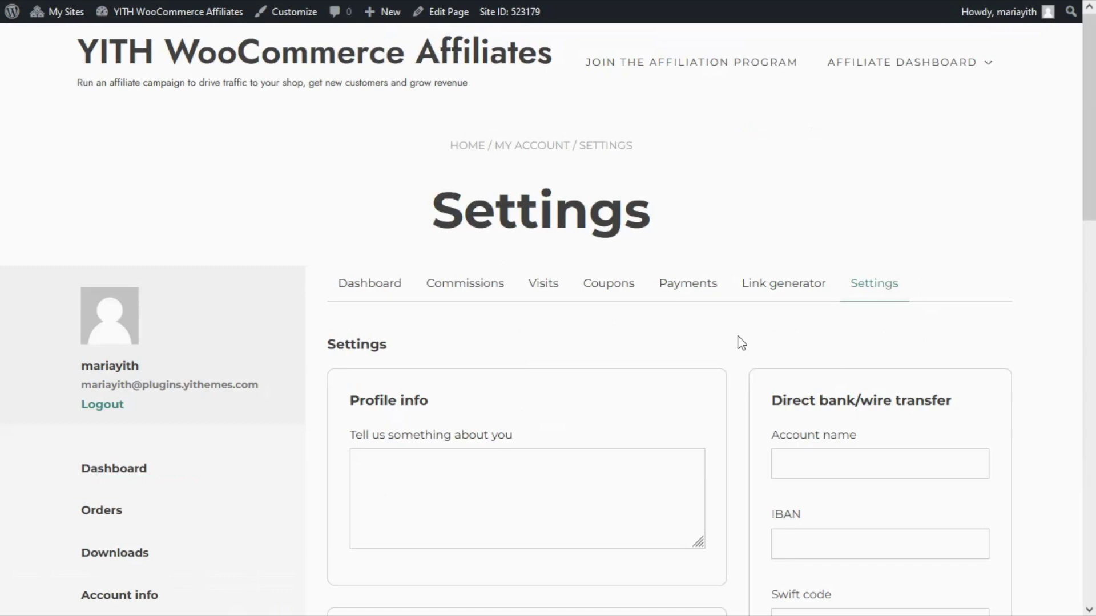
{"action": "scroll", "coordinate": [741, 342], "scroll_direction": "down", "scroll_amount": 4}
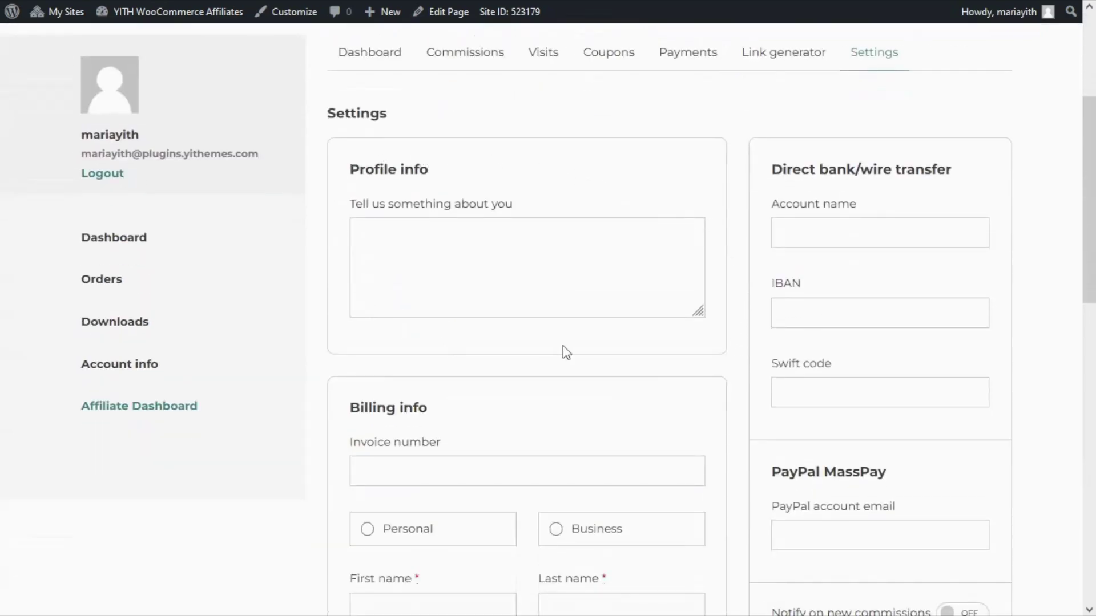
{"action": "scroll", "coordinate": [737, 352], "scroll_direction": "down", "scroll_amount": 3}
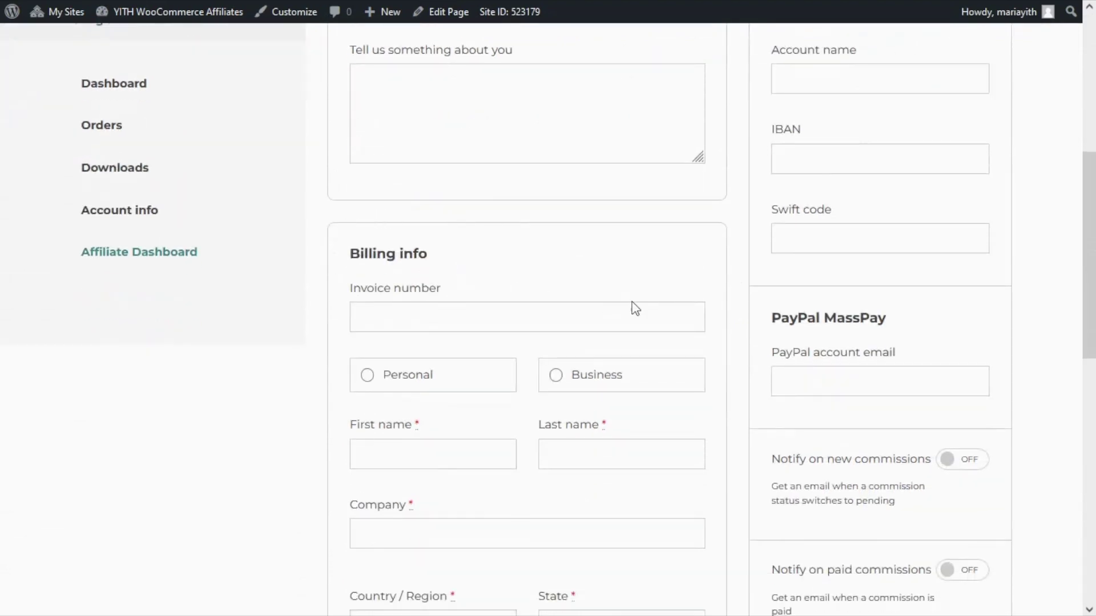
{"action": "scroll", "coordinate": [759, 255], "scroll_direction": "up", "scroll_amount": 5}
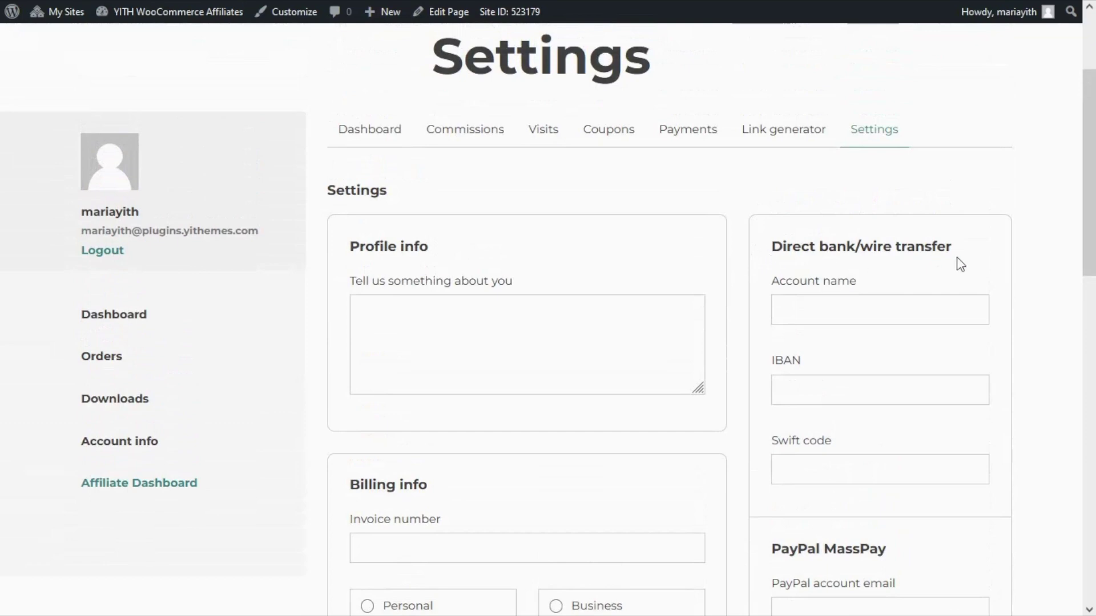
{"action": "scroll", "coordinate": [1010, 280], "scroll_direction": "down", "scroll_amount": 2}
{"action": "scroll", "coordinate": [1012, 285], "scroll_direction": "down", "scroll_amount": 5}
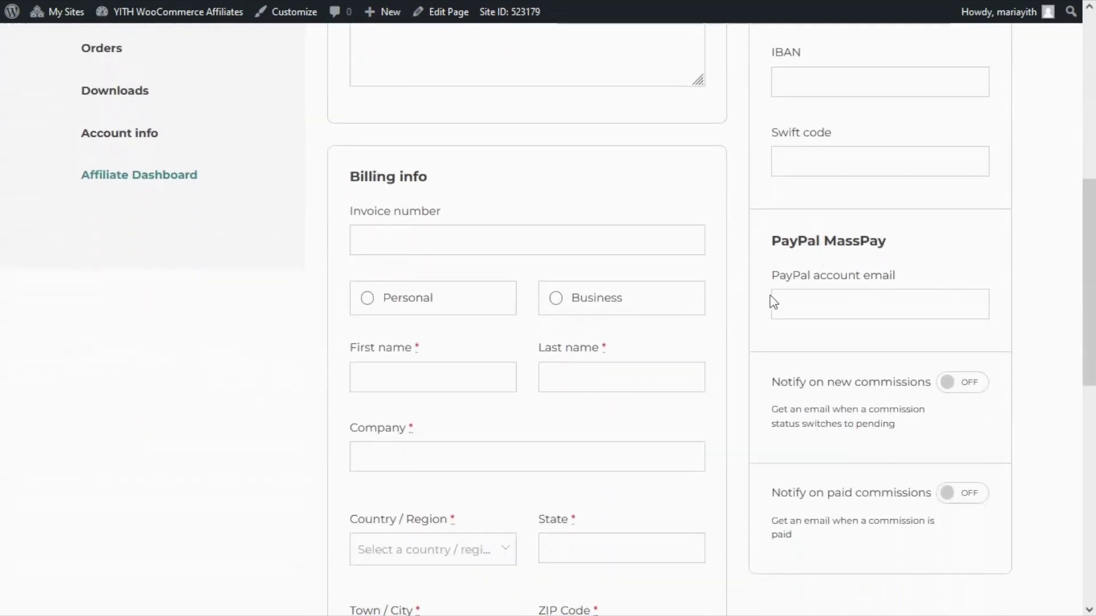
{"action": "scroll", "coordinate": [922, 271], "scroll_direction": "down", "scroll_amount": 1}
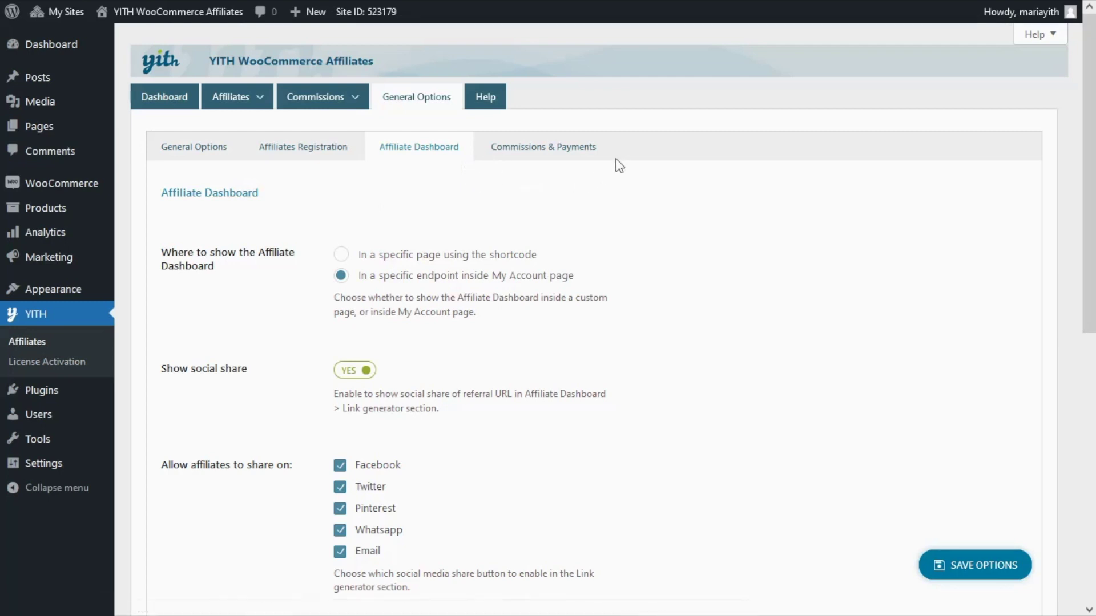
Open the plugin's Commissions & Payments settings and review the commission options down to Payment options.
{"action": "left_click", "coordinate": [583, 154]}
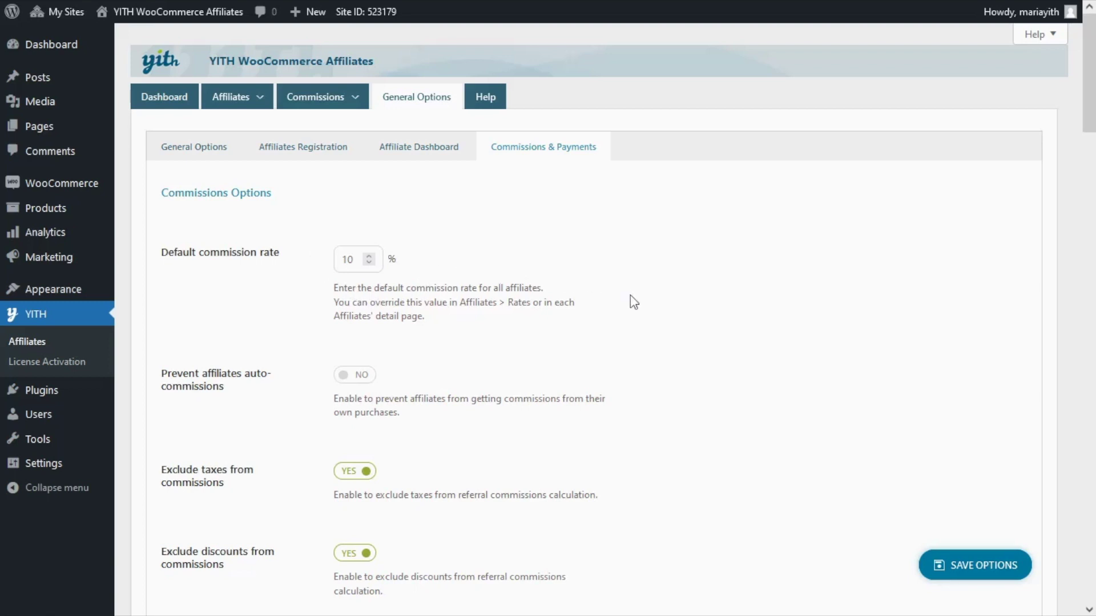
{"action": "scroll", "coordinate": [634, 301], "scroll_direction": "down", "scroll_amount": 9}
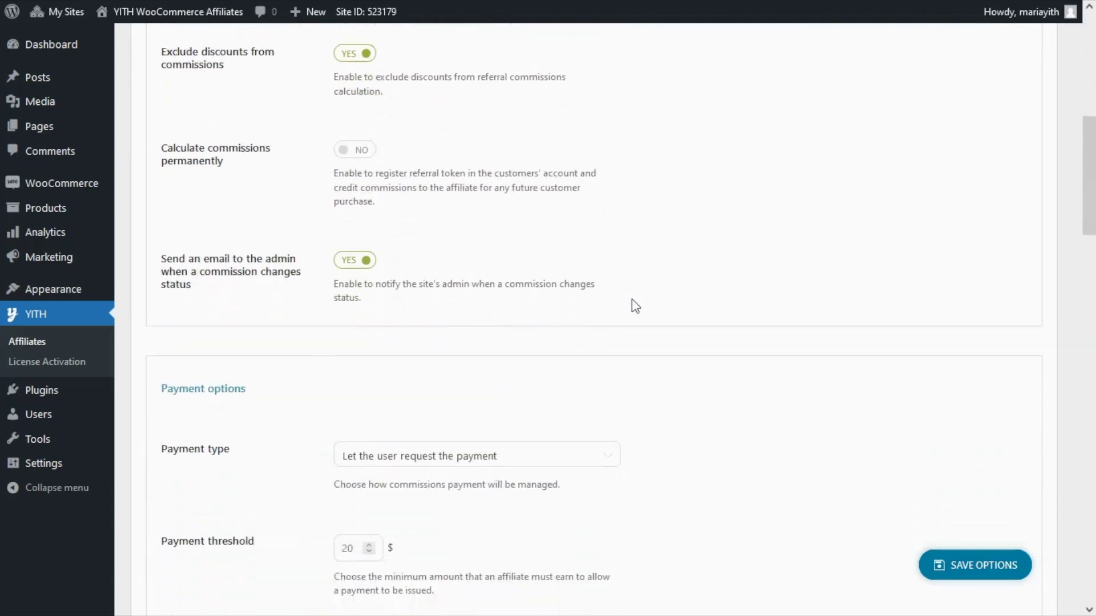
{"action": "scroll", "coordinate": [635, 306], "scroll_direction": "down", "scroll_amount": 2}
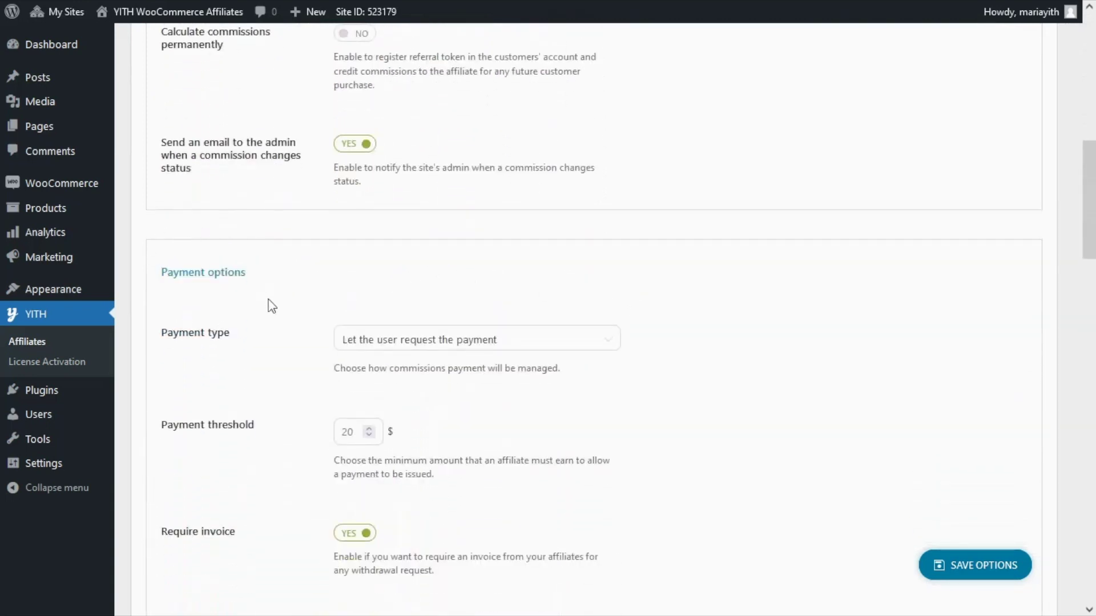
{"action": "scroll", "coordinate": [290, 324], "scroll_direction": "down", "scroll_amount": 1}
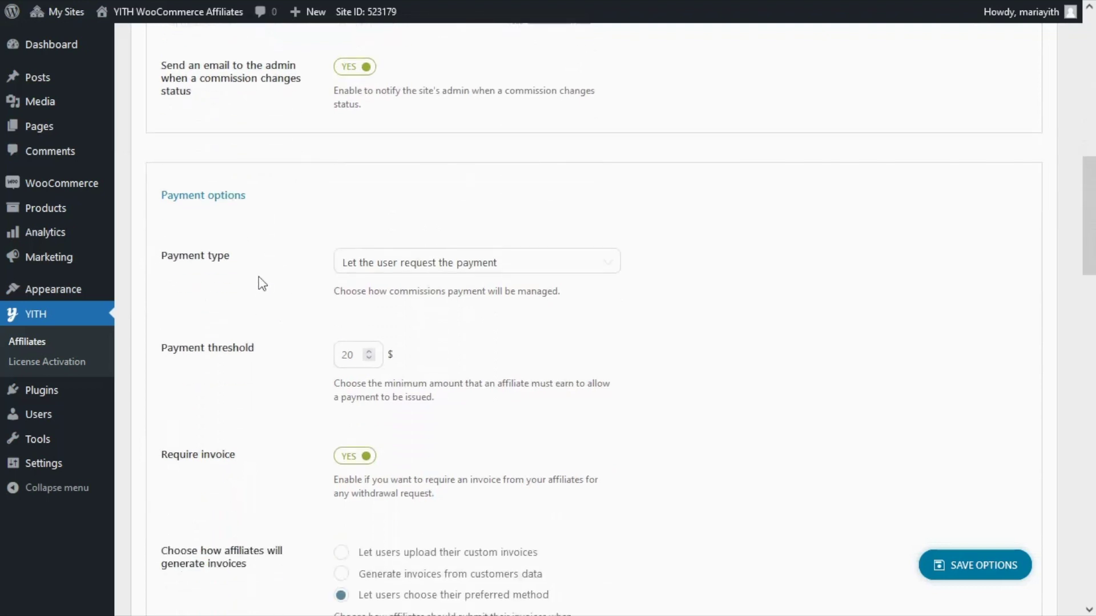
Examine the available Payment type choices and close the list, keeping "Let the user request the payment".
{"action": "left_click", "coordinate": [603, 273]}
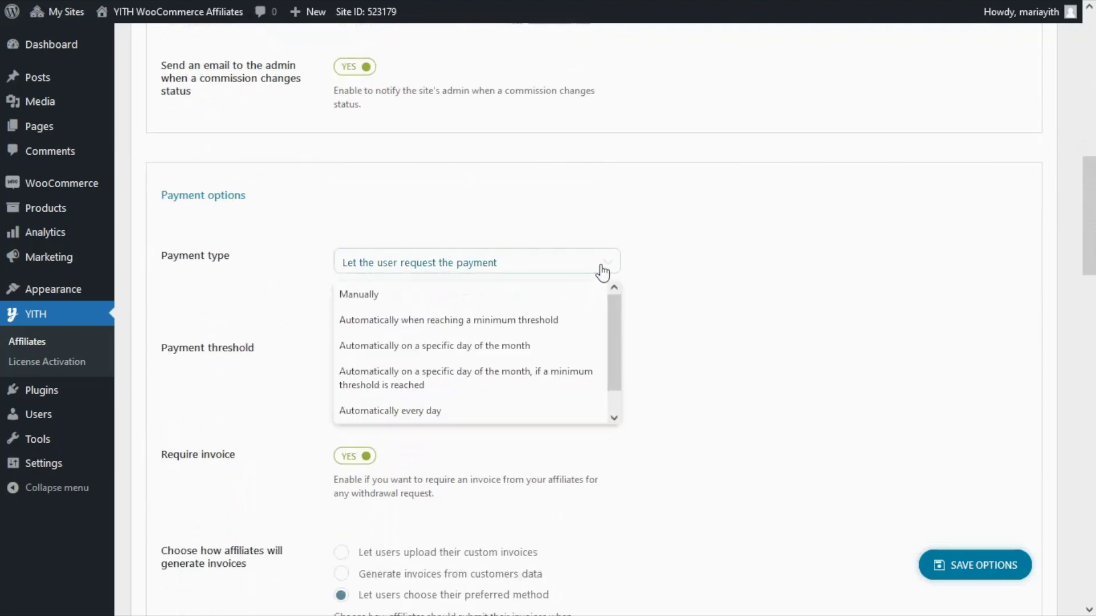
{"action": "scroll", "coordinate": [580, 340], "scroll_direction": "up", "scroll_amount": 2}
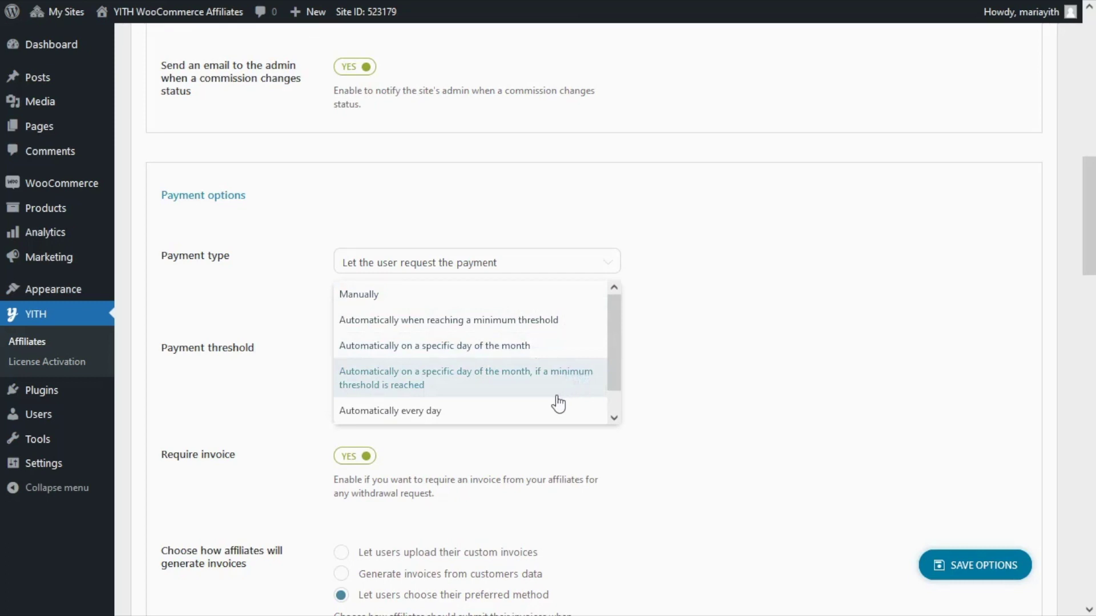
{"action": "scroll", "coordinate": [557, 404], "scroll_direction": "down", "scroll_amount": 1}
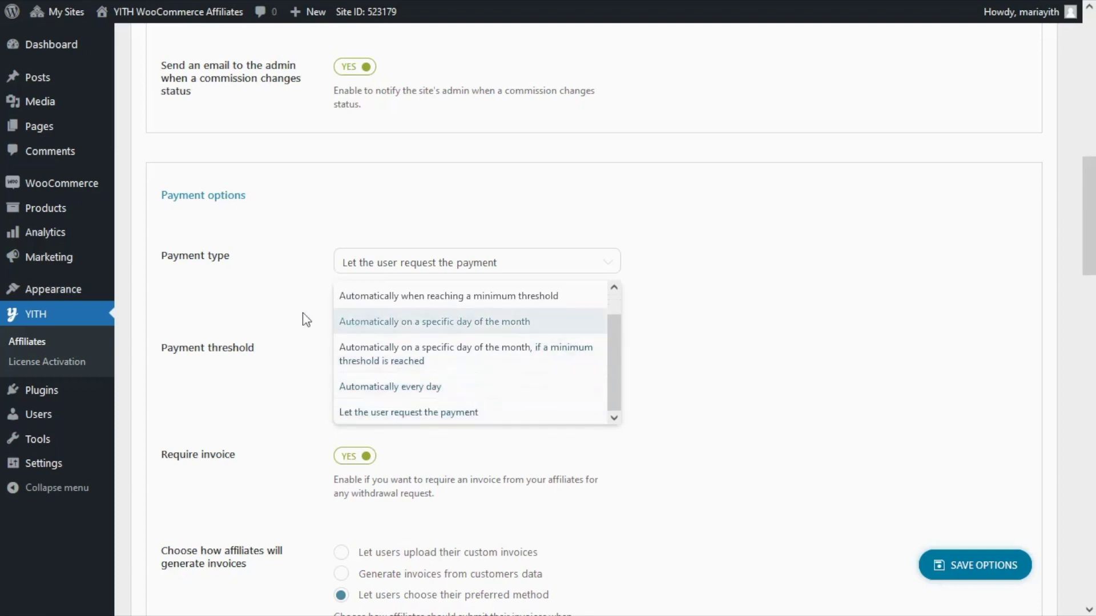
{"action": "left_click", "coordinate": [288, 325]}
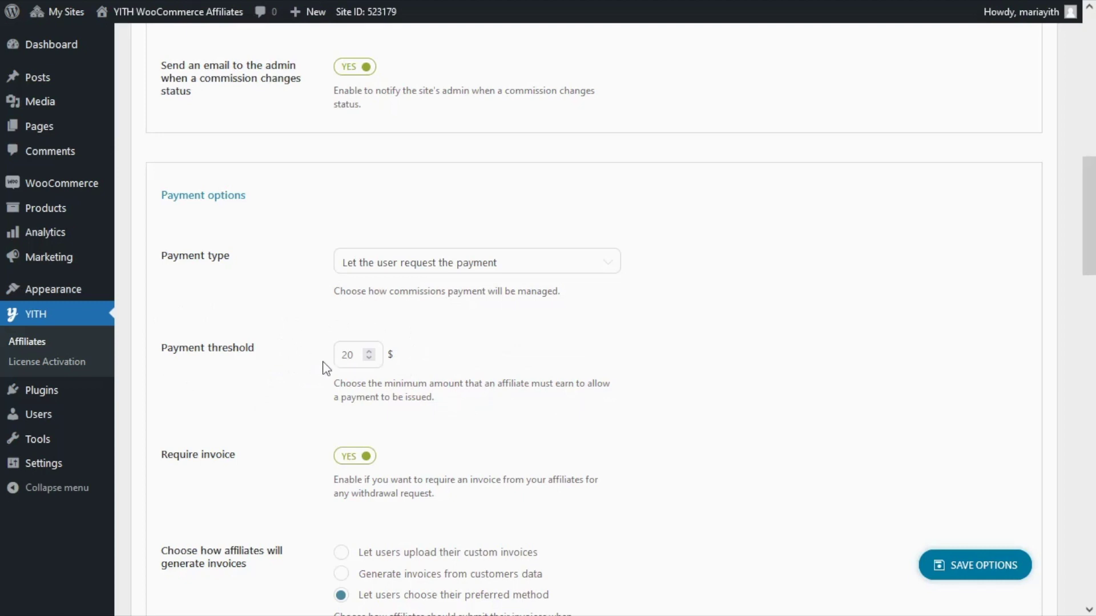
Review the invoice requirement, invoice generation method, invoice example and company details settings.
{"action": "scroll", "coordinate": [319, 351], "scroll_direction": "down", "scroll_amount": 3}
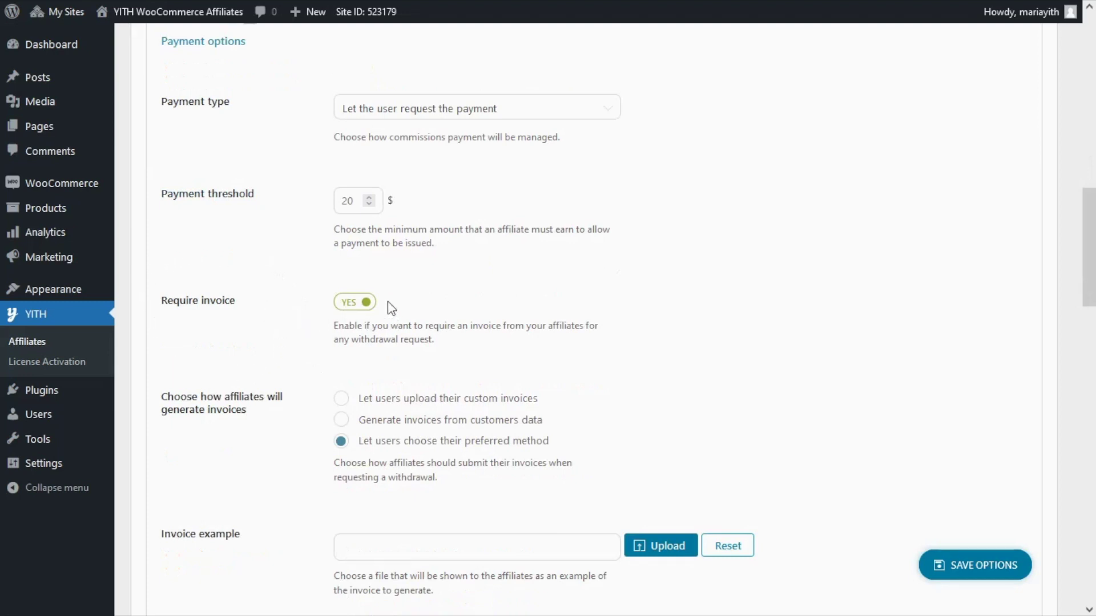
{"action": "scroll", "coordinate": [328, 315], "scroll_direction": "down", "scroll_amount": 1}
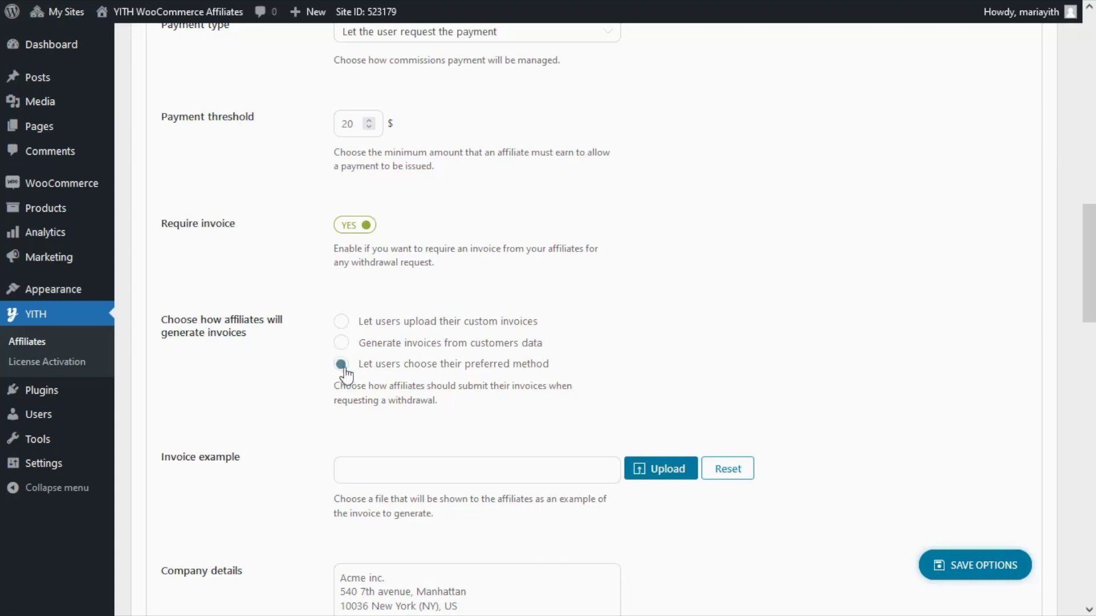
{"action": "scroll", "coordinate": [320, 387], "scroll_direction": "down", "scroll_amount": 3}
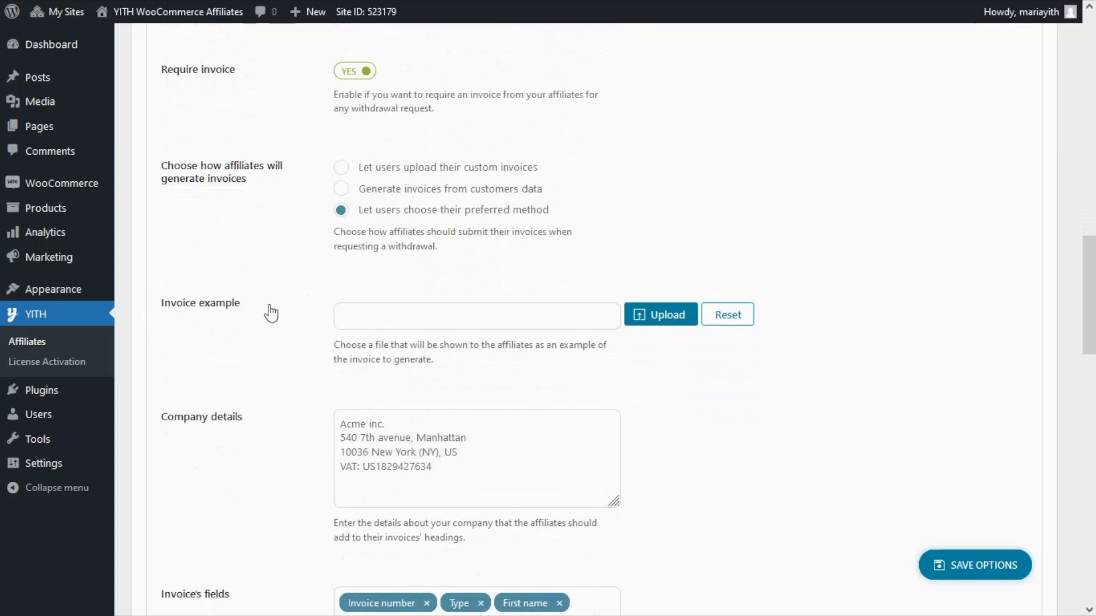
Examine the selectable options for the Invoice's fields setting and close the list without changing the selection.
{"action": "scroll", "coordinate": [269, 311], "scroll_direction": "down", "scroll_amount": 3}
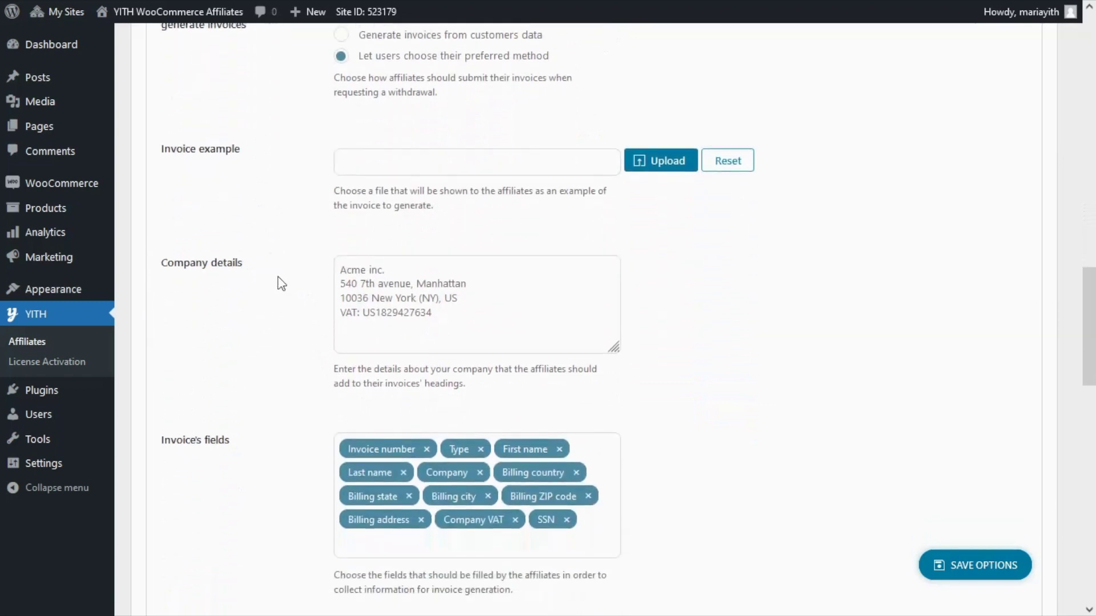
{"action": "scroll", "coordinate": [281, 283], "scroll_direction": "down", "scroll_amount": 3}
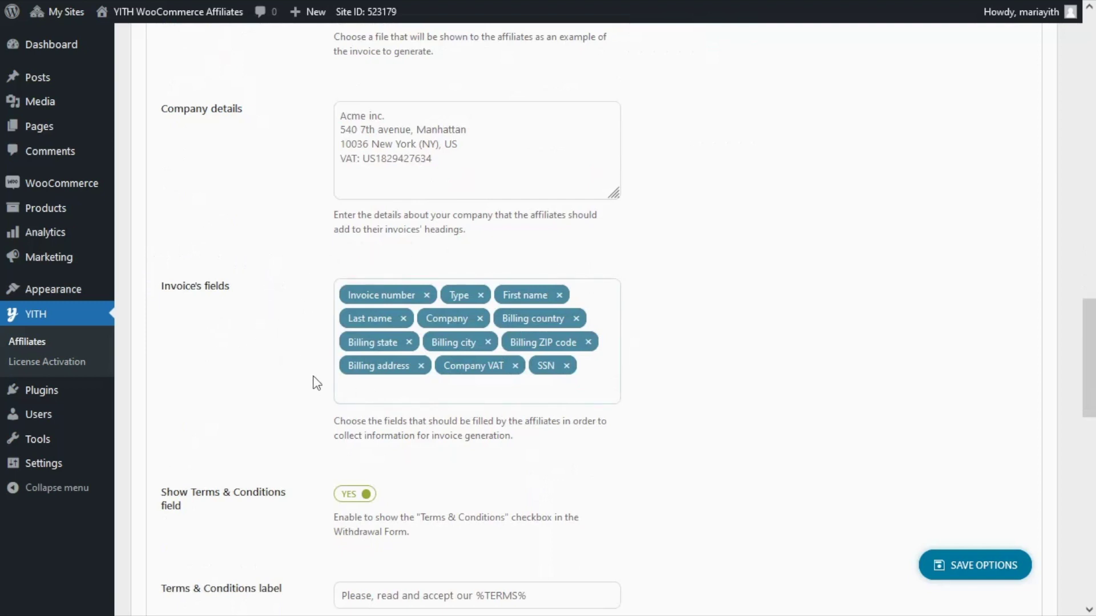
{"action": "left_click", "coordinate": [354, 392]}
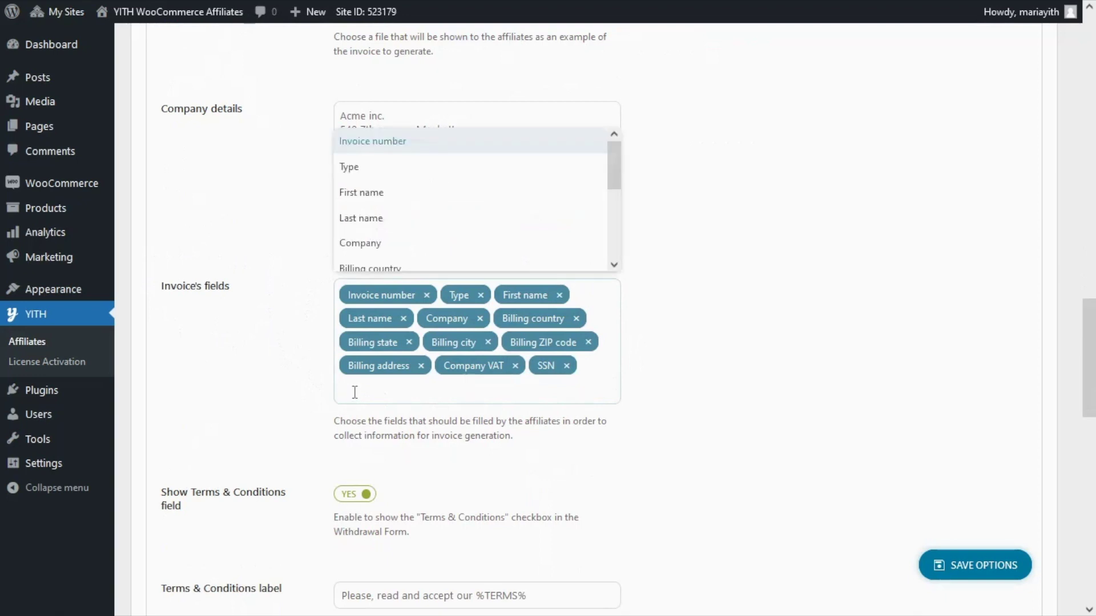
{"action": "scroll", "coordinate": [434, 199], "scroll_direction": "down", "scroll_amount": 3}
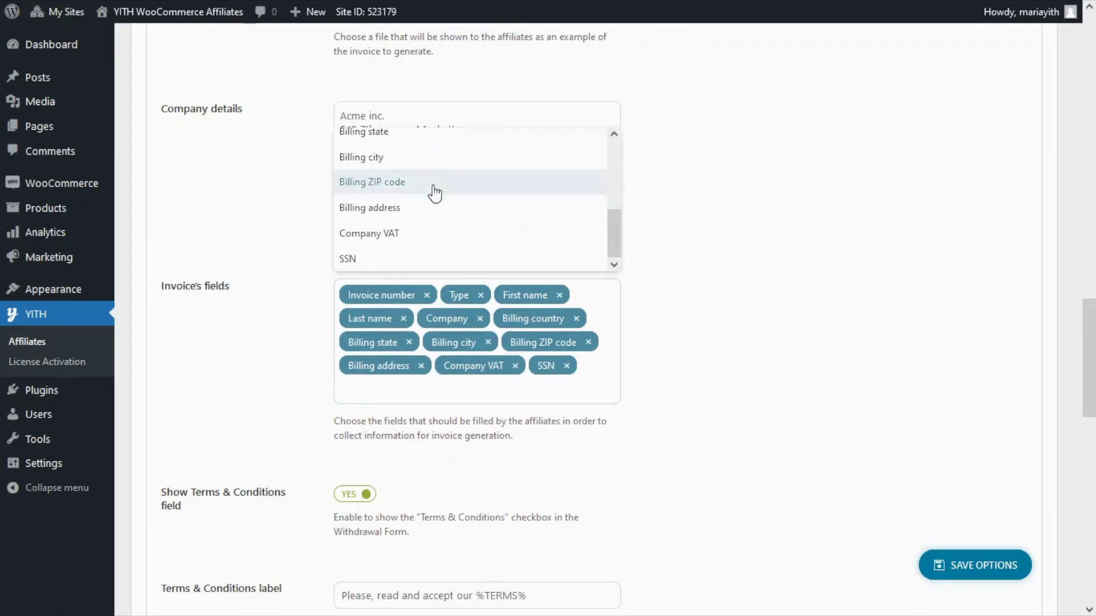
{"action": "left_click", "coordinate": [306, 351]}
Review the Terms & Conditions settings, invoice template, admin payment email option and the Payment Gateways table.
{"action": "scroll", "coordinate": [306, 351], "scroll_direction": "down", "scroll_amount": 10}
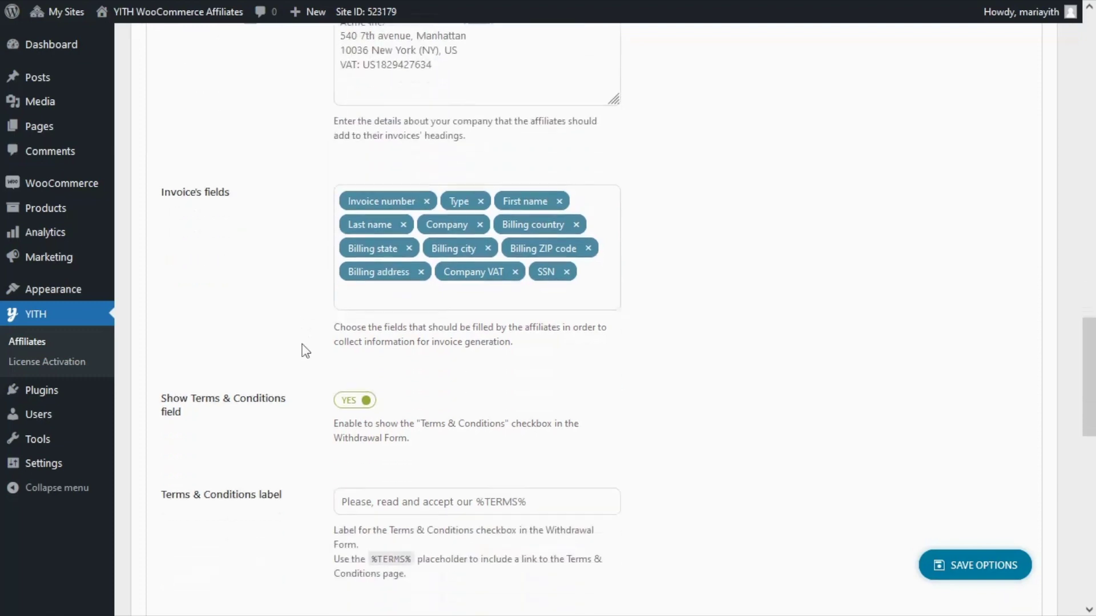
{"action": "scroll", "coordinate": [306, 351], "scroll_direction": "down", "scroll_amount": 6}
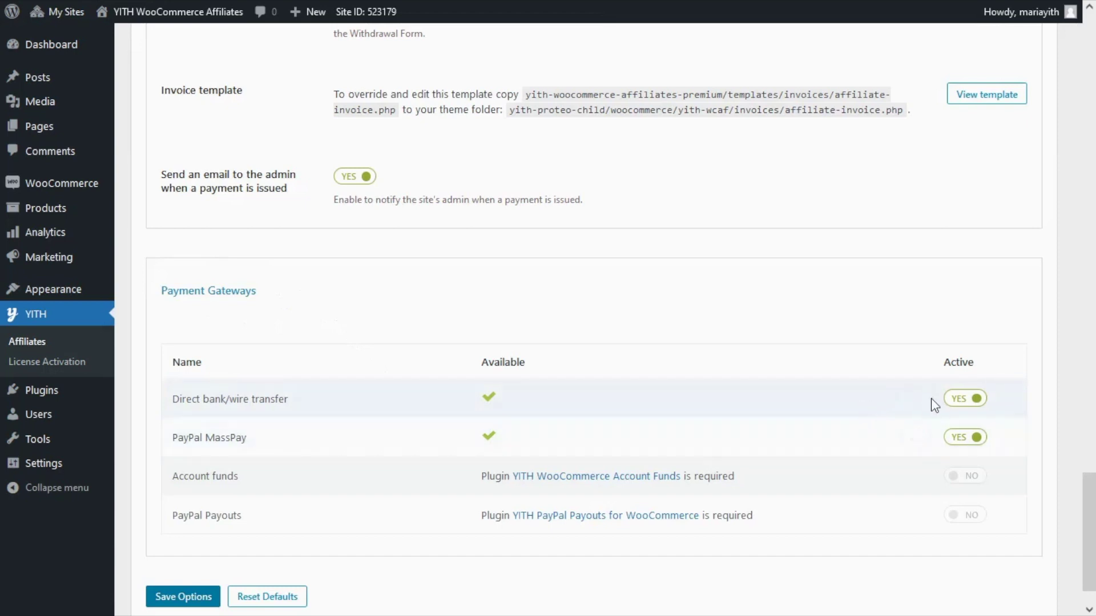
{"action": "mouse_move", "coordinate": [913, 440]}
Return to the start of the Commissions & Payments settings and open the Rates section for affiliates.
{"action": "scroll", "coordinate": [679, 417], "scroll_direction": "up", "scroll_amount": 1}
{"action": "scroll", "coordinate": [682, 412], "scroll_direction": "up", "scroll_amount": 3}
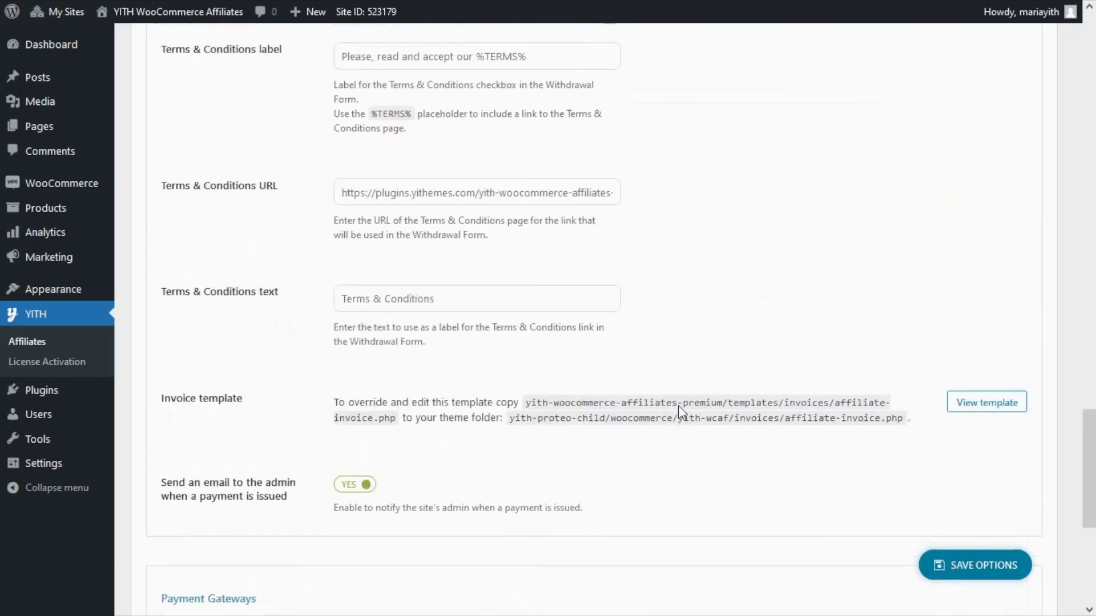
{"action": "scroll", "coordinate": [679, 406], "scroll_direction": "up", "scroll_amount": 5}
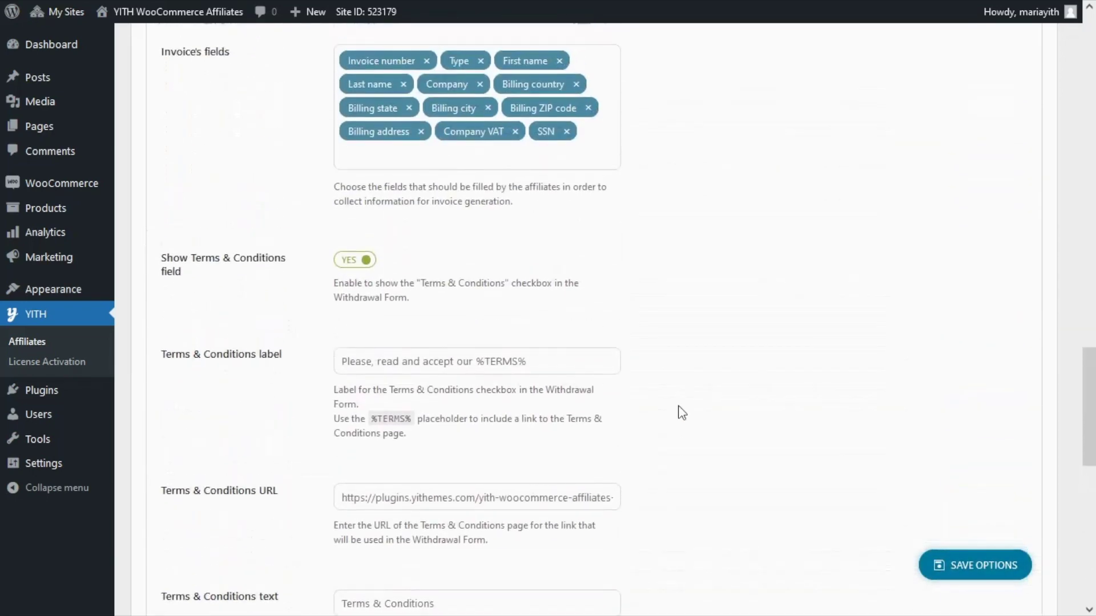
{"action": "scroll", "coordinate": [682, 413], "scroll_direction": "up", "scroll_amount": 4}
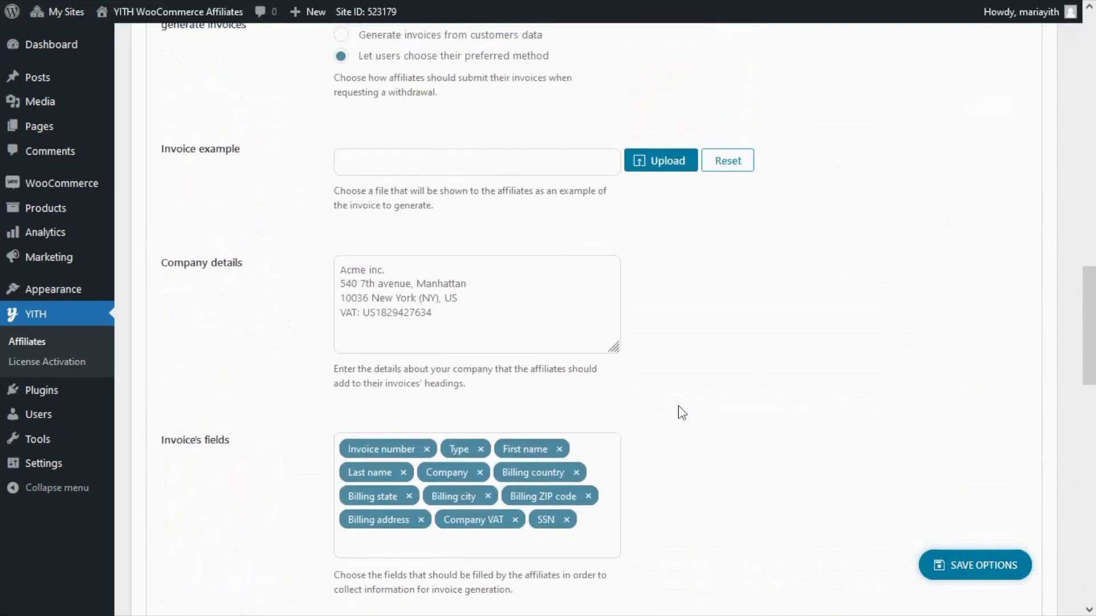
{"action": "scroll", "coordinate": [682, 413], "scroll_direction": "up", "scroll_amount": 8}
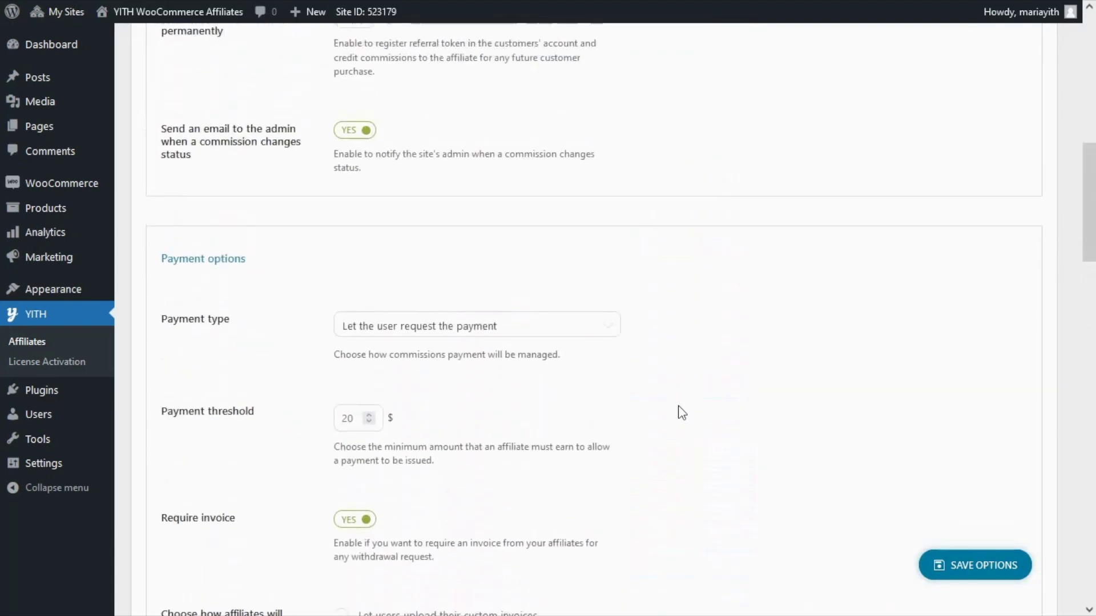
{"action": "scroll", "coordinate": [682, 413], "scroll_direction": "up", "scroll_amount": 7}
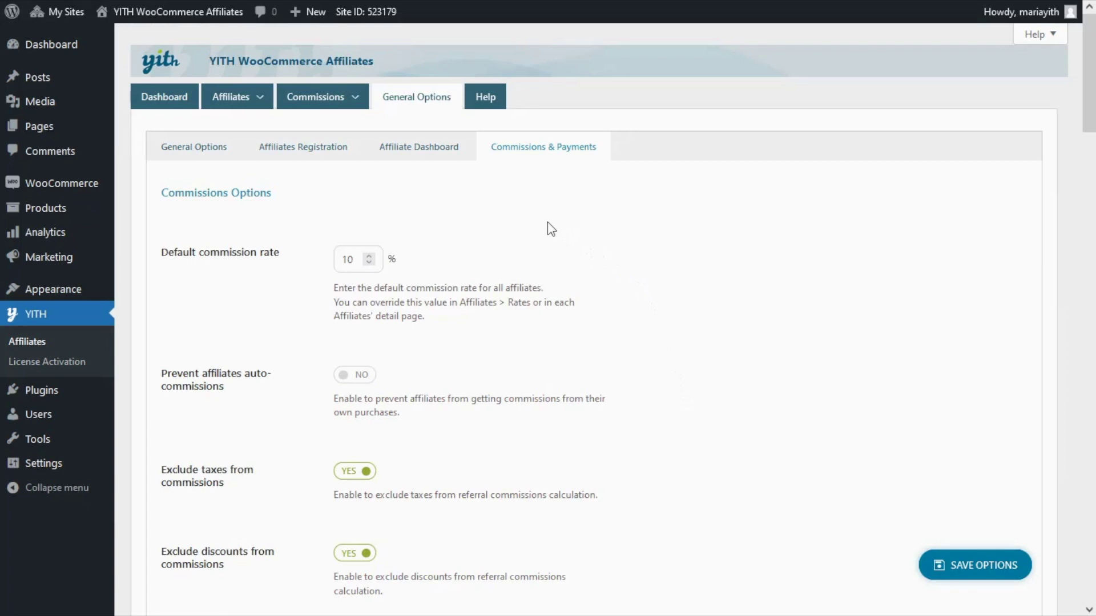
{"action": "mouse_move", "coordinate": [245, 101]}
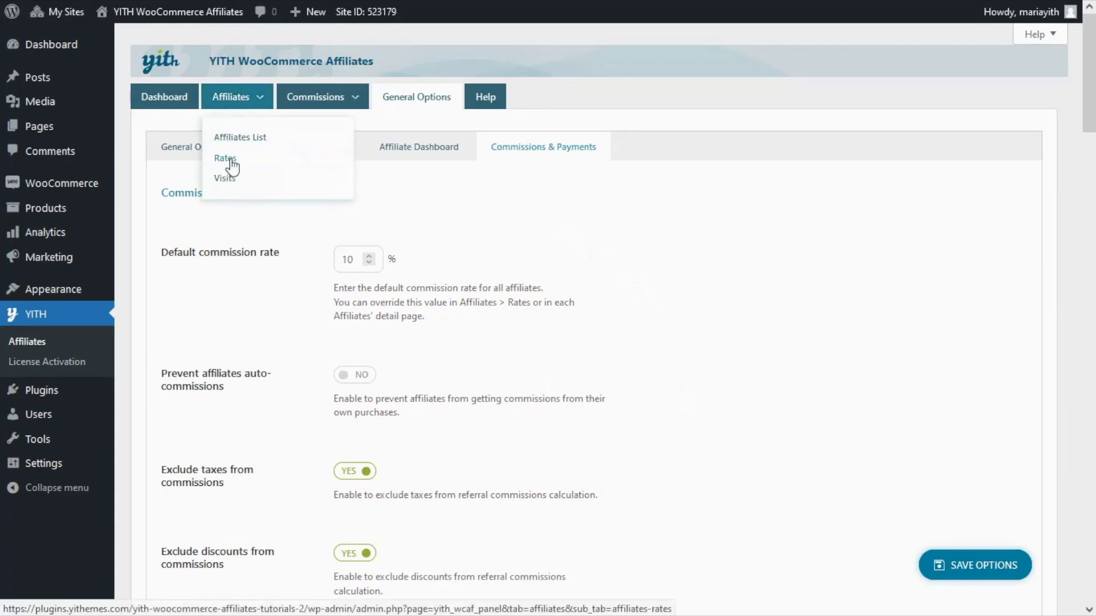
{"action": "left_click", "coordinate": [231, 165]}
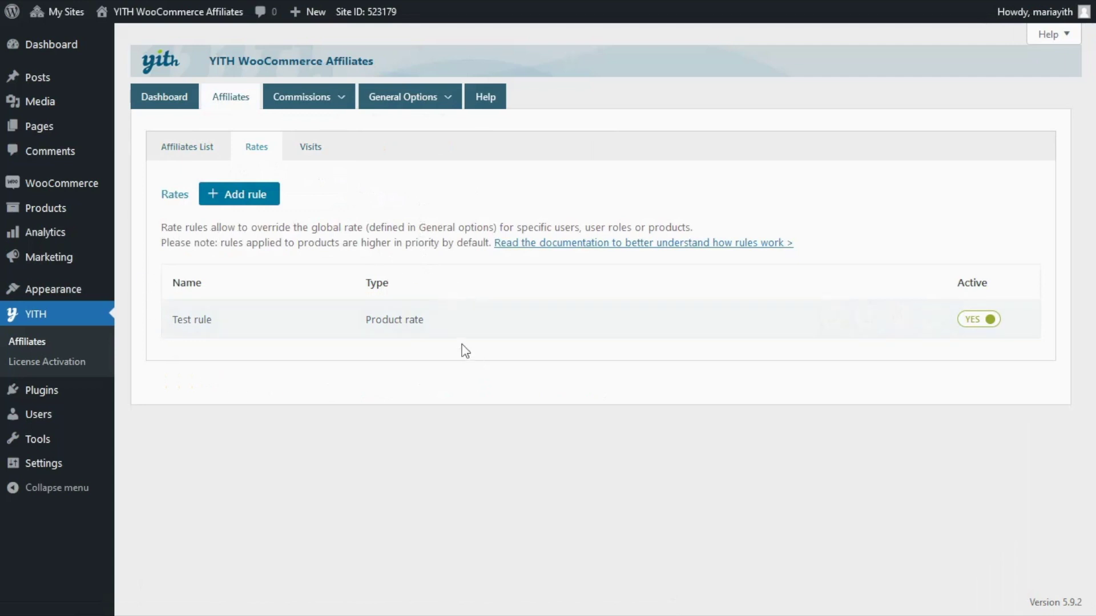
{"action": "mouse_move", "coordinate": [451, 325]}
Start a new rate rule named "Test rule" with the rule type User rate.
{"action": "left_click", "coordinate": [249, 206]}
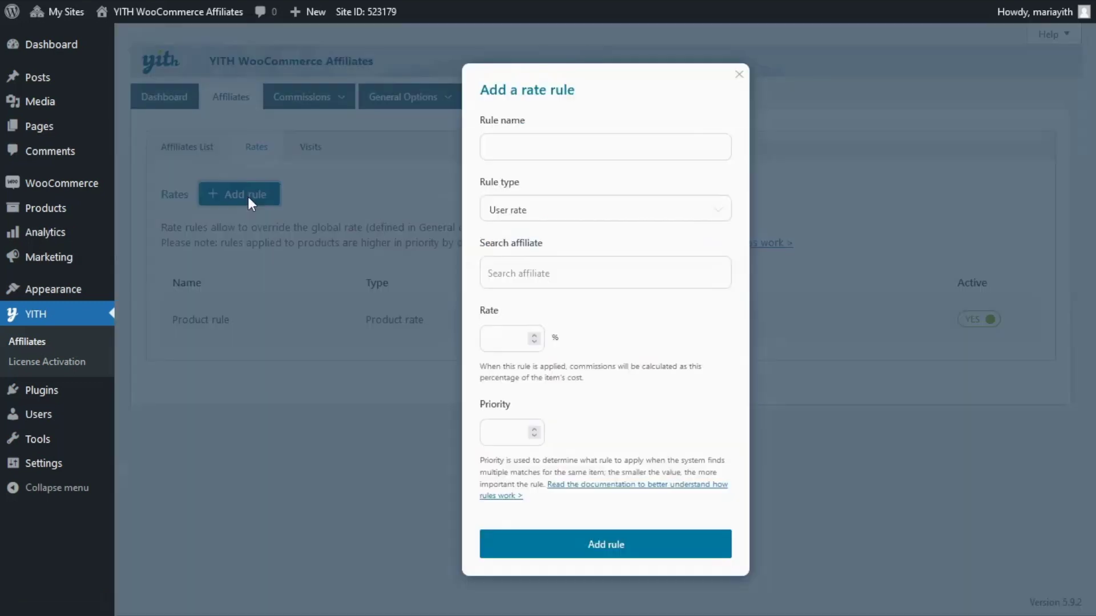
{"action": "left_click", "coordinate": [517, 147]}
{"action": "type", "text": "Test rule"}
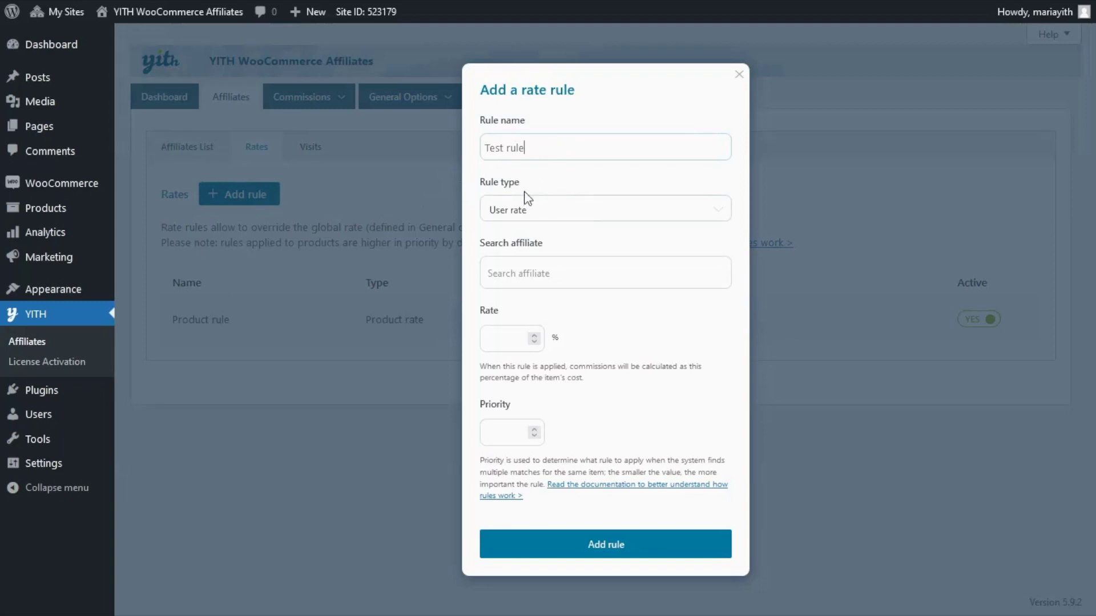
{"action": "left_click", "coordinate": [701, 218]}
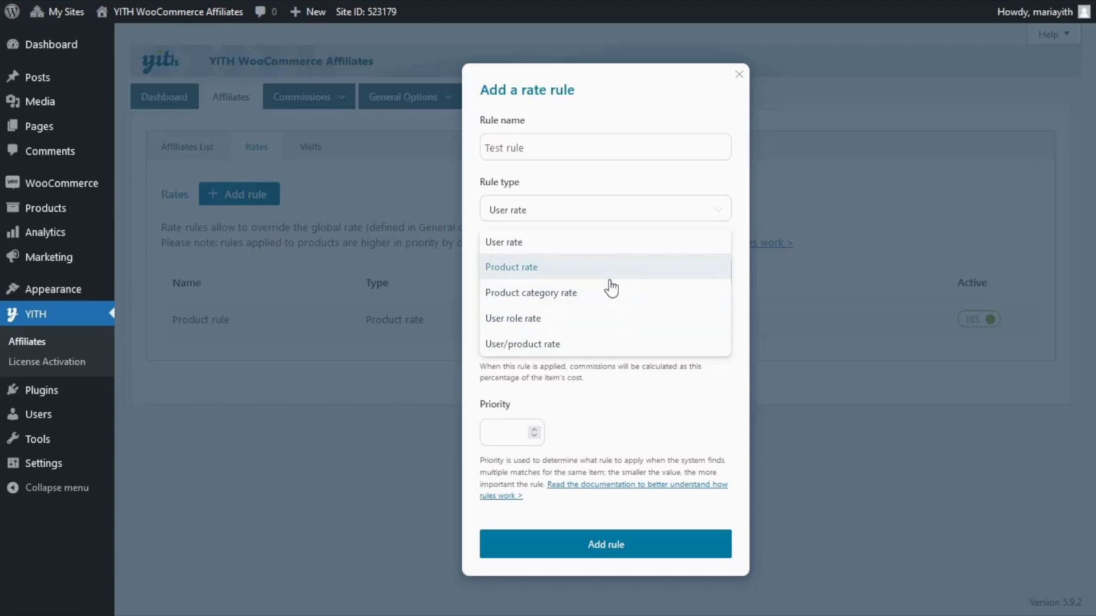
{"action": "left_click", "coordinate": [572, 246]}
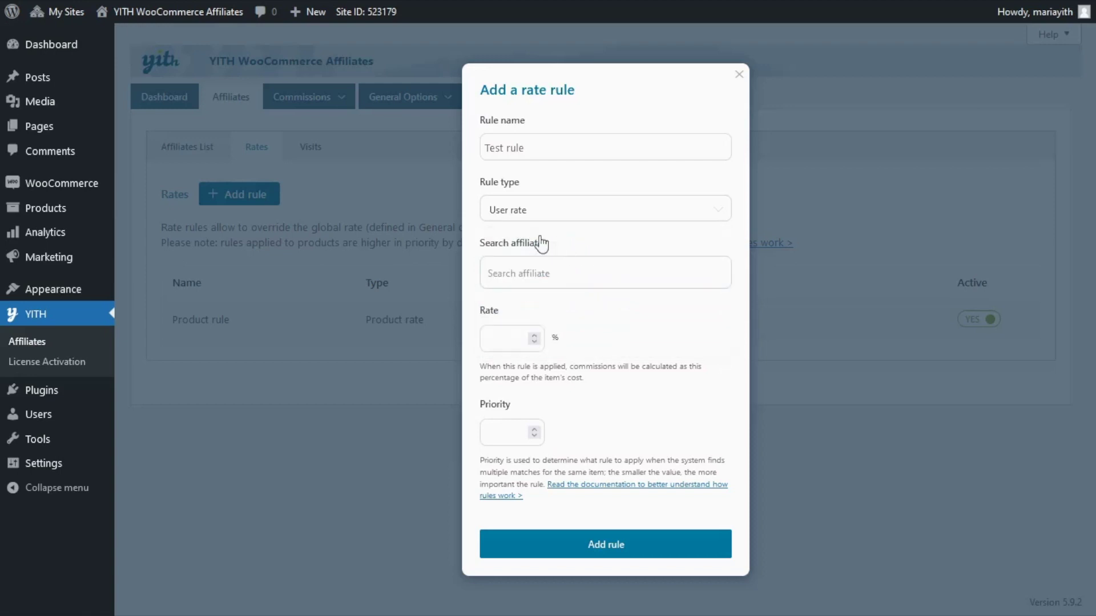
Search for the affiliate by first name and assign the matching affiliate to the rate rule.
{"action": "left_click", "coordinate": [517, 274]}
{"action": "type", "text": "john"}
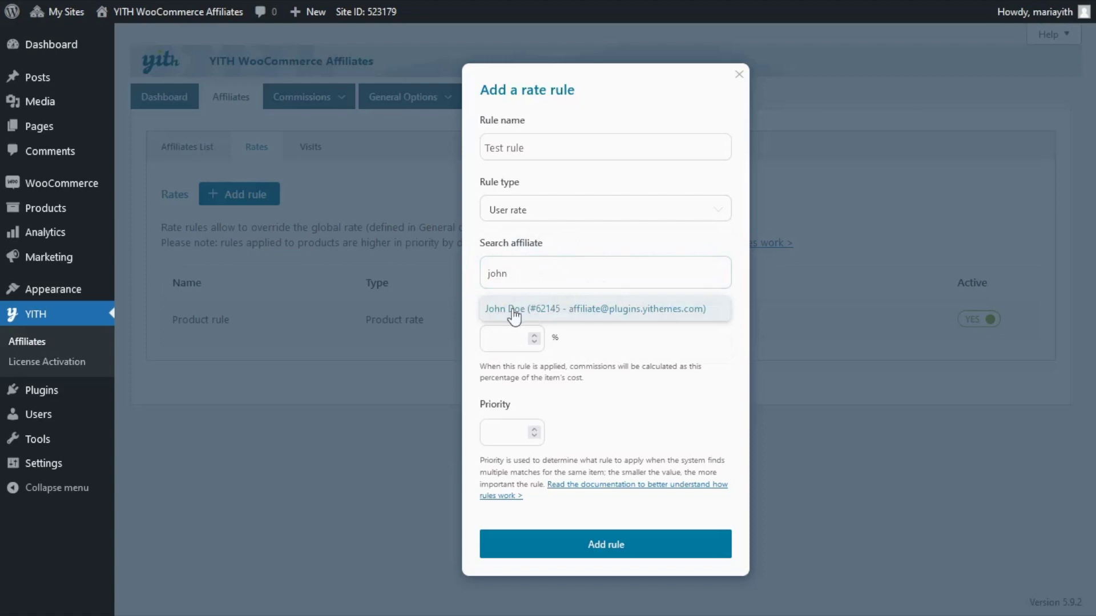
{"action": "left_click", "coordinate": [514, 310]}
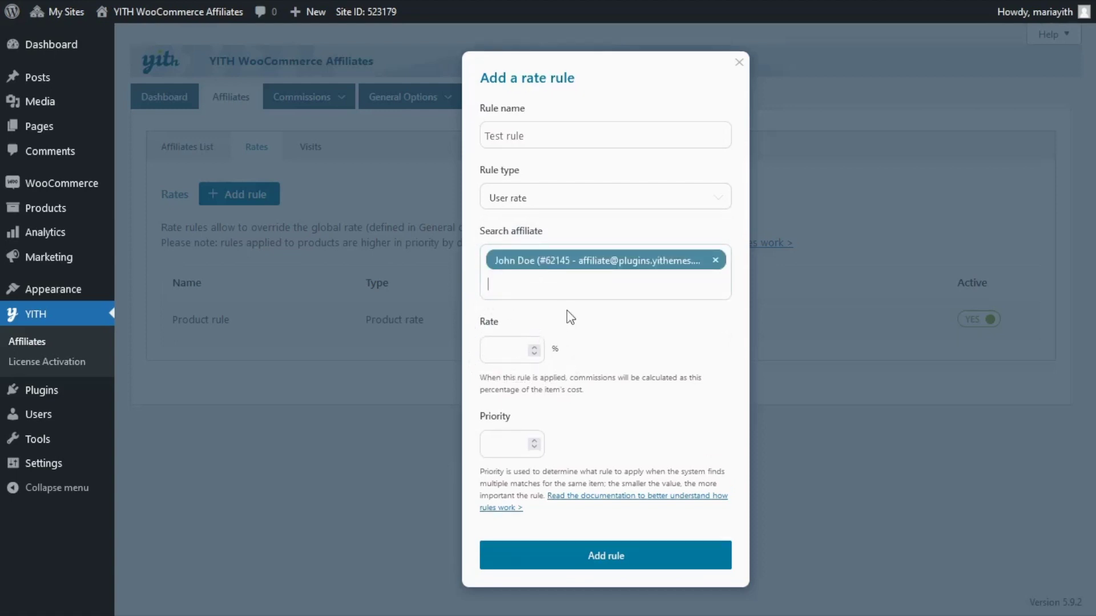
Set the rule's rate to 20% and its priority to 1, and add the rule.
{"action": "left_click", "coordinate": [500, 347]}
{"action": "type", "text": "20"}
{"action": "type", "text": "1"}
{"action": "left_click", "coordinate": [588, 563]}
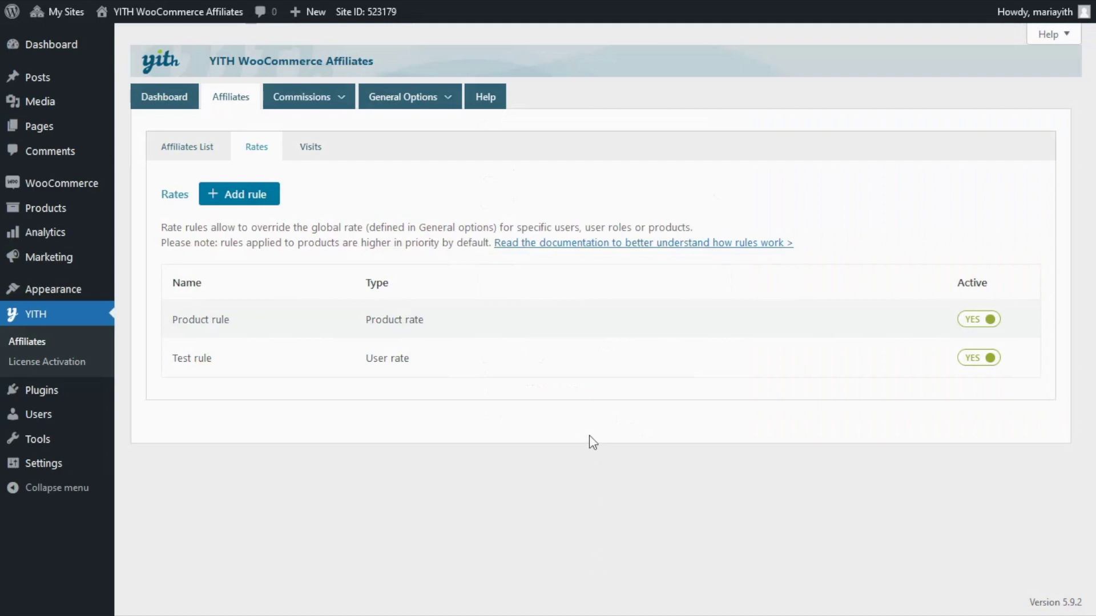